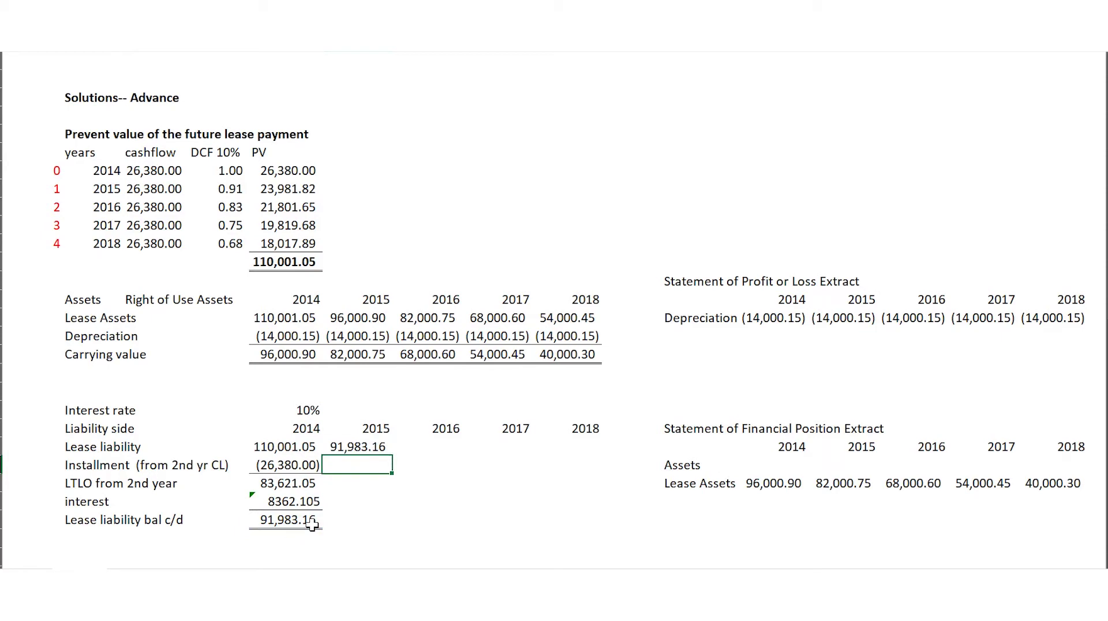
Link the 2015 installment in the liability table to the 2014 installment.
{"action": "key", "text": "Left"}
{"action": "key", "text": "shift+Right"}
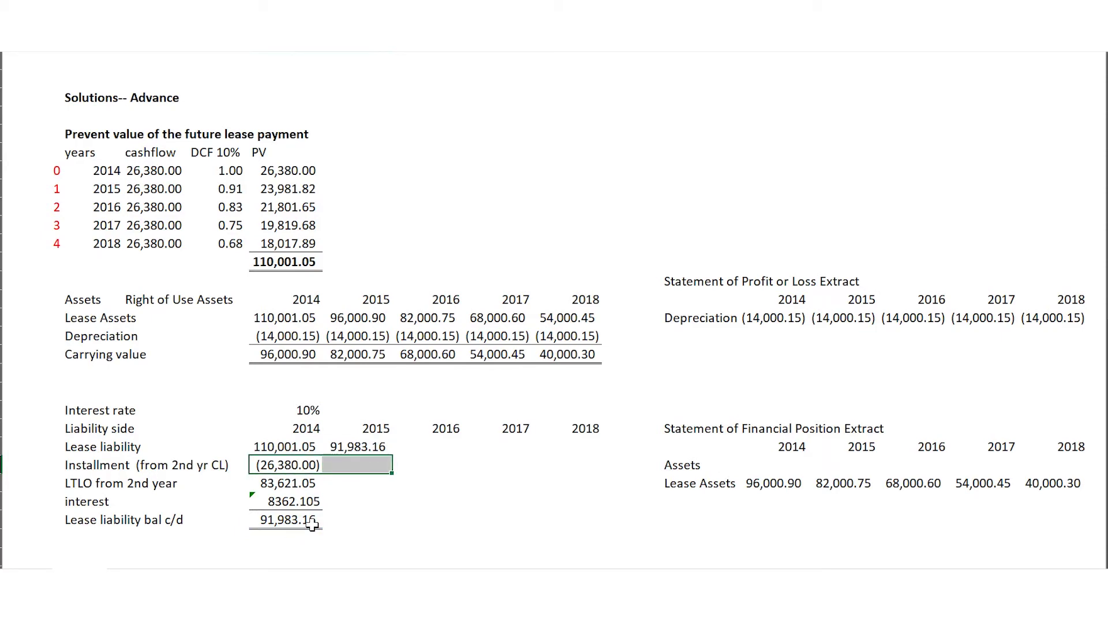
{"action": "key", "text": "shift+Left"}
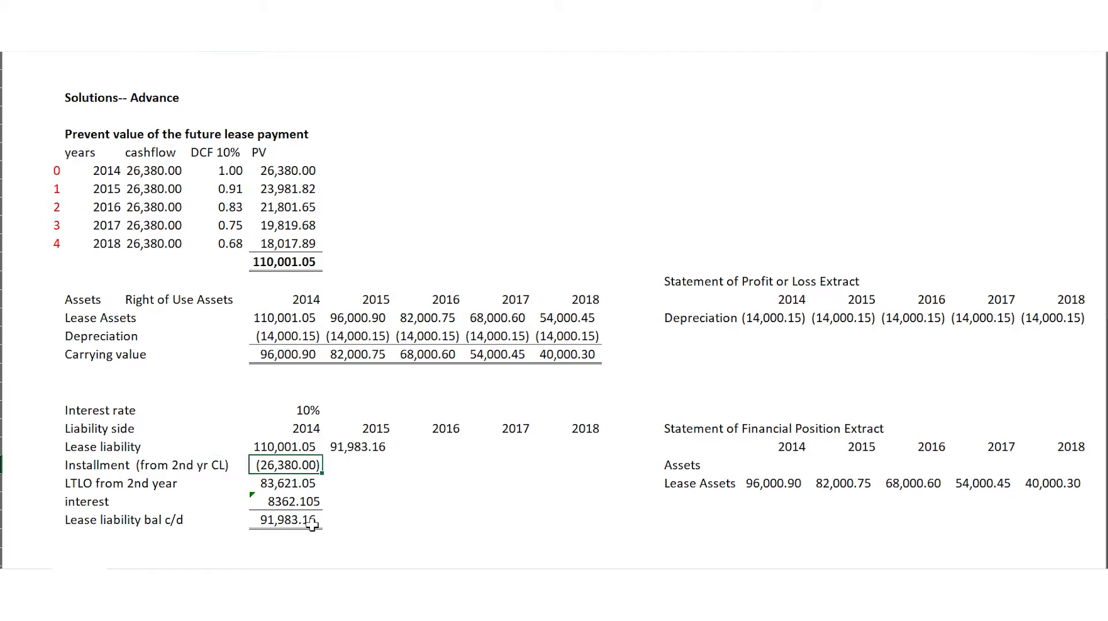
{"action": "key", "text": "Right"}
{"action": "type", "text": "="}
{"action": "key", "text": "Left"}
{"action": "key", "text": "Return"}
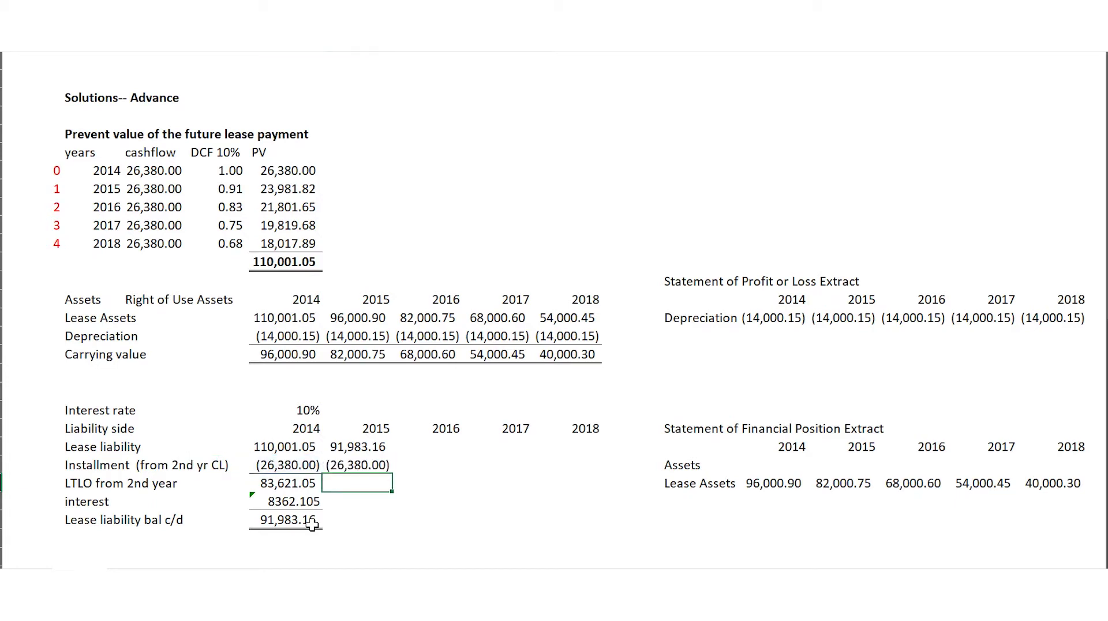
Copy the 2014 formula for LTLO from 2nd year across into 2015.
{"action": "key", "text": "Left"}
{"action": "key", "text": "shift+Right"}
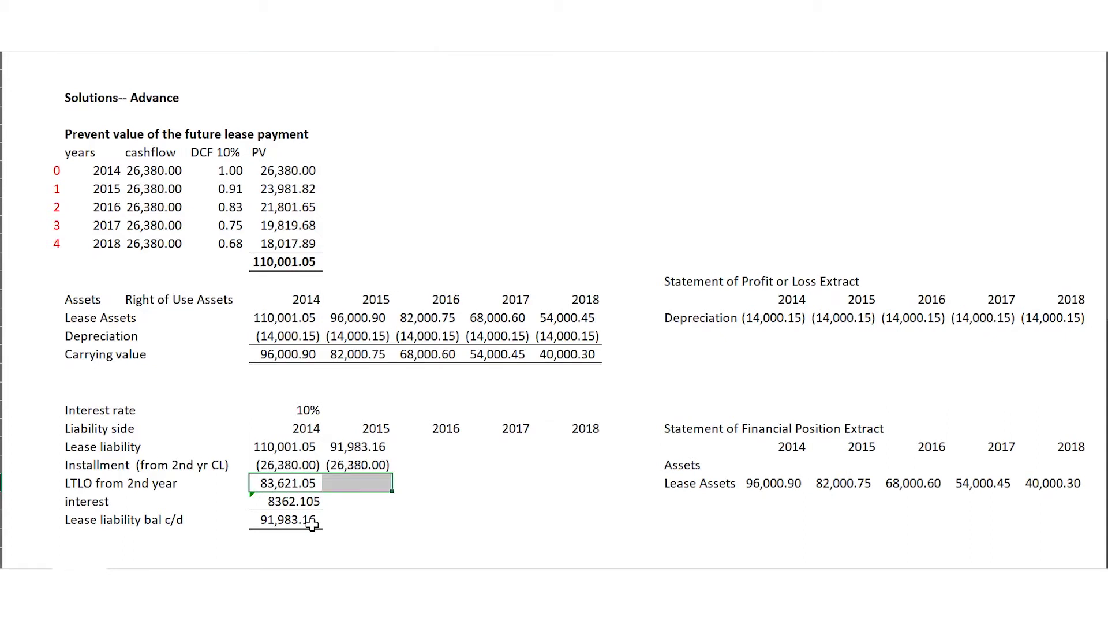
{"action": "key", "text": "ctrl+r"}
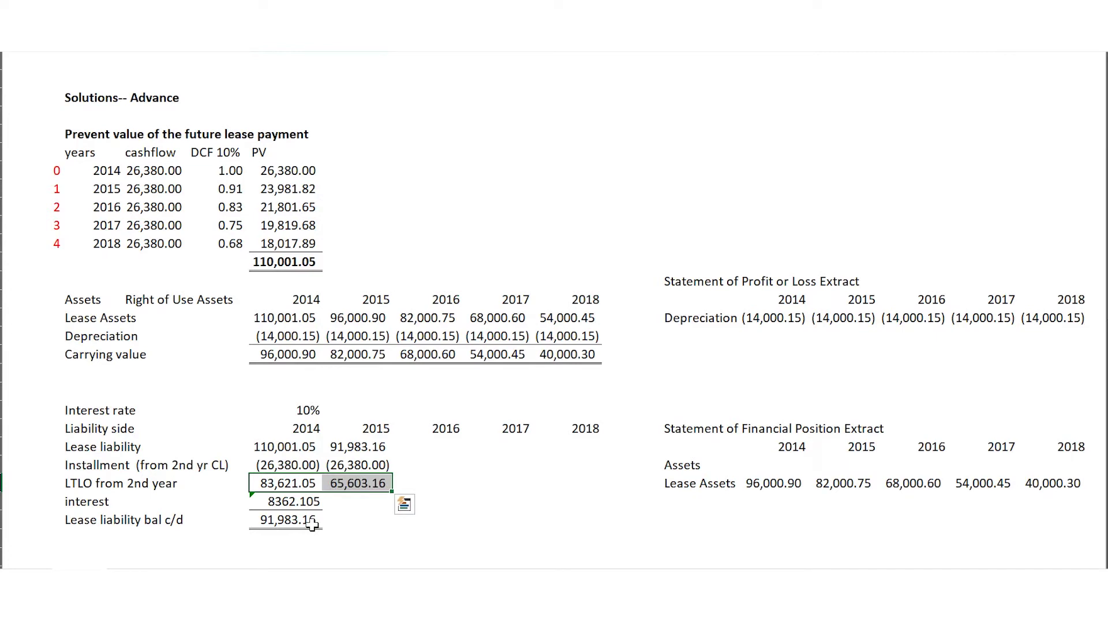
Copy the 2014 interest and lease liability bal c/d formulas across into 2015.
{"action": "key", "text": "Down"}
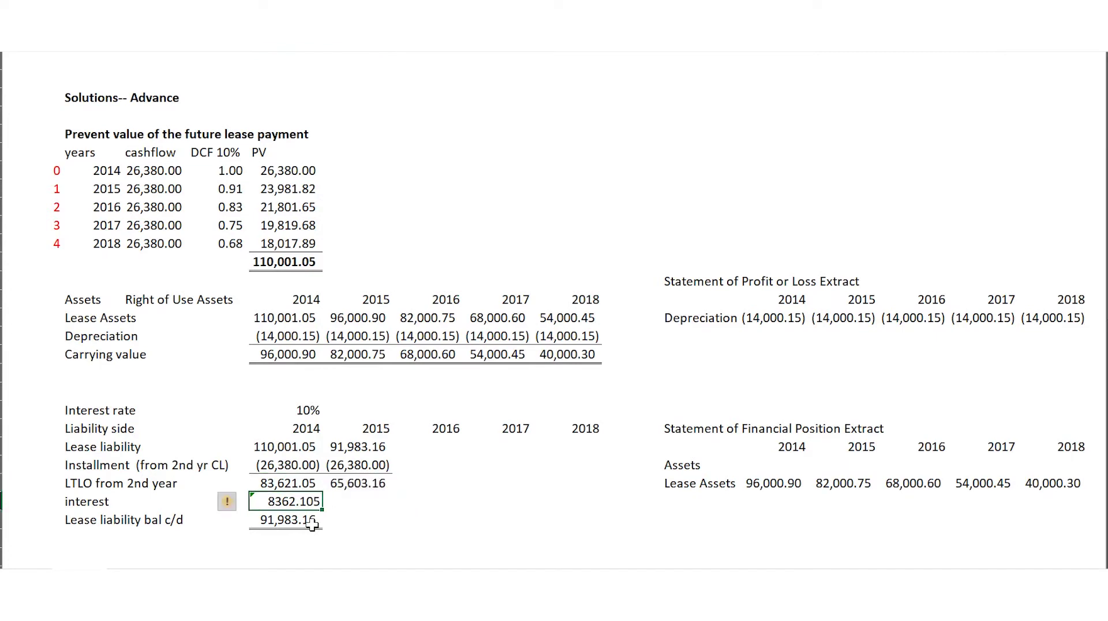
{"action": "key", "text": "shift+Right"}
{"action": "key", "text": "Down"}
{"action": "key", "text": "Up"}
{"action": "key", "text": "shift+Down"}
{"action": "key", "text": "shift+Right"}
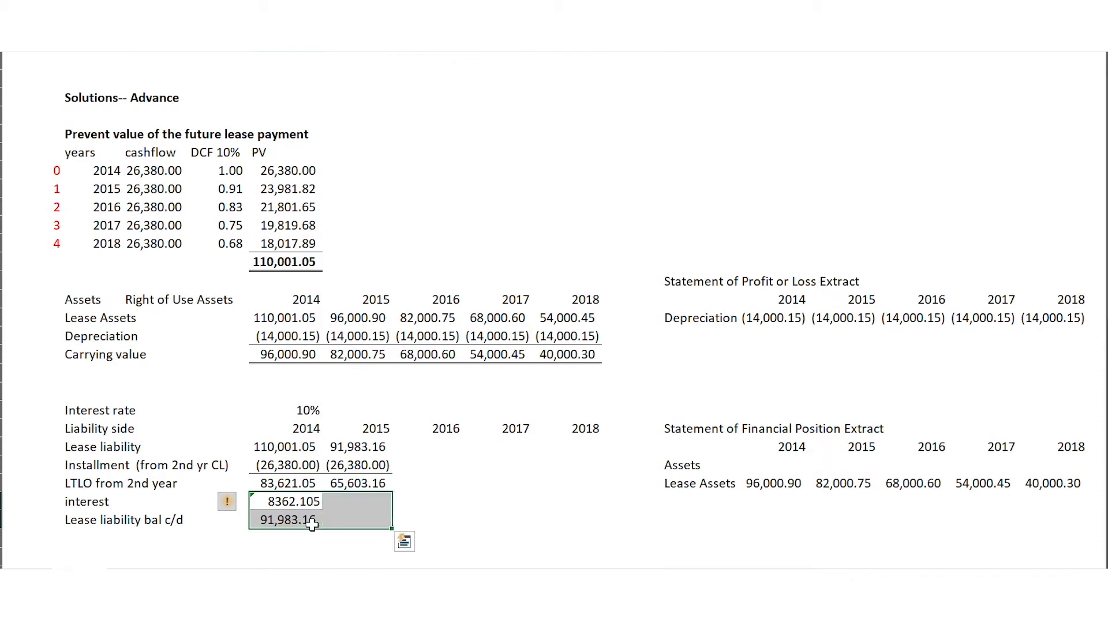
{"action": "key", "text": "ctrl+r"}
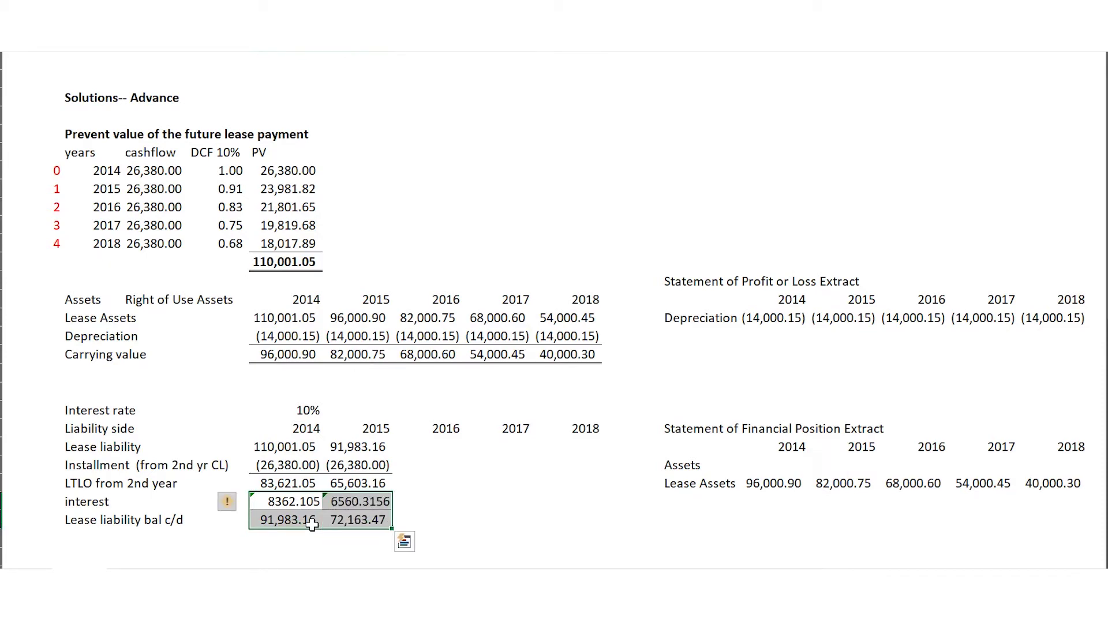
Fill the 2015 liability formulas, from lease liability down to the balance c/d, across to 2018.
{"action": "key", "text": "Up"}
{"action": "key", "text": "Up"}
{"action": "key", "text": "Right"}
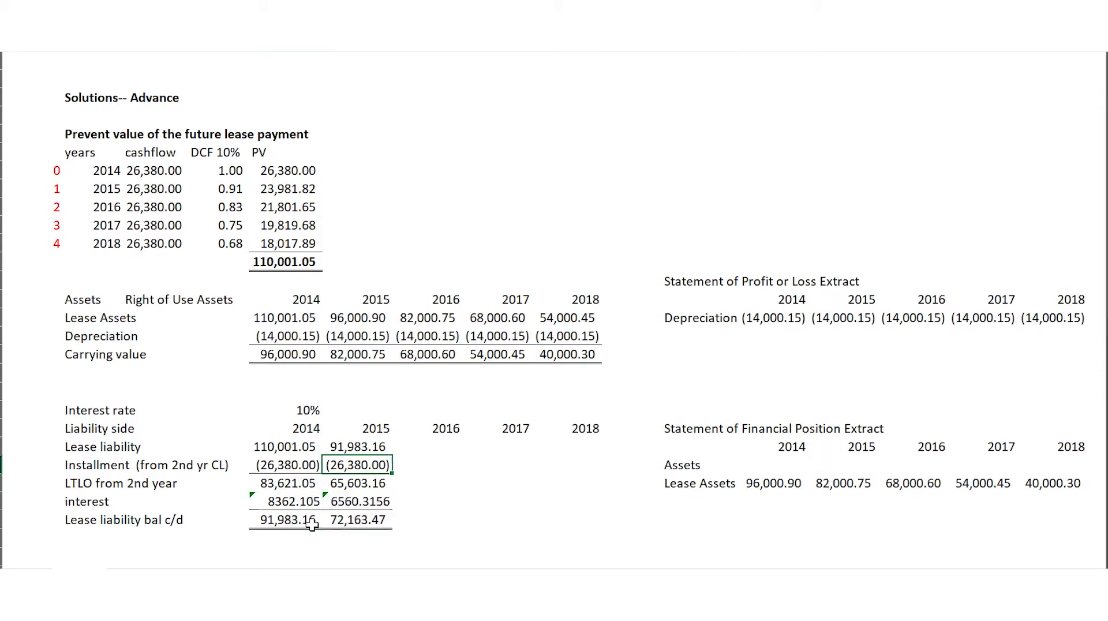
{"action": "key", "text": "Up"}
{"action": "key", "text": "shift+Down"}
{"action": "key", "text": "shift+Down"}
{"action": "key", "text": "shift+Down"}
{"action": "key", "text": "shift+Down"}
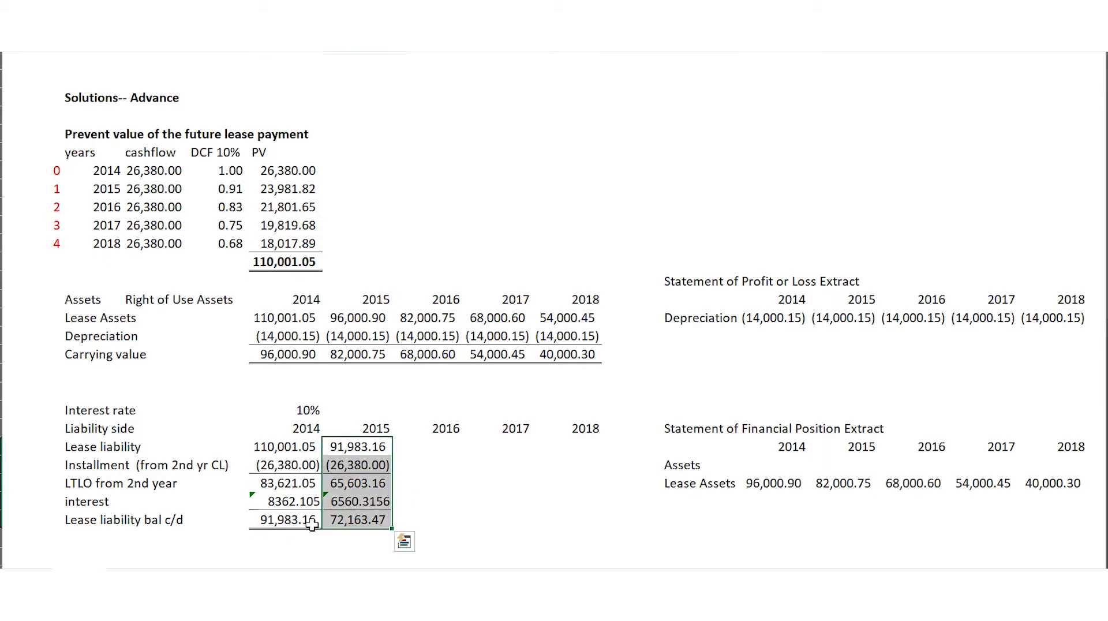
{"action": "key", "text": "shift+Right"}
{"action": "key", "text": "shift+Right"}
{"action": "key", "text": "shift+Right"}
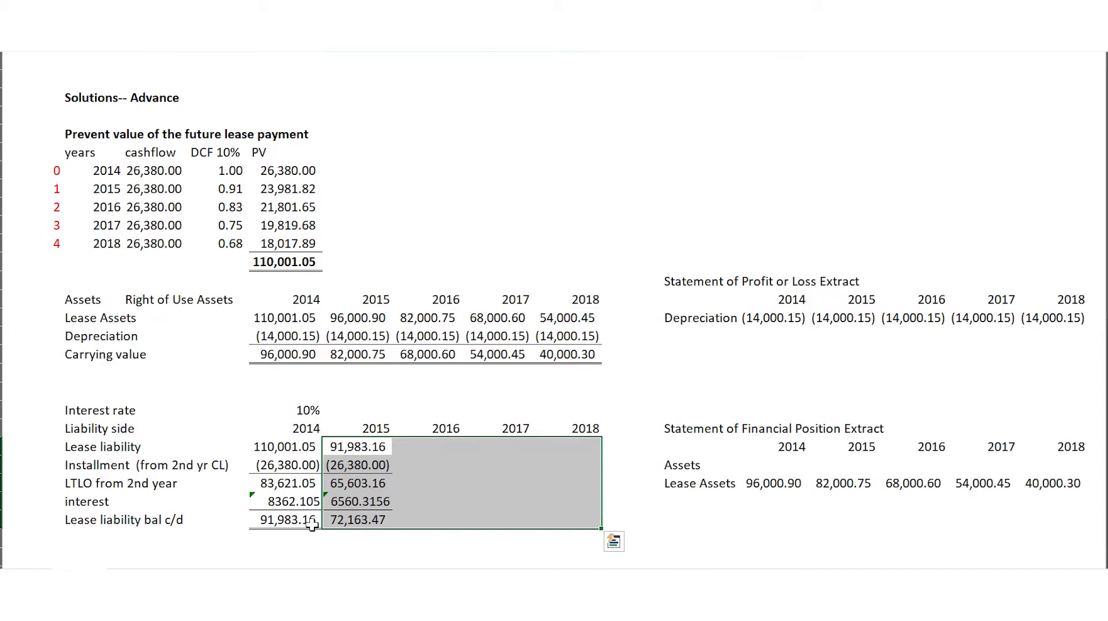
{"action": "key", "text": "ctrl+r"}
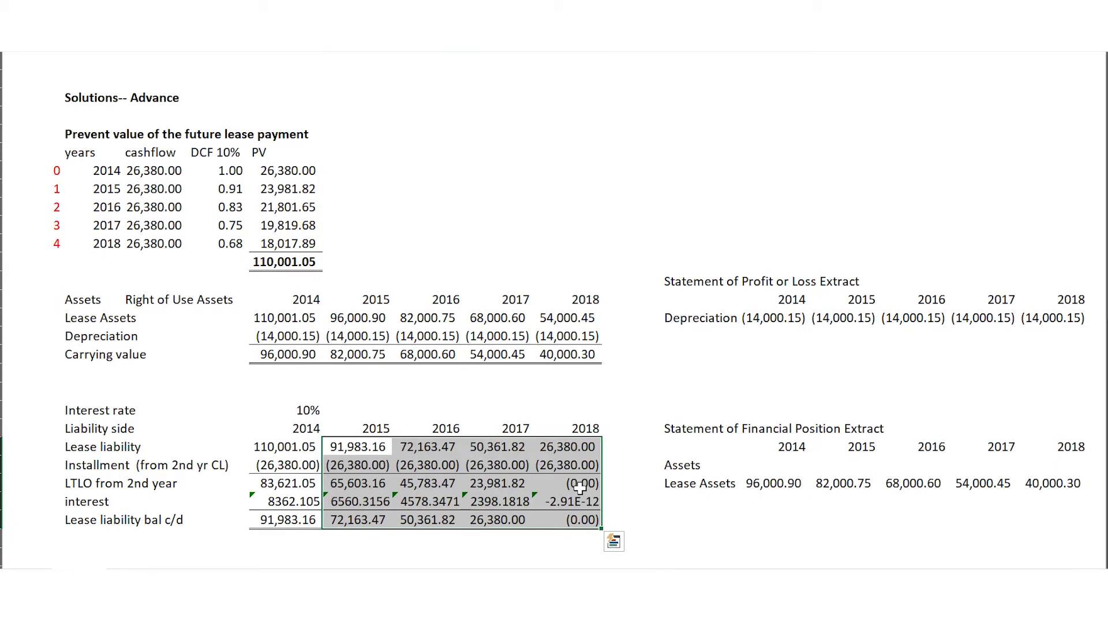
Format all 2014–2018 liability figures as Number with two decimal places, a thousands separator and negatives in black parentheses.
{"action": "key", "text": "Left"}
{"action": "key", "text": "shift+Down"}
{"action": "key", "text": "shift+Down"}
{"action": "key", "text": "shift+Down"}
{"action": "key", "text": "shift+Down"}
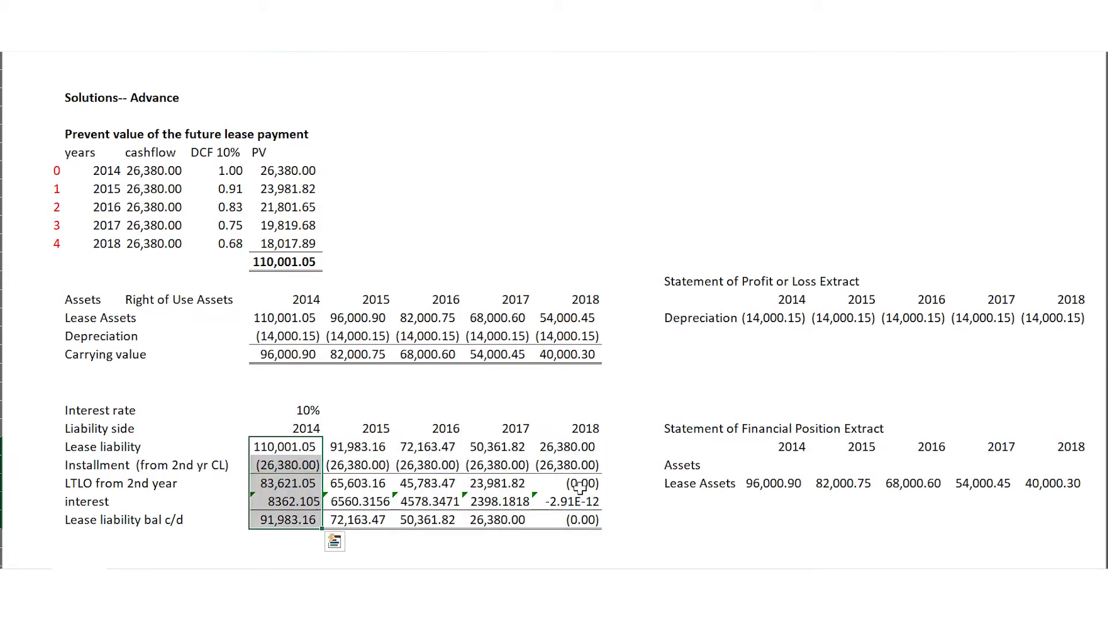
{"action": "key", "text": "shift+Right"}
{"action": "key", "text": "shift+Right"}
{"action": "key", "text": "shift+Right"}
{"action": "key", "text": "shift+Right"}
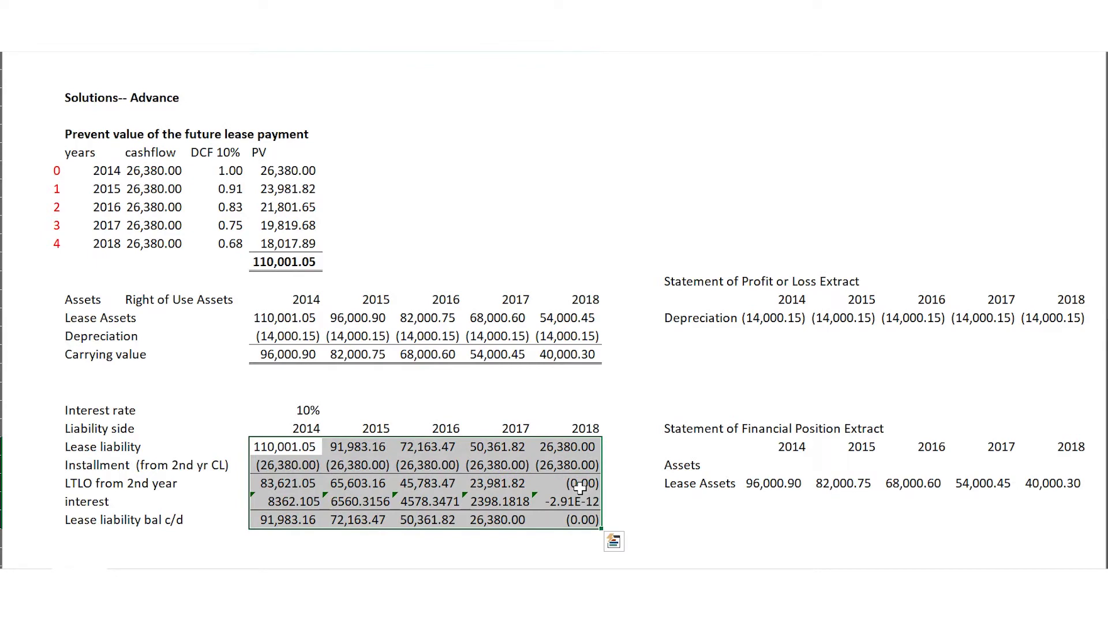
{"action": "key", "text": "ctrl+1"}
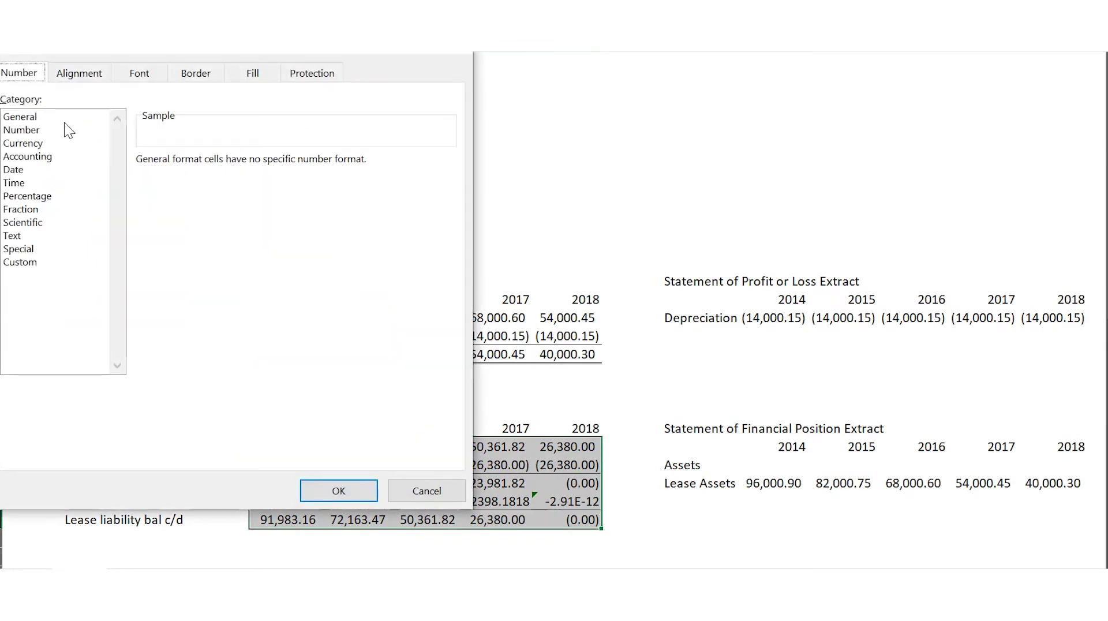
{"action": "left_click", "coordinate": [29, 133]}
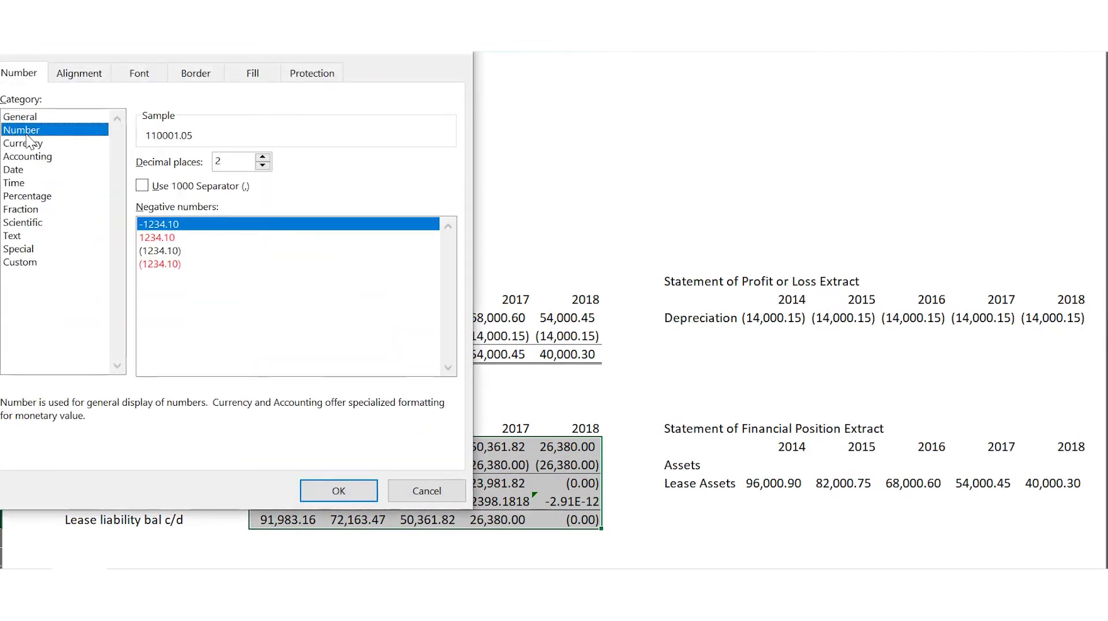
{"action": "left_click", "coordinate": [176, 186]}
{"action": "left_click", "coordinate": [172, 237]}
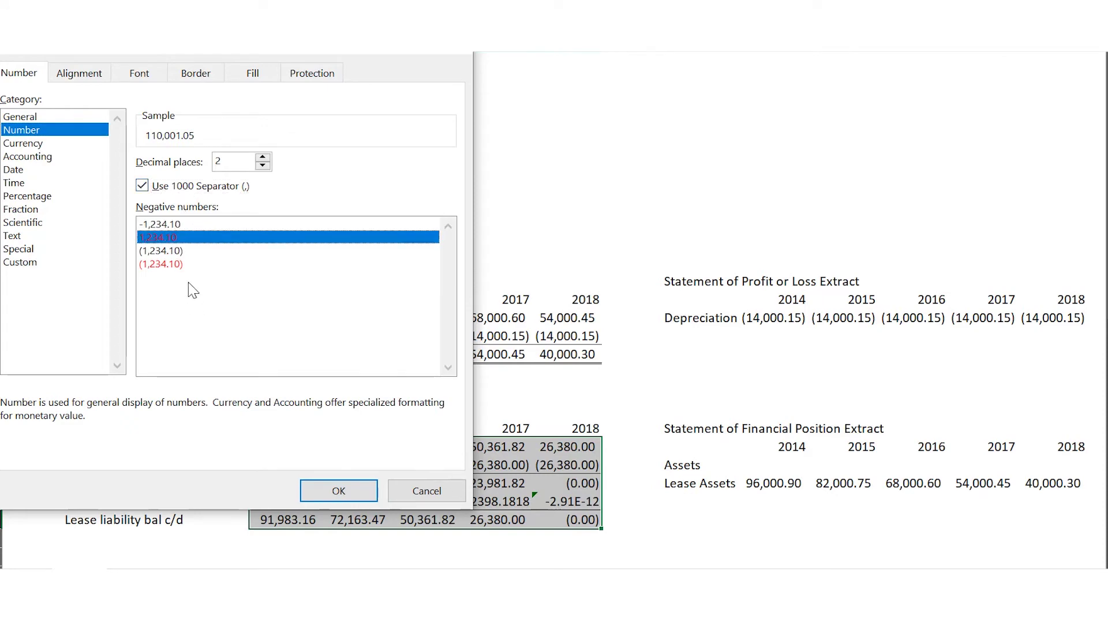
{"action": "left_click", "coordinate": [173, 251]}
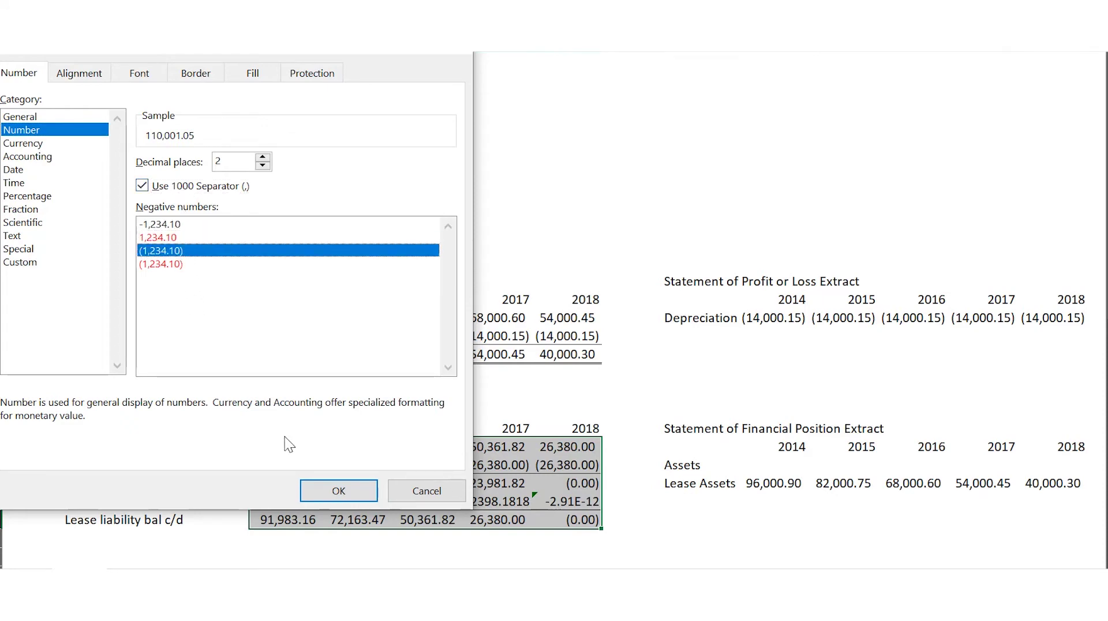
{"action": "left_click", "coordinate": [340, 490]}
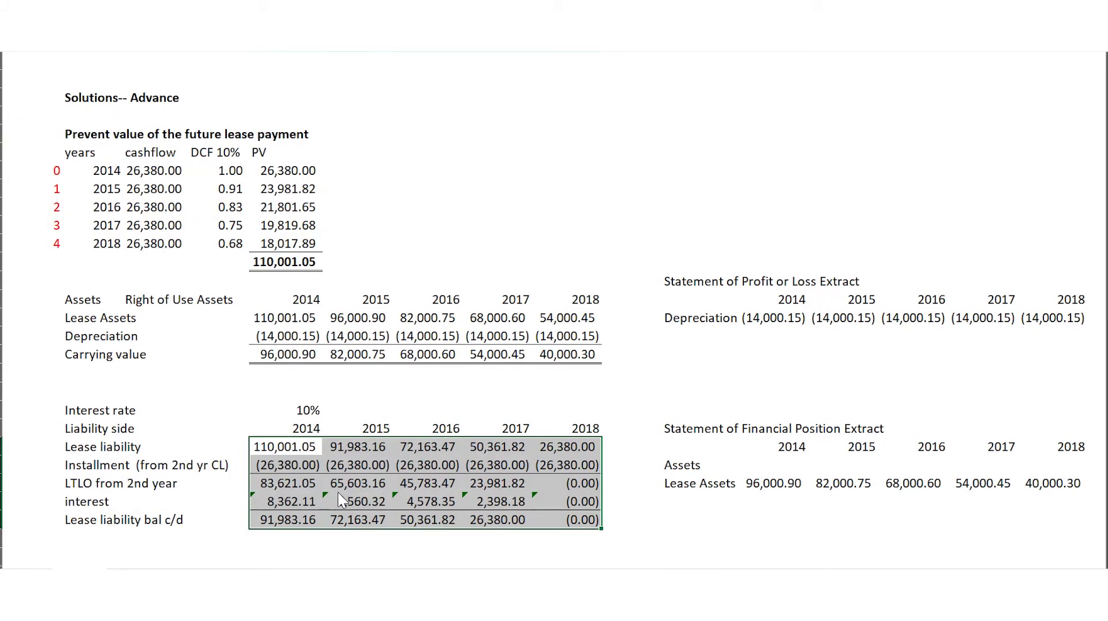
Examine the 2018 LTLO, interest and closing balance figures in the liability table.
{"action": "key", "text": "Down"}
{"action": "key", "text": "Down"}
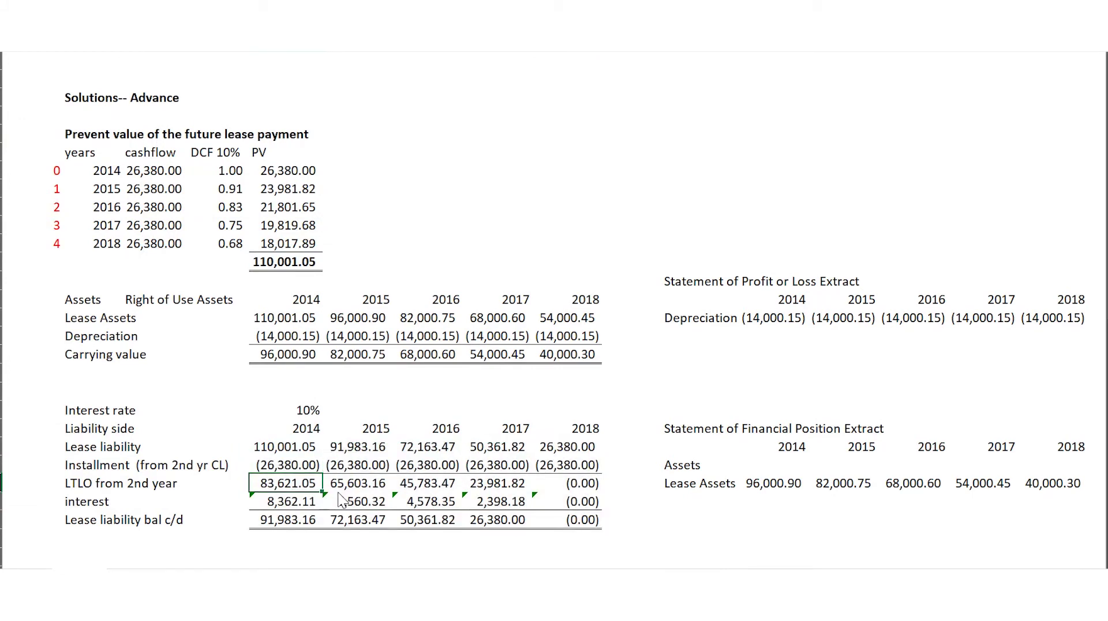
{"action": "key", "text": "Right"}
{"action": "key", "text": "Right"}
{"action": "key", "text": "Right"}
{"action": "key", "text": "Right"}
{"action": "key", "text": "Down"}
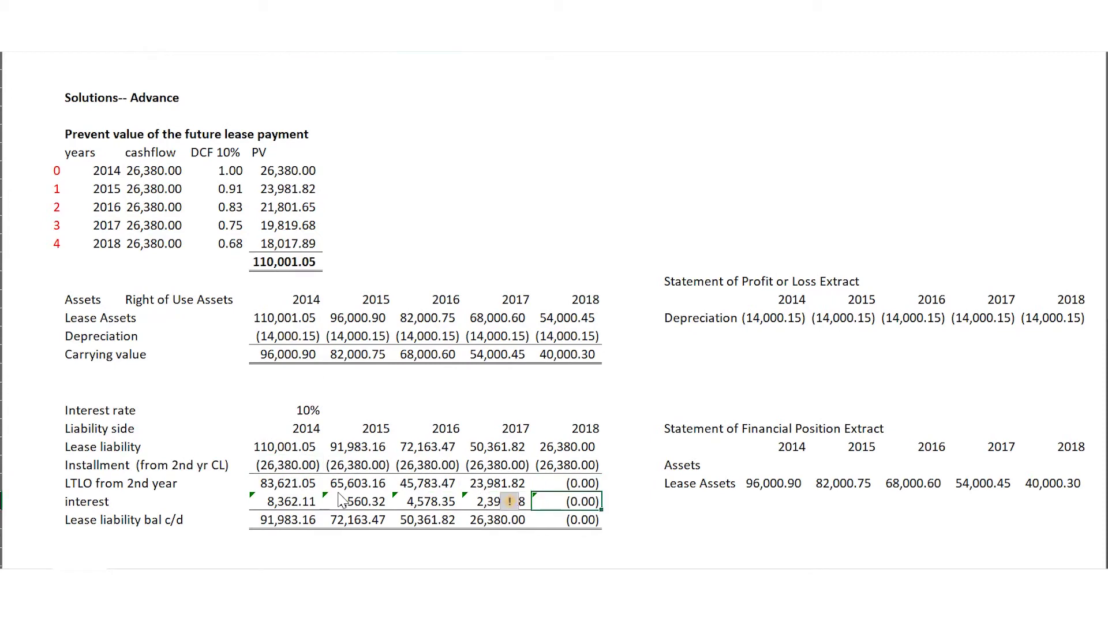
{"action": "key", "text": "Up"}
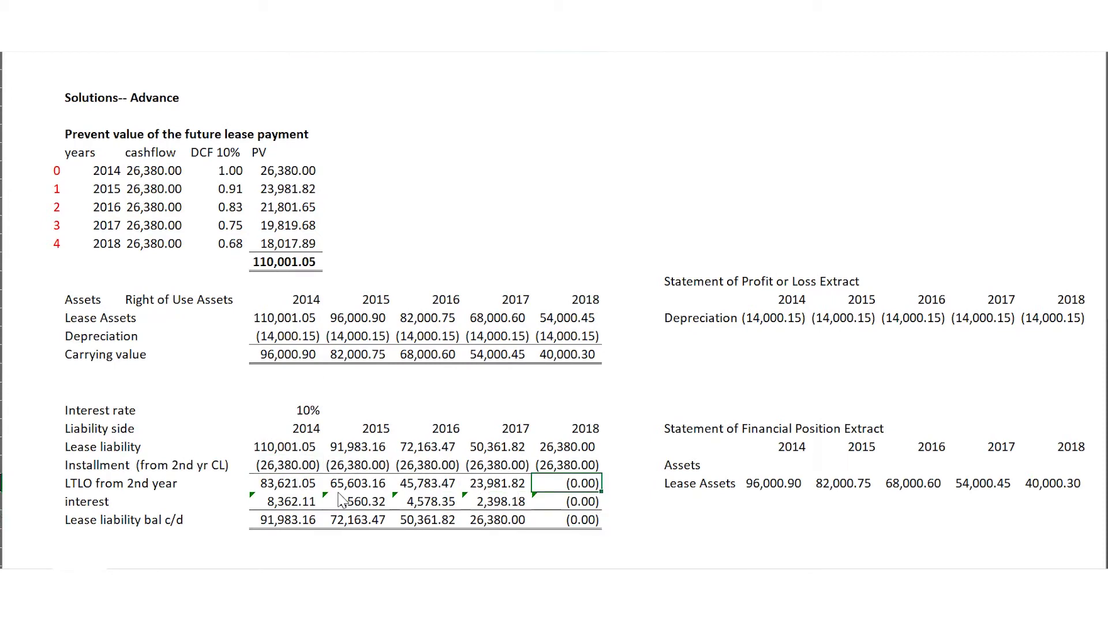
{"action": "key", "text": "Down"}
{"action": "key", "text": "Down"}
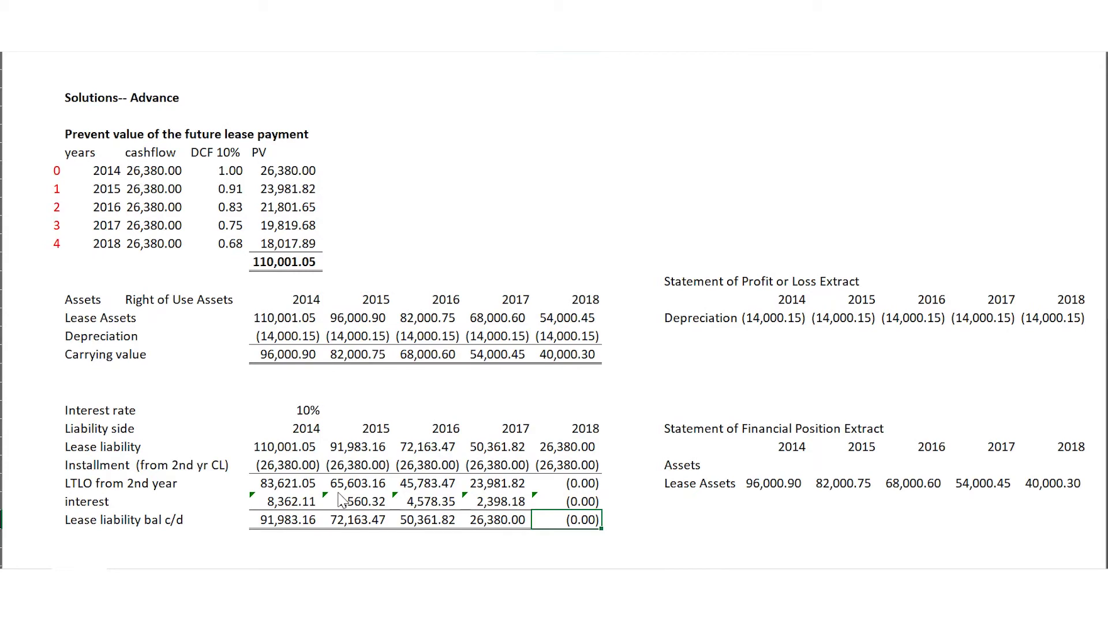
Add the row label "Finance charge" under Depreciation in the Statement of Profit or Loss Extract.
{"action": "key", "text": "Up"}
{"action": "key", "text": "Up"}
{"action": "key", "text": "Up"}
{"action": "key", "text": "Up"}
{"action": "key", "text": "Up"}
{"action": "key", "text": "Up"}
{"action": "key", "text": "Up"}
{"action": "key", "text": "Up"}
{"action": "key", "text": "Up"}
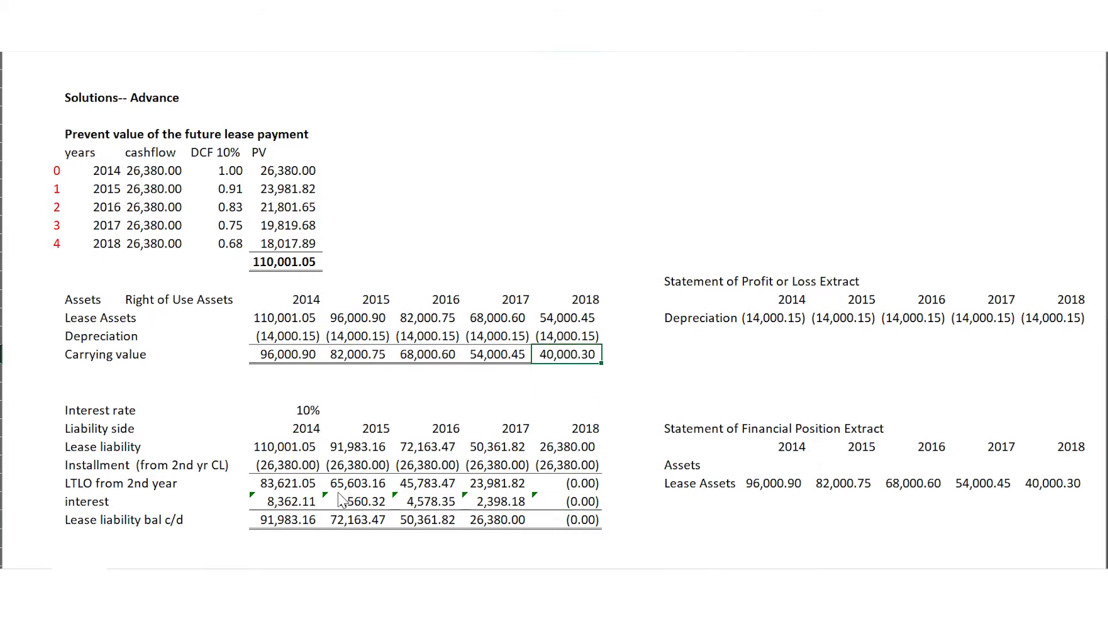
{"action": "key", "text": "Right"}
{"action": "key", "text": "Right"}
{"action": "key", "text": "Up"}
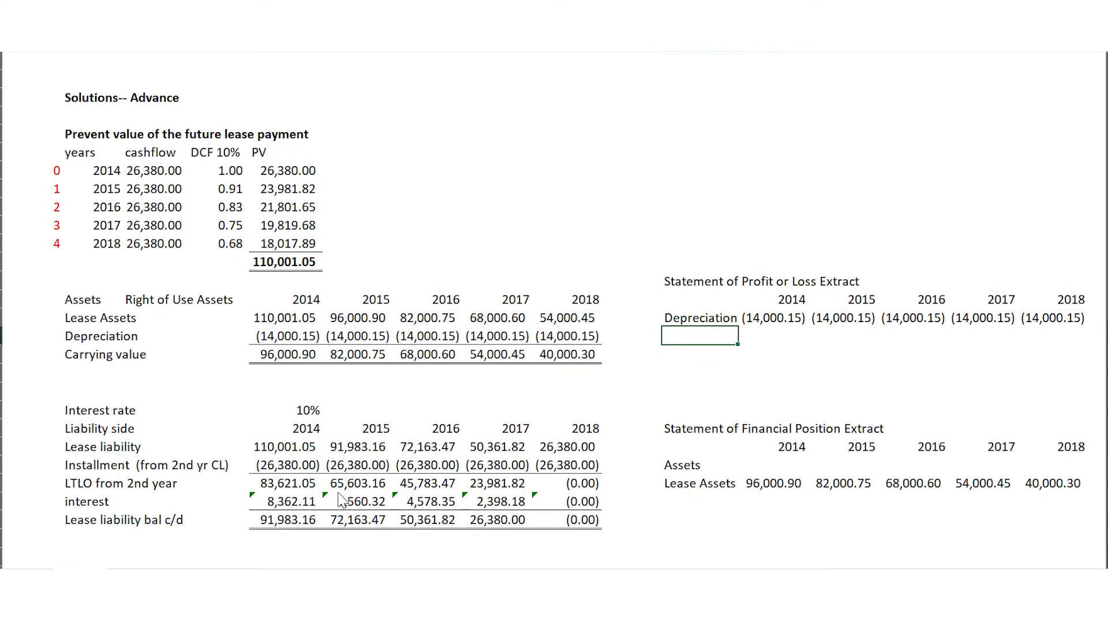
{"action": "type", "text": "Finance charge"}
{"action": "key", "text": "Right"}
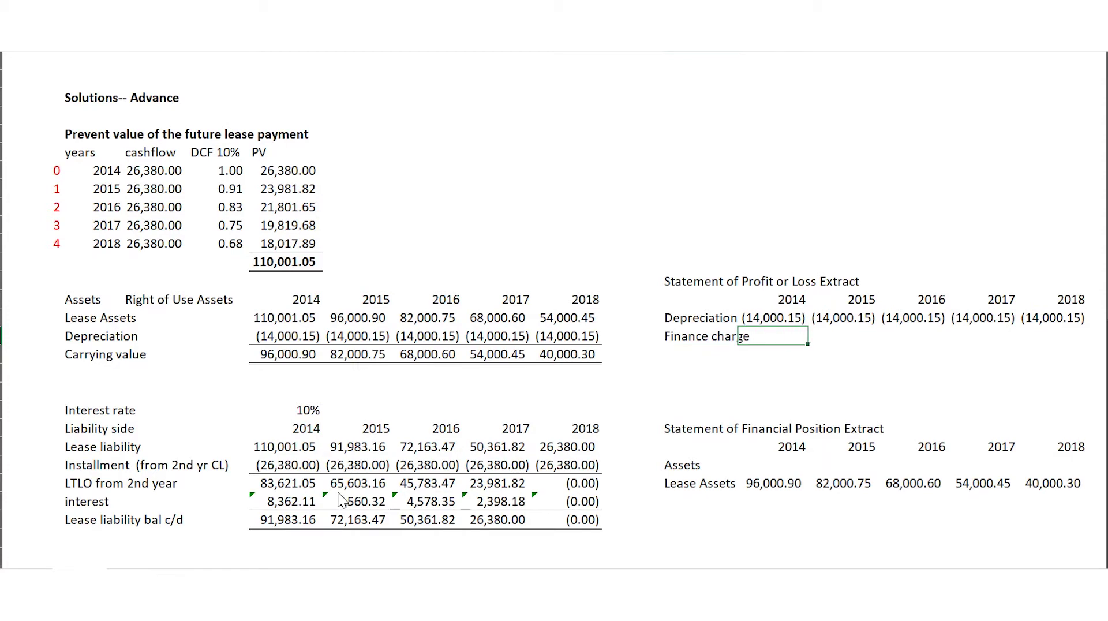
Link the 2014 finance charge to the 2014 interest in the liability table, cell F57.
{"action": "type", "text": "="}
{"action": "key", "text": "Down"}
{"action": "key", "text": "Down"}
{"action": "key", "text": "Down"}
{"action": "key", "text": "Down"}
{"action": "key", "text": "Down"}
{"action": "key", "text": "Down"}
{"action": "key", "text": "Left"}
{"action": "key", "text": "Left"}
{"action": "key", "text": "Left"}
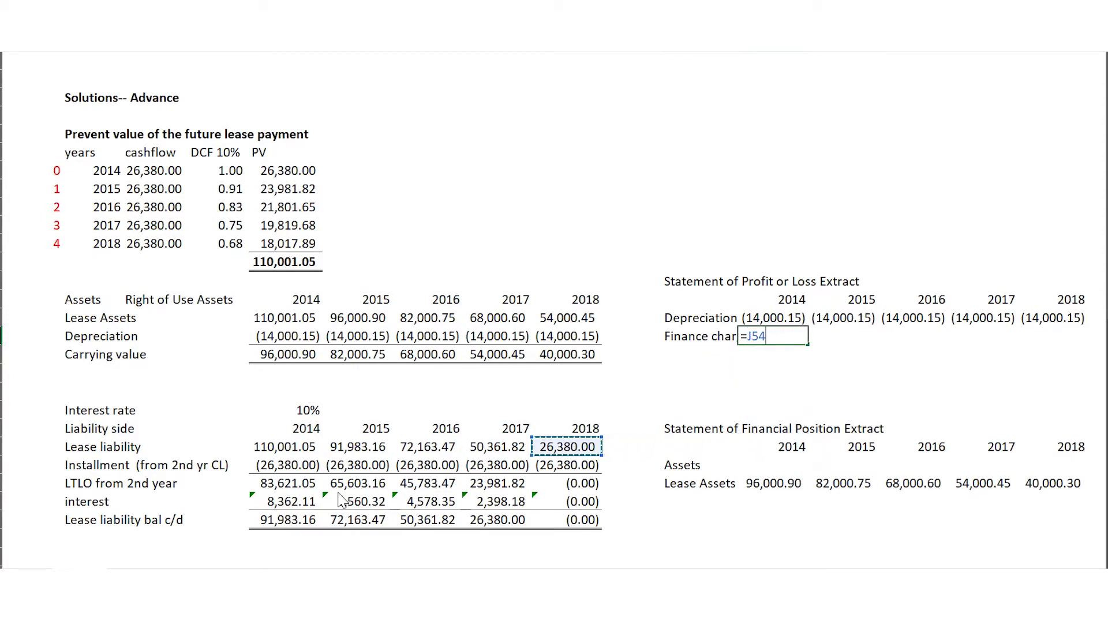
{"action": "key", "text": "Left"}
{"action": "key", "text": "Left"}
{"action": "key", "text": "Left"}
{"action": "key", "text": "Left"}
{"action": "key", "text": "Down"}
{"action": "key", "text": "Down"}
{"action": "key", "text": "Down"}
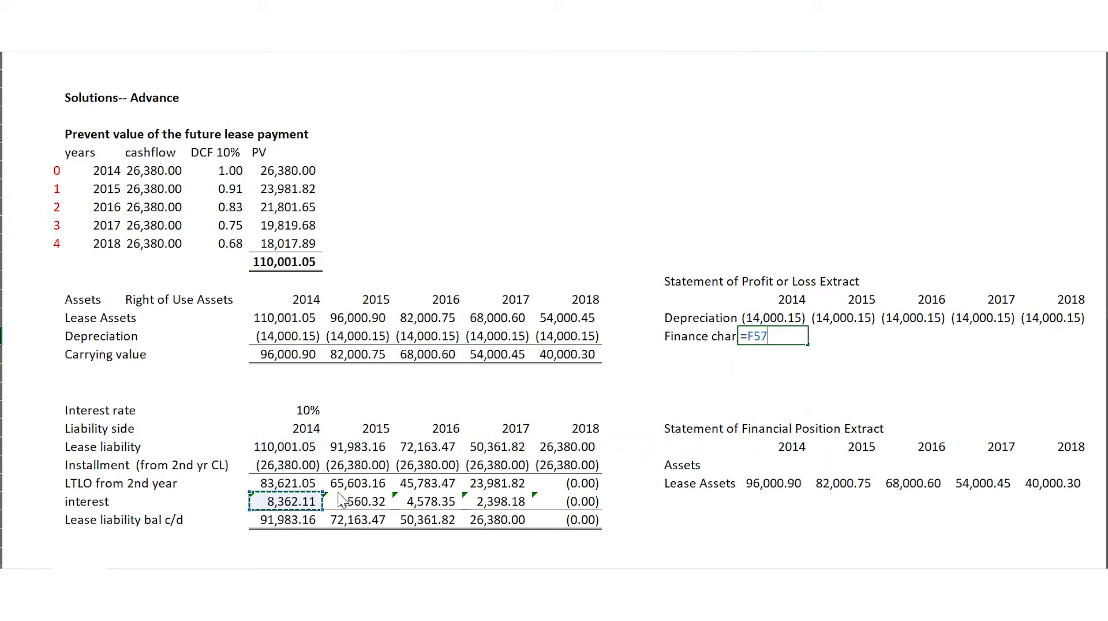
{"action": "key", "text": "Return"}
Put a minus sign before F57 in the 2014 finance charge formula so it counts as an expense.
{"action": "key", "text": "Up"}
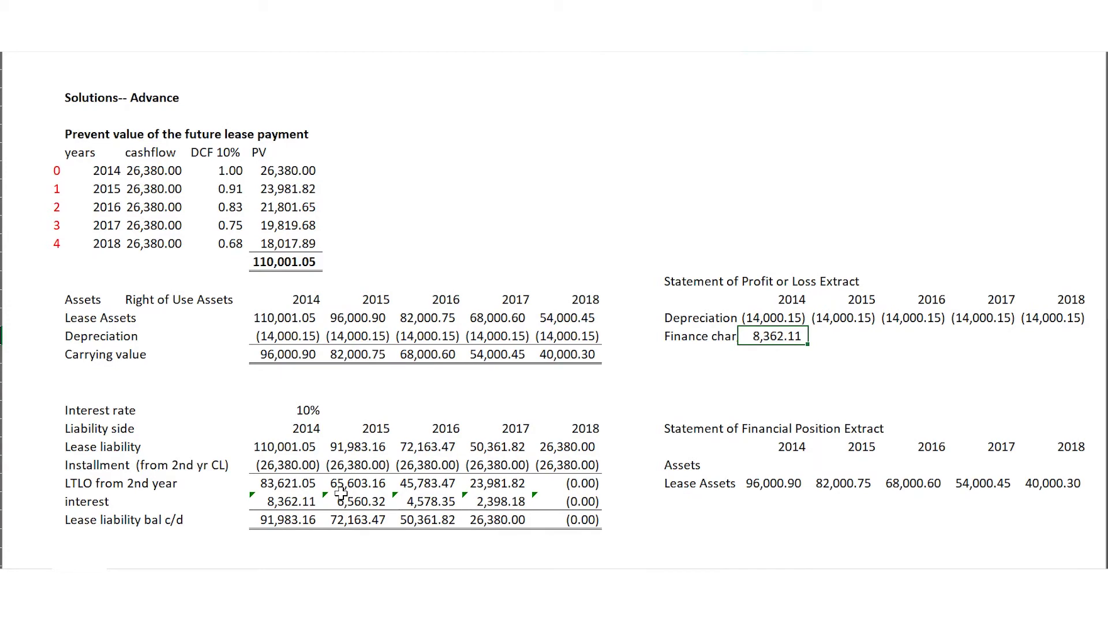
{"action": "key", "text": "F2"}
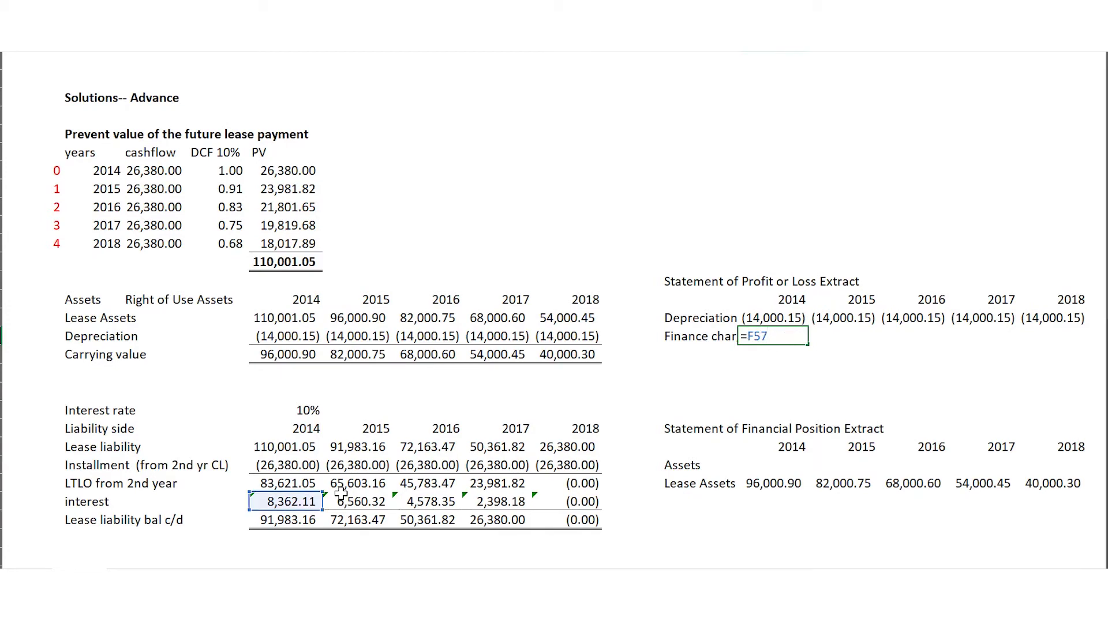
{"action": "type", "text": "-"}
{"action": "key", "text": "Return"}
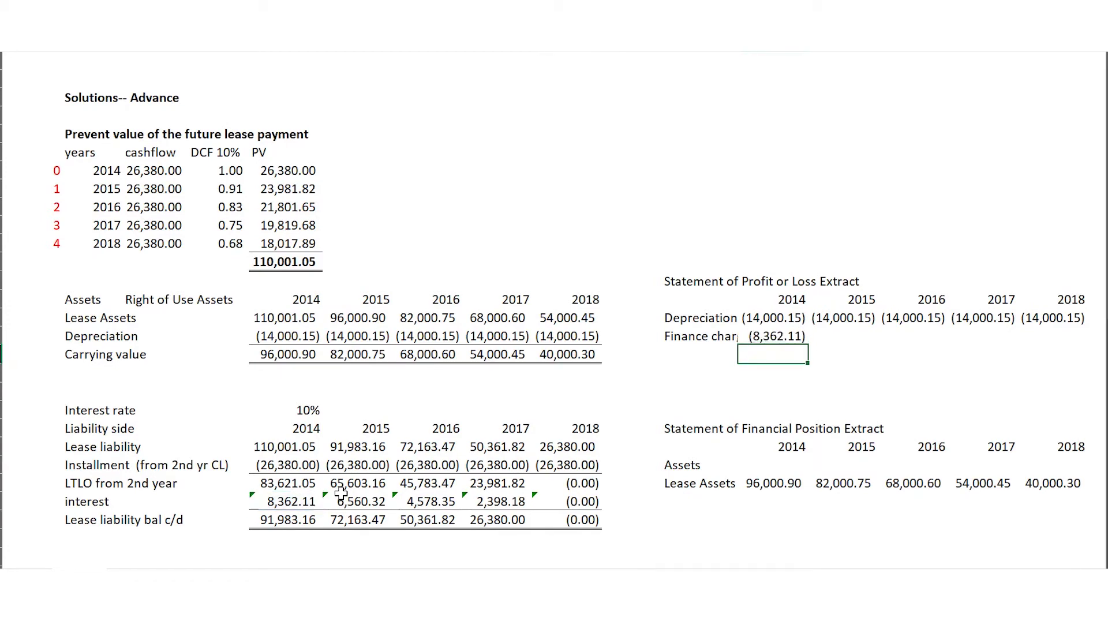
Fill the 2014 finance charge formula across to 2018 in the profit or loss extract.
{"action": "key", "text": "Up"}
{"action": "key", "text": "shift+Right"}
{"action": "key", "text": "shift+Right"}
{"action": "key", "text": "shift+Right"}
{"action": "key", "text": "shift+Right"}
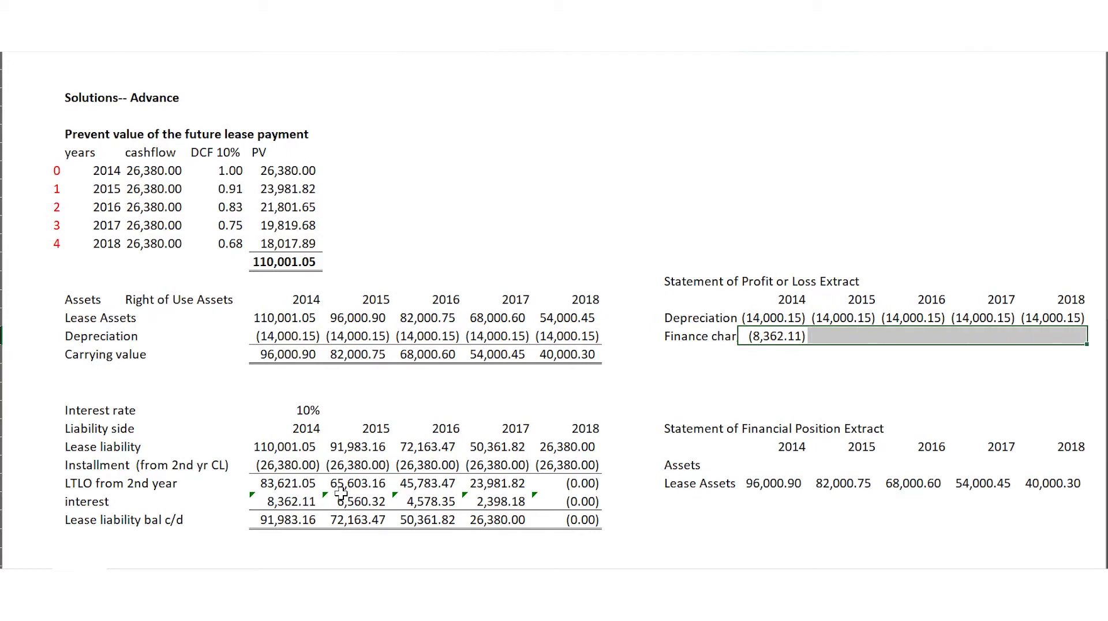
{"action": "key", "text": "ctrl+r"}
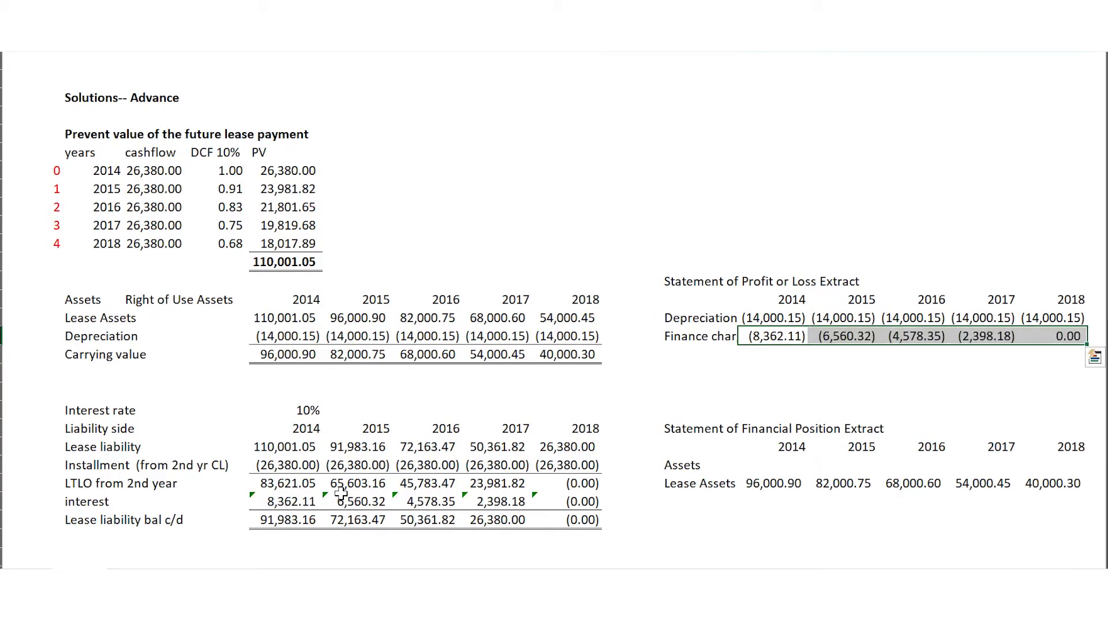
{"action": "key", "text": "Right"}
{"action": "key", "text": "Right"}
{"action": "key", "text": "Right"}
{"action": "key", "text": "Right"}
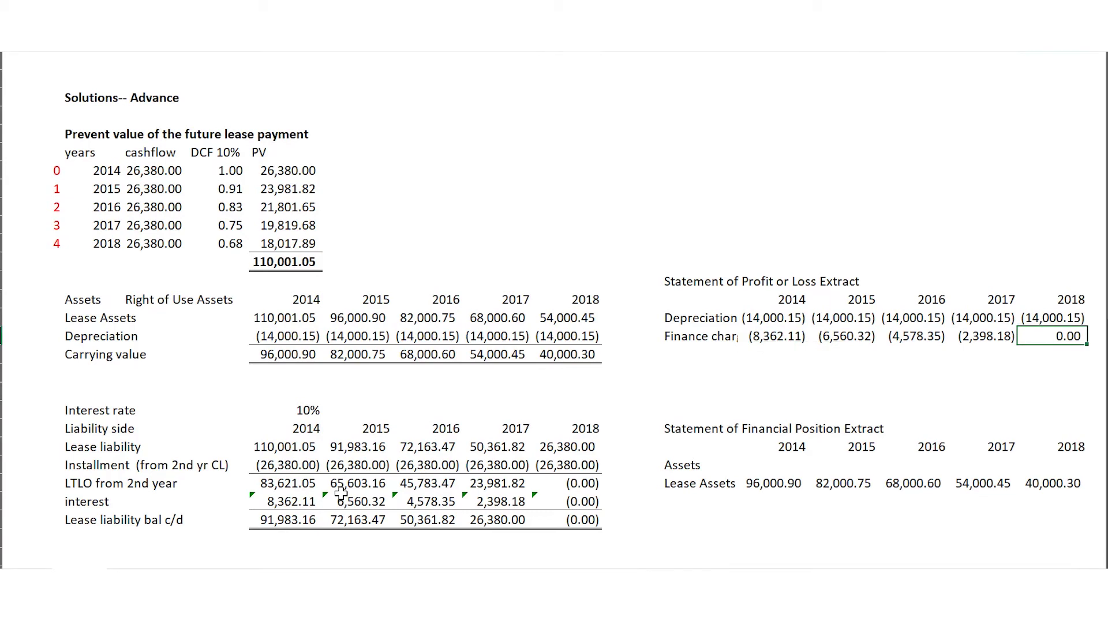
Add the heading "Liability" two rows below Lease Assets in the Statement of Financial Position Extract.
{"action": "key", "text": "Down"}
{"action": "key", "text": "Down"}
{"action": "key", "text": "Down"}
{"action": "key", "text": "Down"}
{"action": "key", "text": "Down"}
{"action": "key", "text": "Down"}
{"action": "key", "text": "Down"}
{"action": "key", "text": "Down"}
{"action": "key", "text": "Down"}
{"action": "key", "text": "Left"}
{"action": "key", "text": "Left"}
{"action": "key", "text": "Left"}
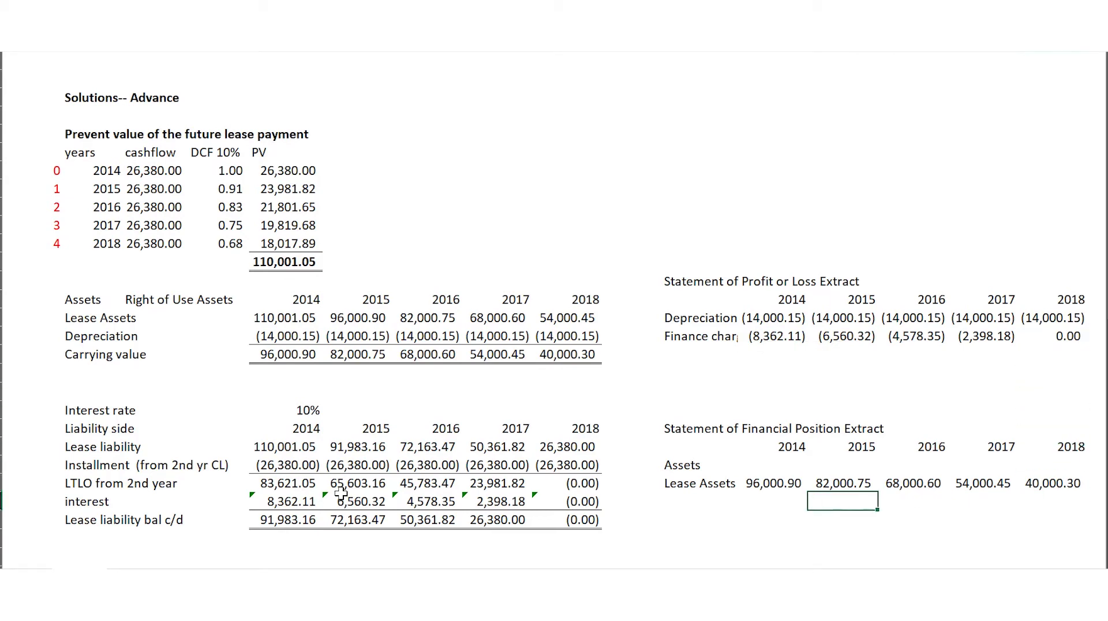
{"action": "key", "text": "Down"}
{"action": "key", "text": "Down"}
{"action": "key", "text": "Left"}
{"action": "key", "text": "Left"}
{"action": "key", "text": "Left"}
{"action": "key", "text": "Up"}
{"action": "key", "text": "Right"}
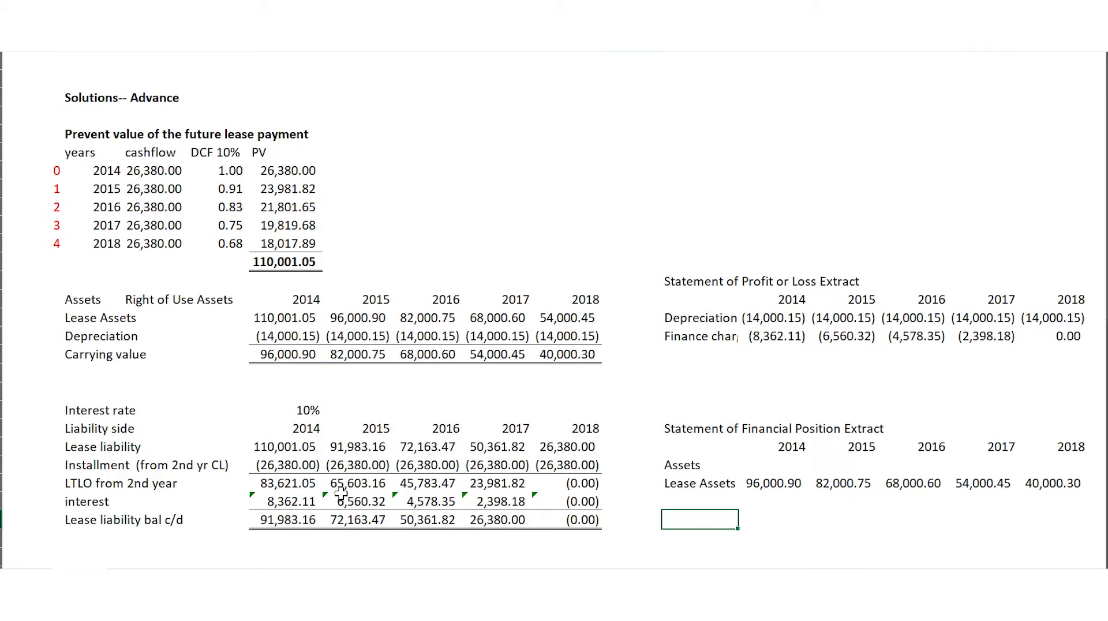
{"action": "key", "text": "Down"}
{"action": "key", "text": "Up"}
{"action": "type", "text": "Liability"}
{"action": "key", "text": "Return"}
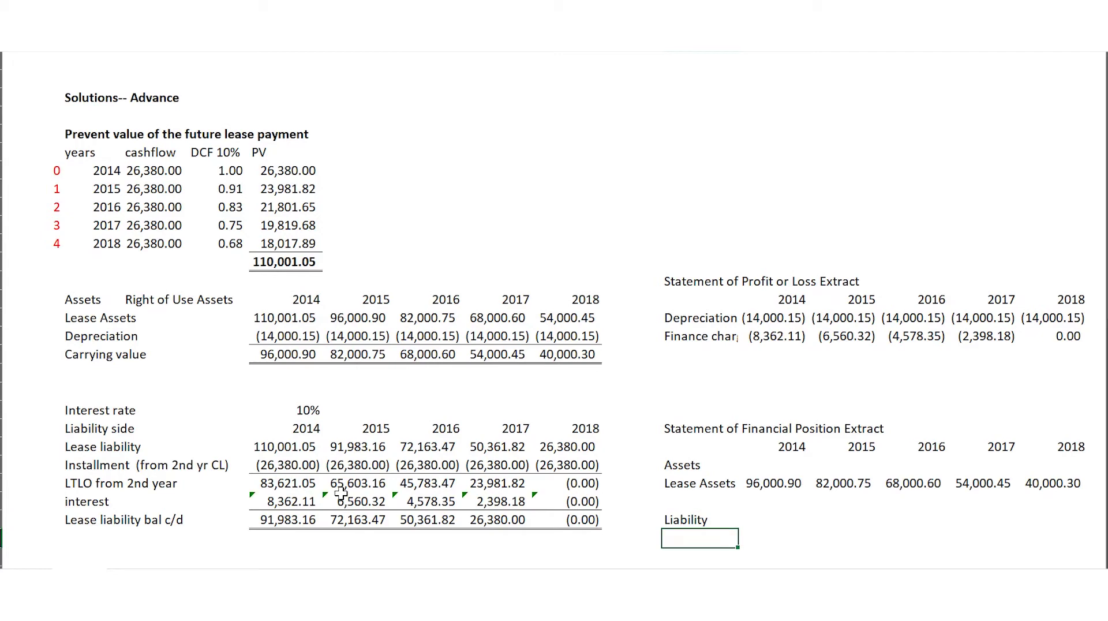
Enter the subheading "NCL" directly under Liability in the financial position extract.
{"action": "type", "text": "N"}
{"action": "type", "text": "on"}
{"action": "key", "text": "BackSpace"}
{"action": "key", "text": "BackSpace"}
{"action": "type", "text": "CL"}
{"action": "key", "text": "Return"}
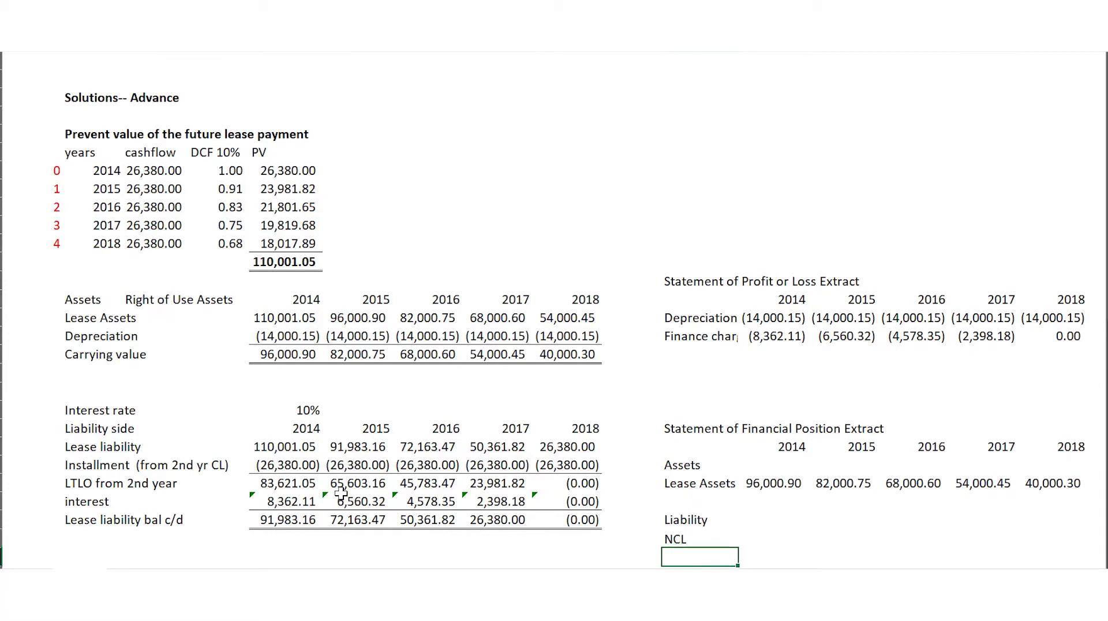
Link the row label under NCL to the "Lease liability" label of the liability table.
{"action": "type", "text": "="}
{"action": "key", "text": "Up"}
{"action": "key", "text": "Left"}
{"action": "key", "text": "Left"}
{"action": "key", "text": "Left"}
{"action": "key", "text": "Left"}
{"action": "key", "text": "Left"}
{"action": "key", "text": "Left"}
{"action": "key", "text": "Left"}
{"action": "key", "text": "Left"}
{"action": "key", "text": "Left"}
{"action": "key", "text": "Left"}
{"action": "key", "text": "Up"}
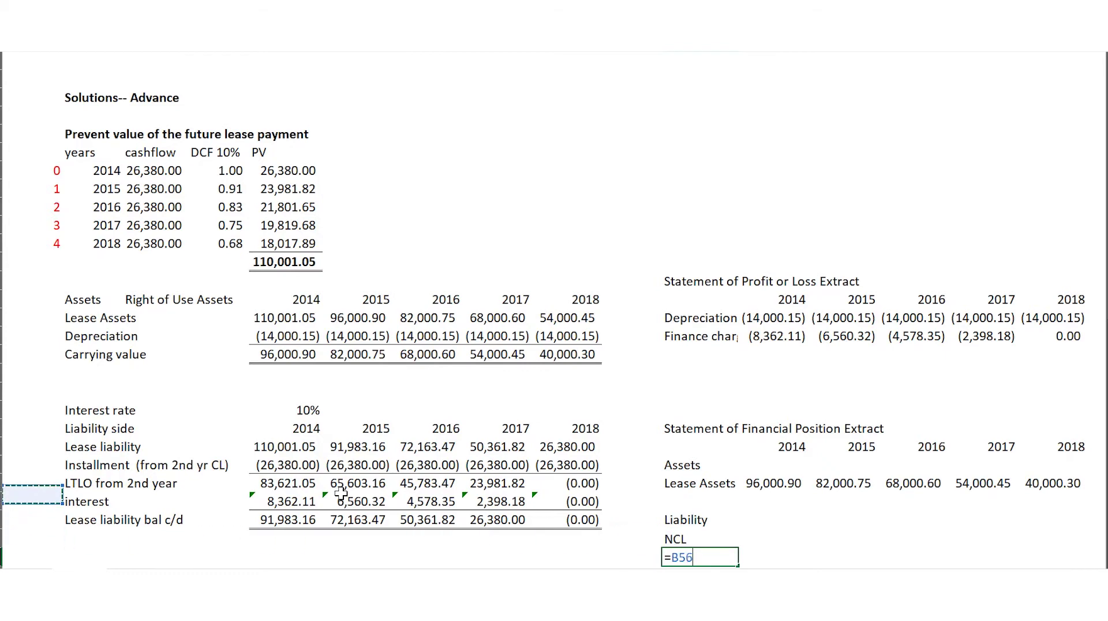
{"action": "key", "text": "Up"}
{"action": "key", "text": "Right"}
{"action": "key", "text": "Up"}
{"action": "key", "text": "Return"}
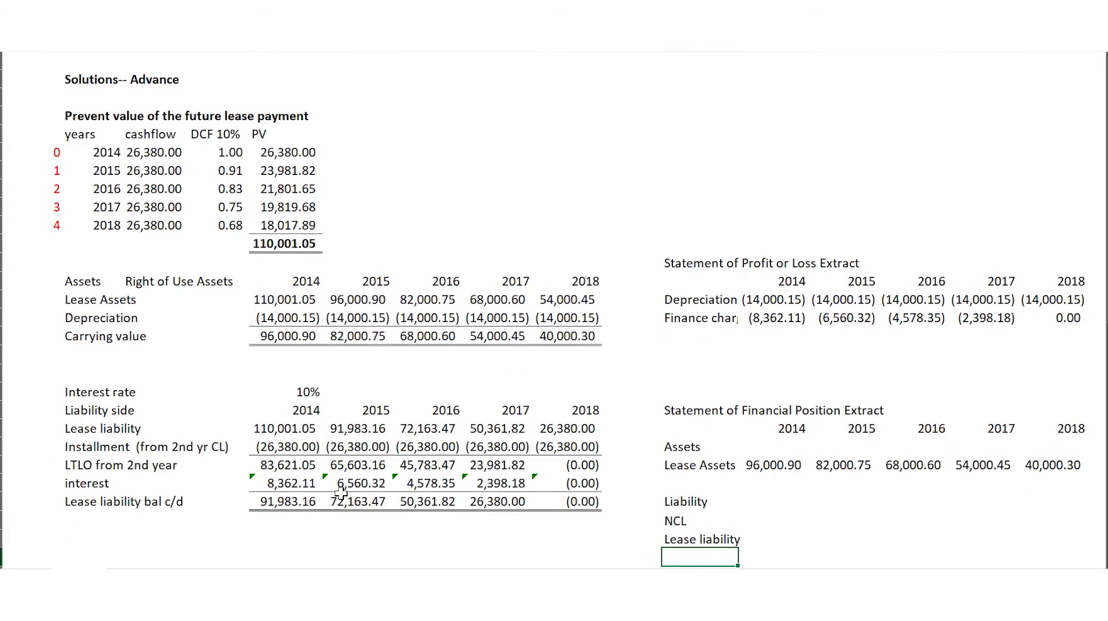
Add the subheading "CL" and link the row label beneath it to the NCL lease liability label, L60.
{"action": "type", "text": "CL"}
{"action": "key", "text": "Return"}
{"action": "type", "text": "="}
{"action": "key", "text": "Up"}
{"action": "key", "text": "Up"}
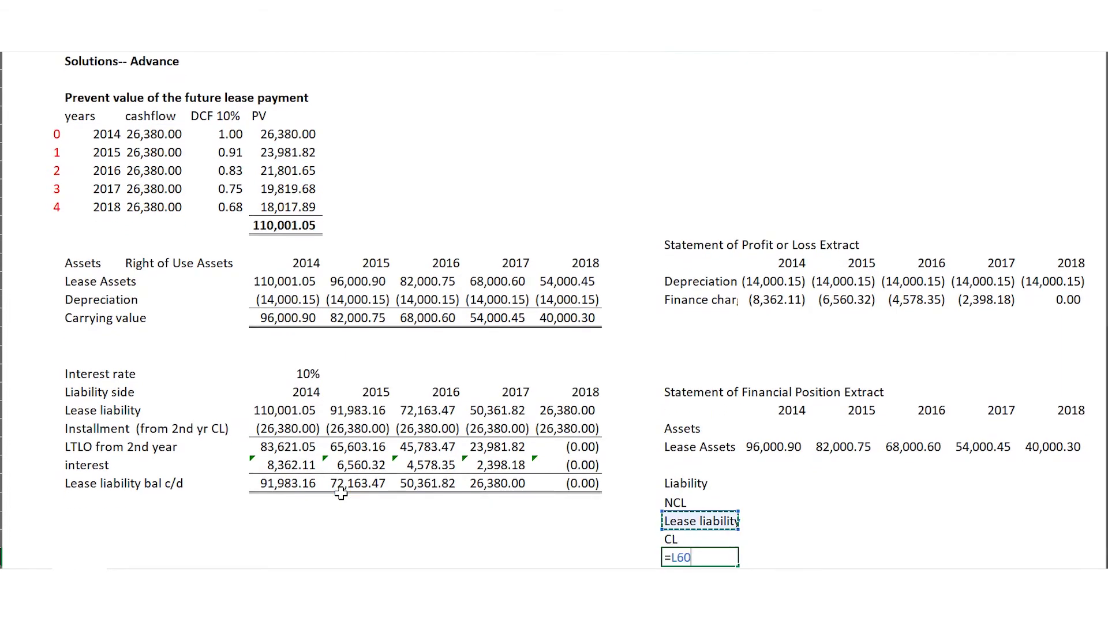
{"action": "key", "text": "Return"}
Link the 2014 NCL lease liability to the 2015 LTLO from 2nd year figure, cell G56.
{"action": "key", "text": "Up"}
{"action": "key", "text": "Up"}
{"action": "key", "text": "Up"}
{"action": "key", "text": "Up"}
{"action": "key", "text": "Down"}
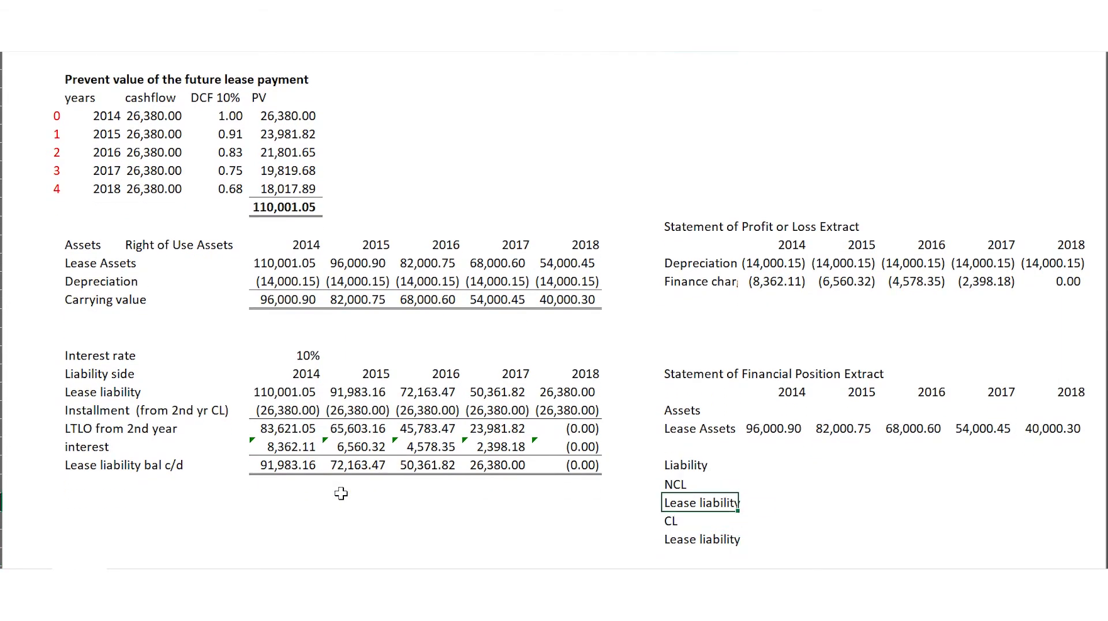
{"action": "key", "text": "Right"}
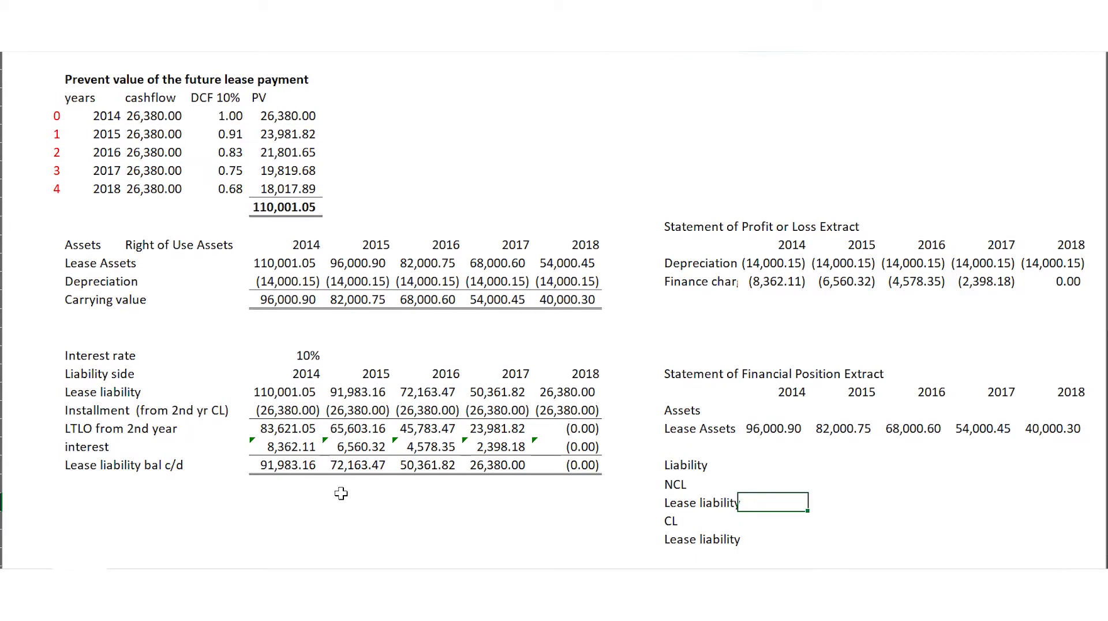
{"action": "type", "text": "="}
{"action": "key", "text": "Left"}
{"action": "key", "text": "Left"}
{"action": "key", "text": "Left"}
{"action": "key", "text": "Left"}
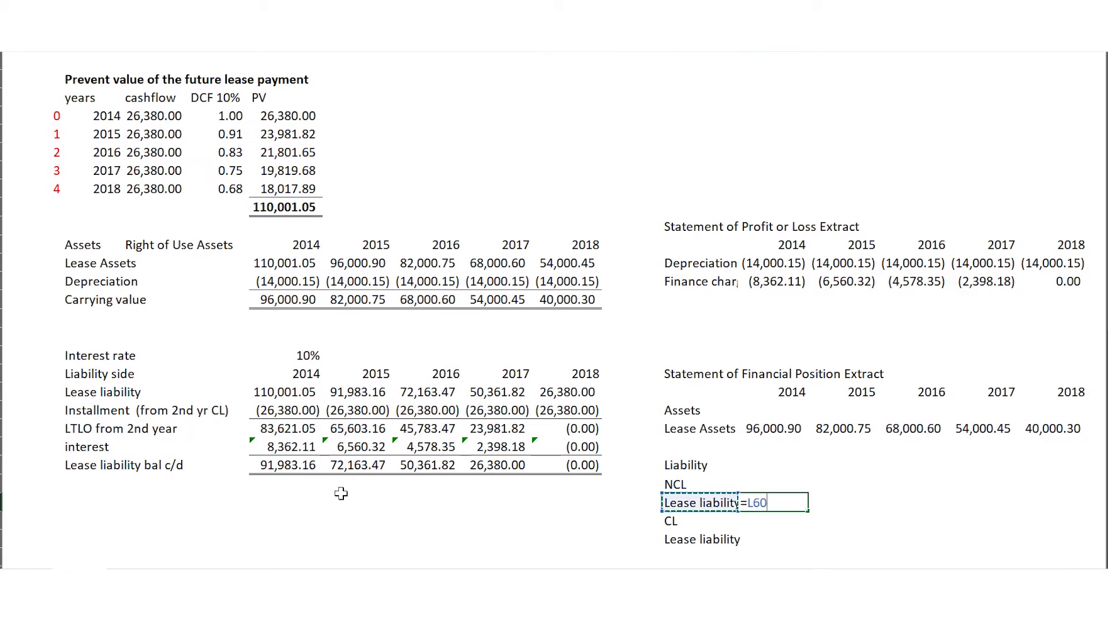
{"action": "key", "text": "Up"}
{"action": "key", "text": "Up"}
{"action": "key", "text": "Left"}
{"action": "key", "text": "Left"}
{"action": "key", "text": "Up"}
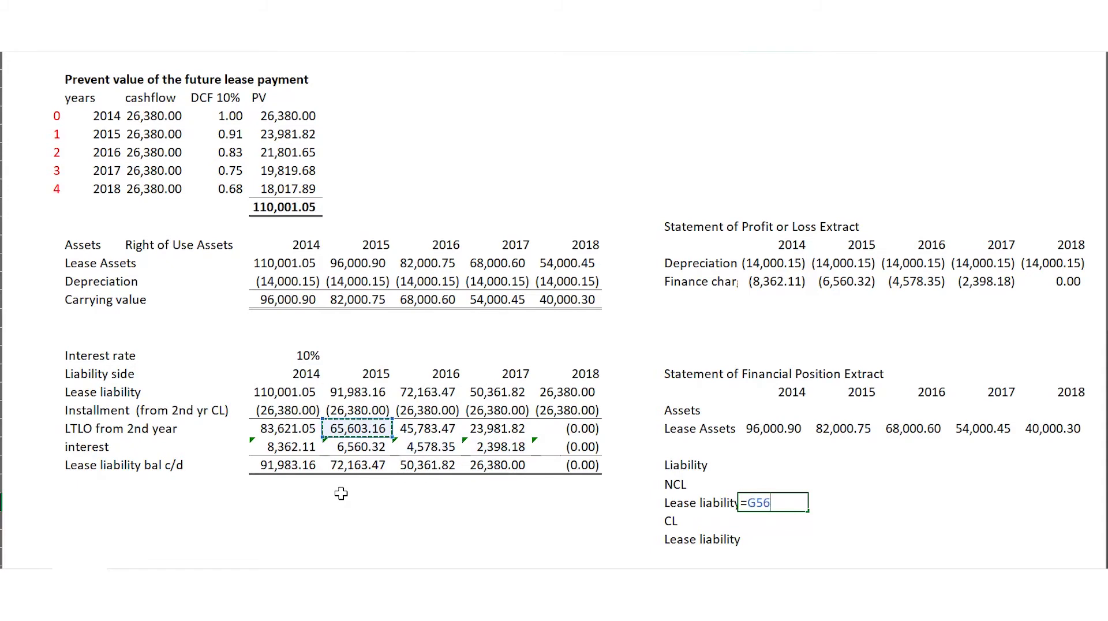
{"action": "key", "text": "ctrl+Return"}
Fill the 2014 NCL lease liability formula across to 2018.
{"action": "key", "text": "shift+Right"}
{"action": "key", "text": "shift+Right"}
{"action": "key", "text": "shift+Right"}
{"action": "key", "text": "shift+Right"}
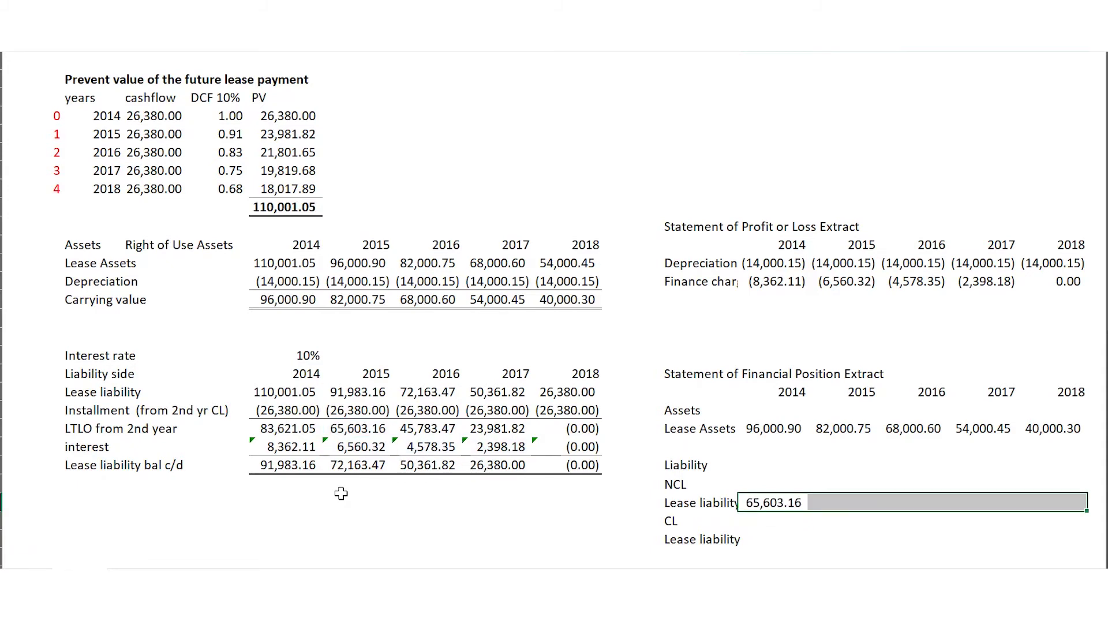
{"action": "key", "text": "ctrl+r"}
Link the 2014 CL lease liability to the 2015 installment in the liability table, cell G55.
{"action": "key", "text": "Down"}
{"action": "key", "text": "Down"}
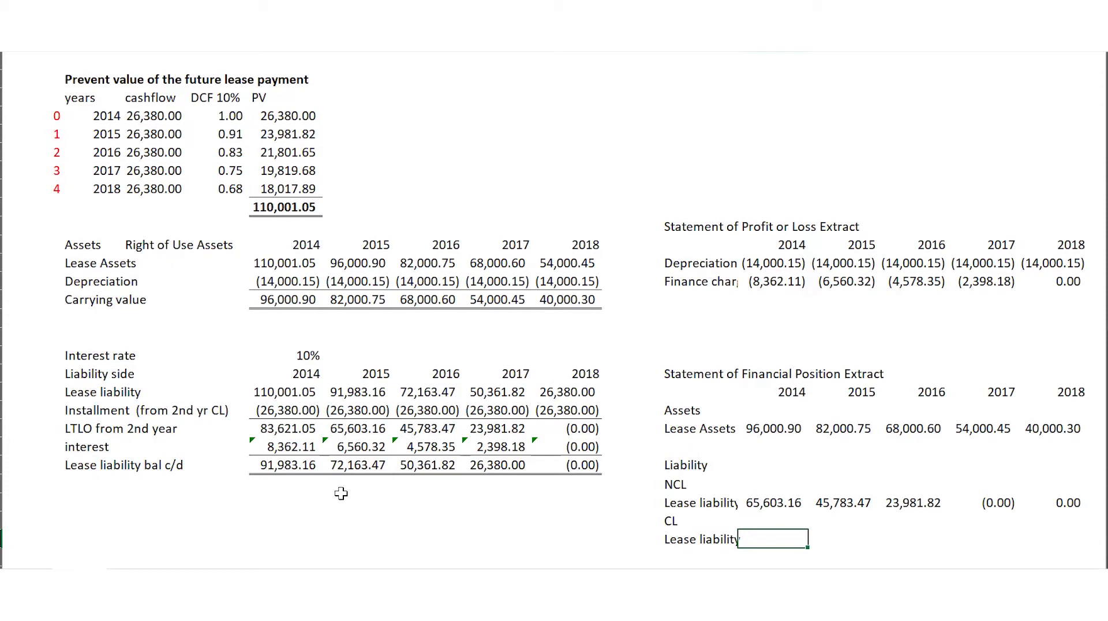
{"action": "type", "text": "="}
{"action": "key", "text": "Left"}
{"action": "key", "text": "Left"}
{"action": "key", "text": "Left"}
{"action": "key", "text": "Left"}
{"action": "key", "text": "Left"}
{"action": "key", "text": "Left"}
{"action": "key", "text": "Up"}
{"action": "key", "text": "Up"}
{"action": "key", "text": "Up"}
{"action": "key", "text": "Up"}
{"action": "key", "text": "Up"}
{"action": "key", "text": "Up"}
{"action": "key", "text": "Up"}
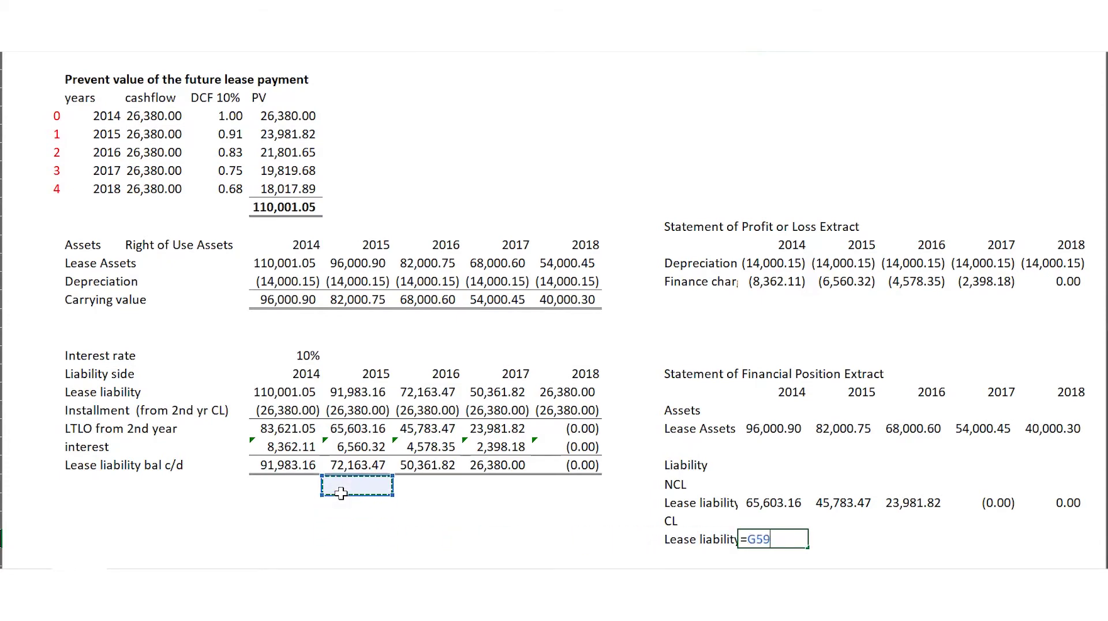
{"action": "key", "text": "ctrl+Return"}
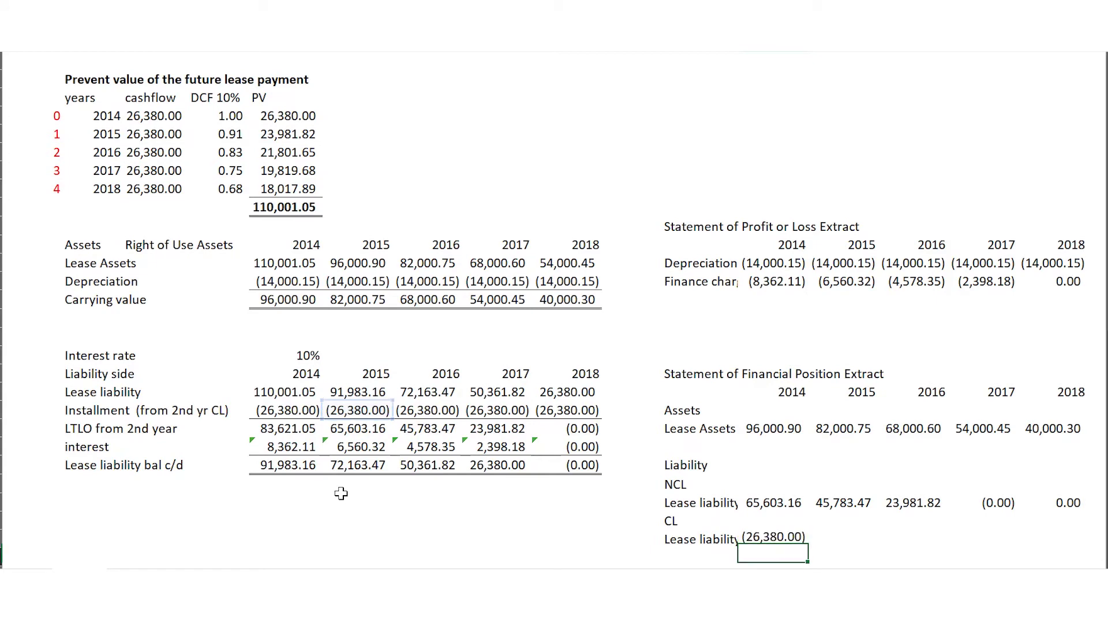
Put a minus sign before G55 in the 2014 CL lease liability formula so the liability shows as positive.
{"action": "key", "text": "shift+Right"}
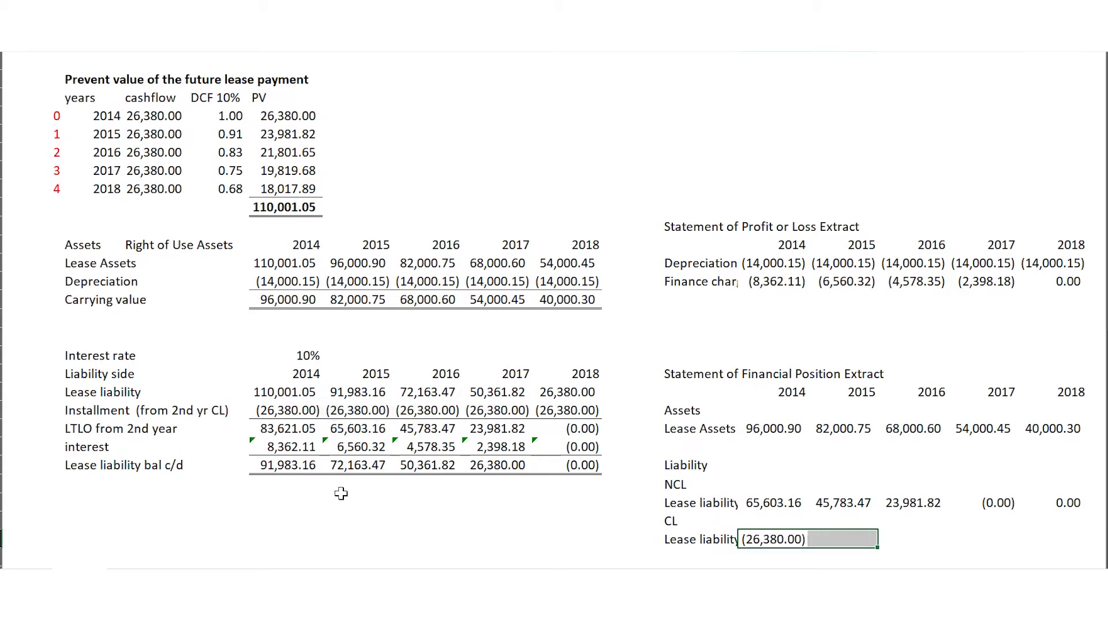
{"action": "key", "text": "shift+Left"}
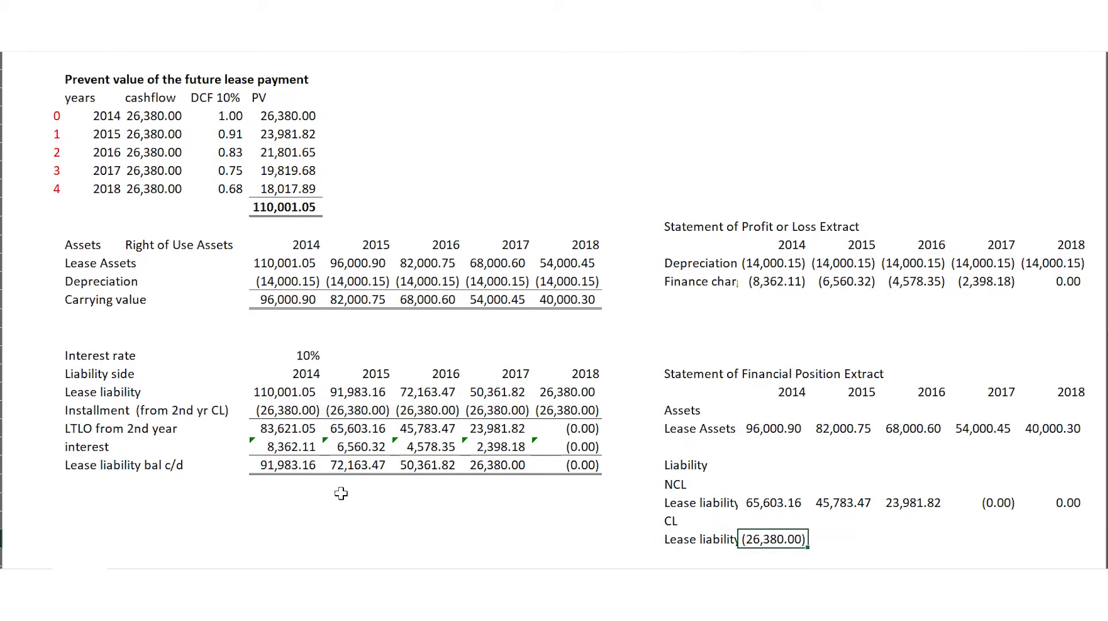
{"action": "key", "text": "F2"}
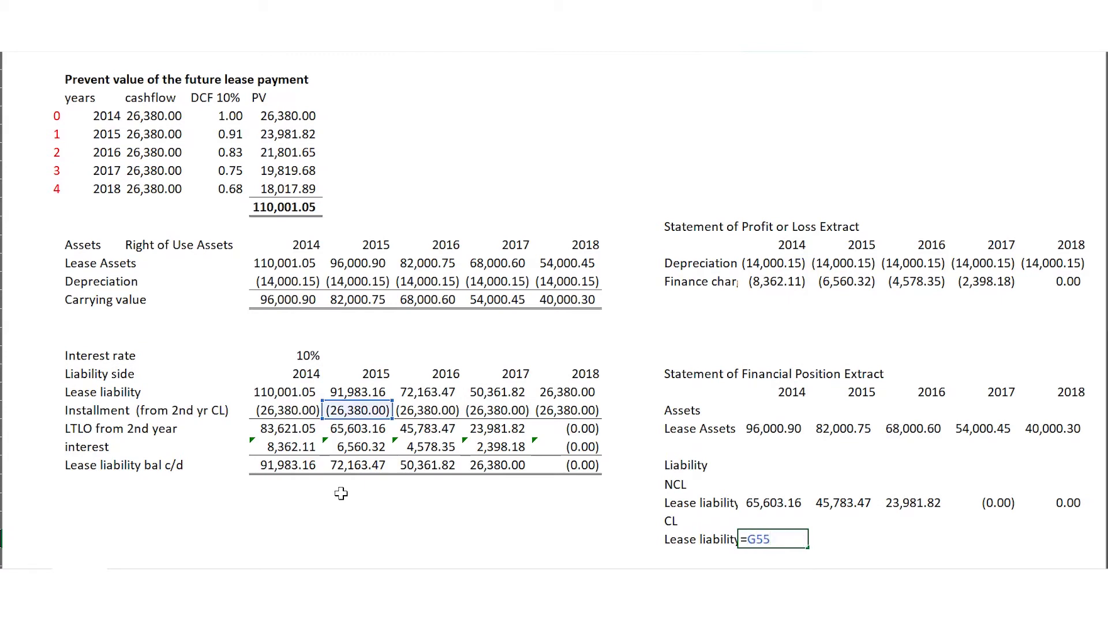
{"action": "key", "text": "Return"}
Fill the 2014 CL lease liability formula across to 2018.
{"action": "key", "text": "Up"}
{"action": "key", "text": "shift+Right"}
{"action": "key", "text": "shift+Right"}
{"action": "key", "text": "shift+Right"}
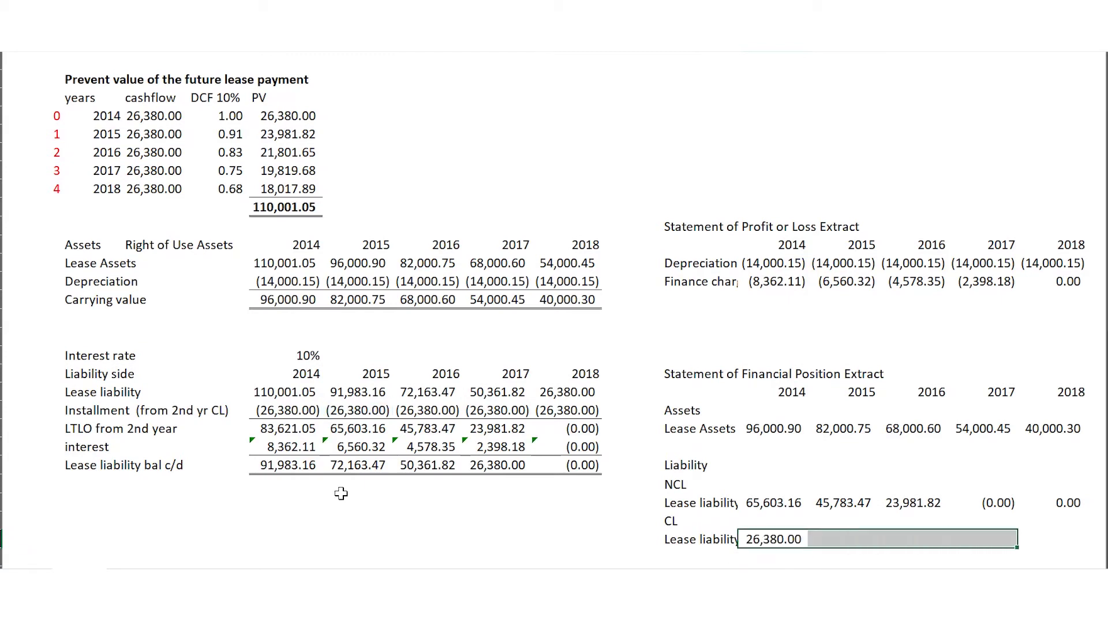
{"action": "key", "text": "shift+Right"}
{"action": "key", "text": "ctrl+r"}
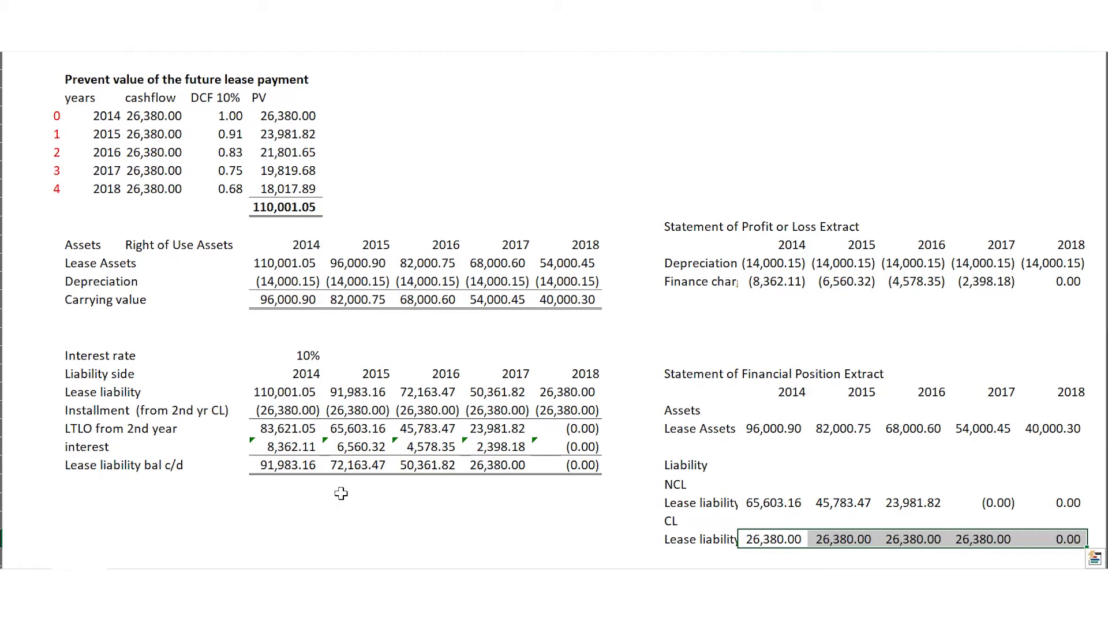
Widen the row label column of the two statement extracts so labels such as "Finance charge" fit in full.
{"action": "key", "text": "Down"}
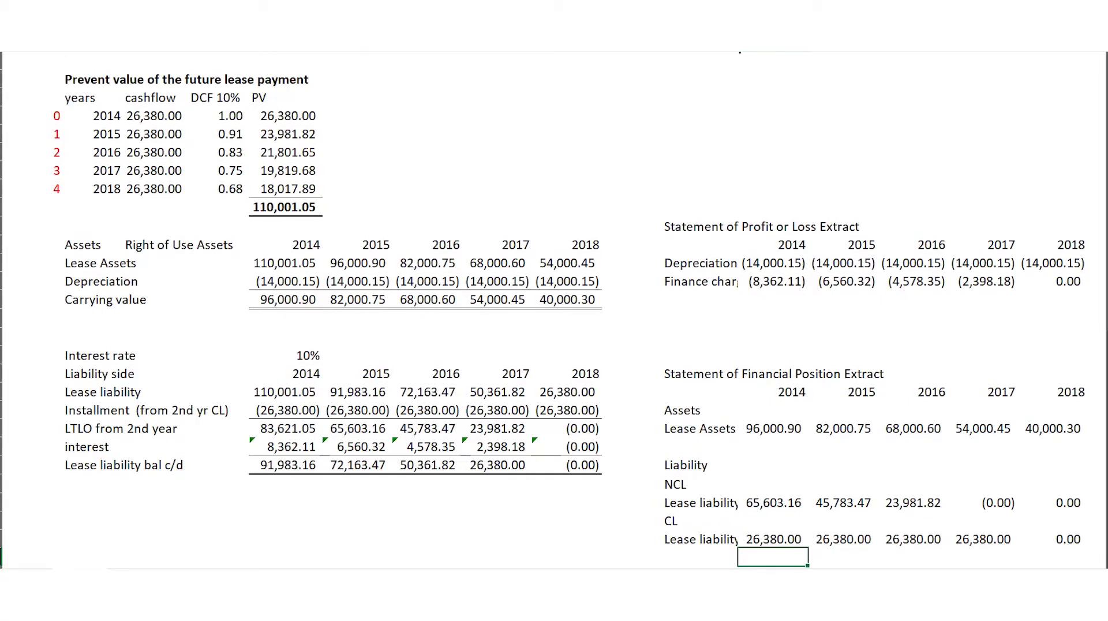
{"action": "left_click_drag", "start_coordinate": [739, 47], "coordinate": [752, 46]}
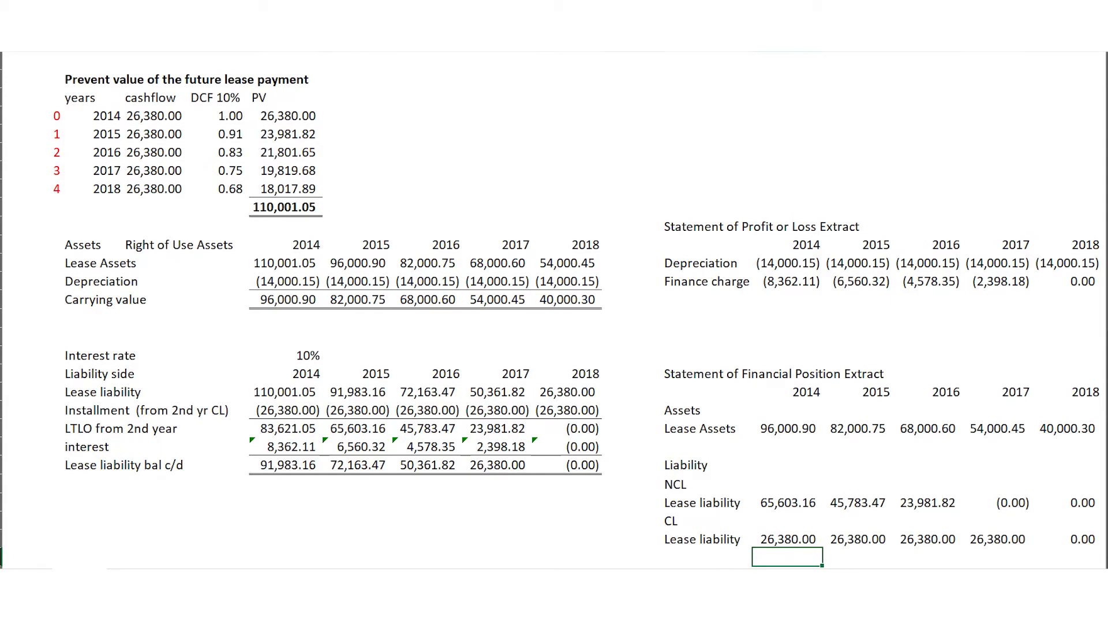
Enter the section title "Solution -- Arrears" in the label column below the liability table.
{"action": "key", "text": "Left"}
{"action": "key", "text": "Left"}
{"action": "key", "text": "Left"}
{"action": "key", "text": "Left"}
{"action": "key", "text": "Left"}
{"action": "key", "text": "Left"}
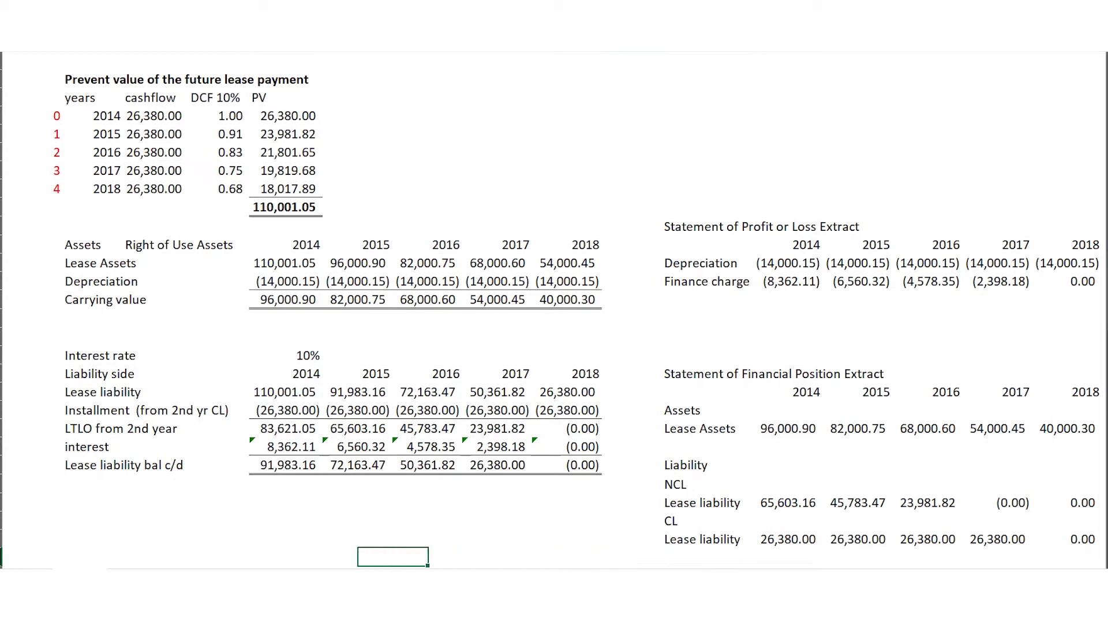
{"action": "key", "text": "Left"}
{"action": "key", "text": "Left"}
{"action": "key", "text": "Left"}
{"action": "key", "text": "Left"}
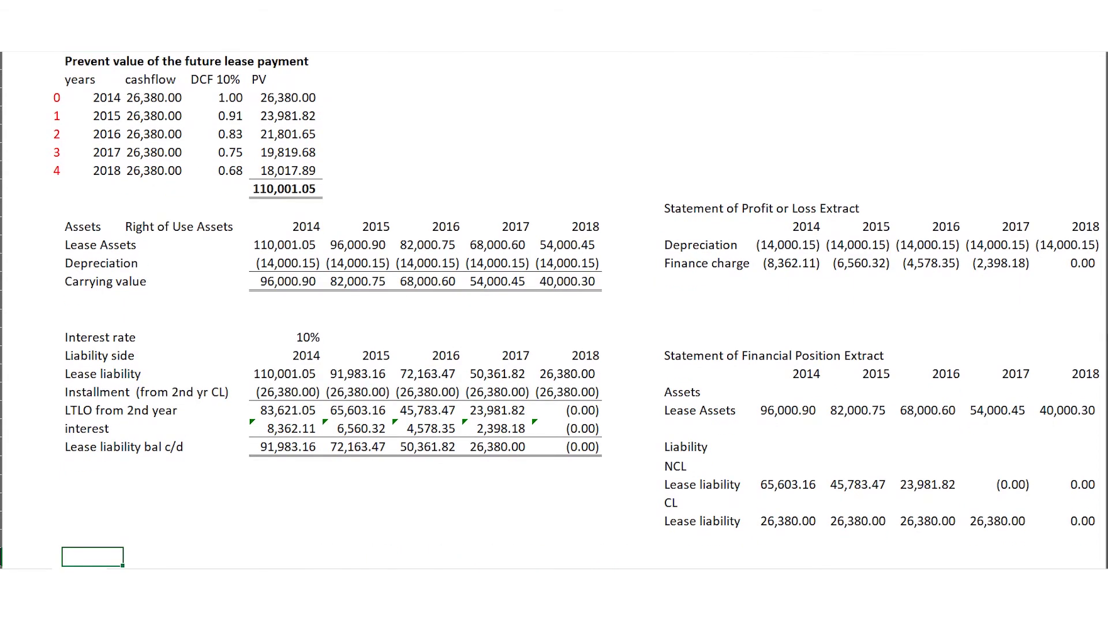
{"action": "key", "text": "Down"}
{"action": "key", "text": "Down"}
{"action": "type", "text": "Solutio"}
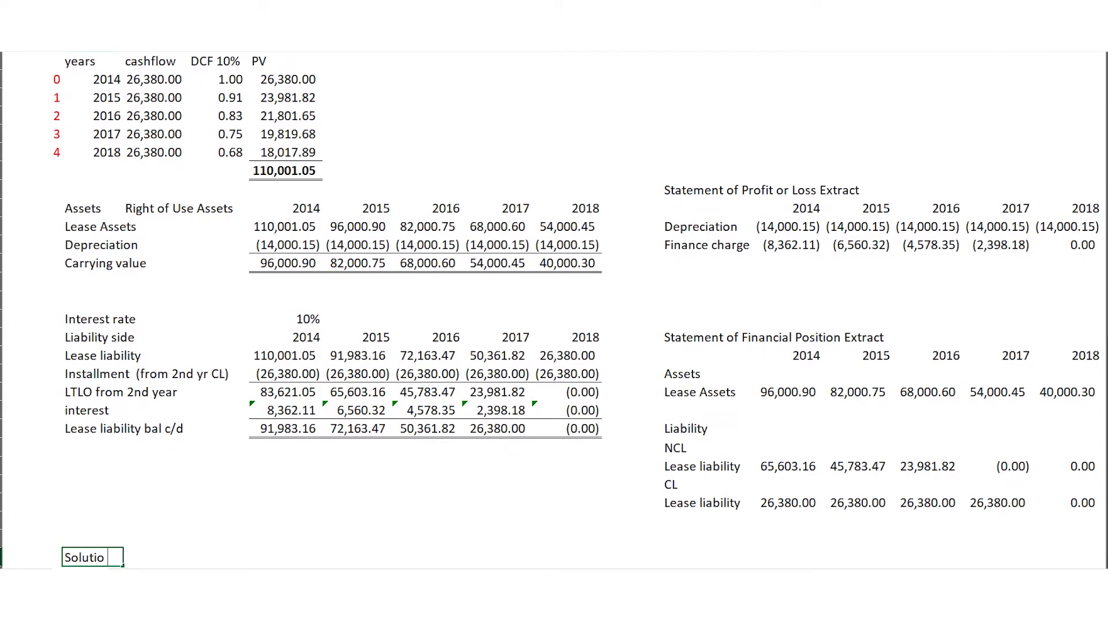
{"action": "type", "text": "n ---"}
{"action": "key", "text": "BackSpace"}
{"action": "type", "text": "Arrears"}
{"action": "key", "text": "Return"}
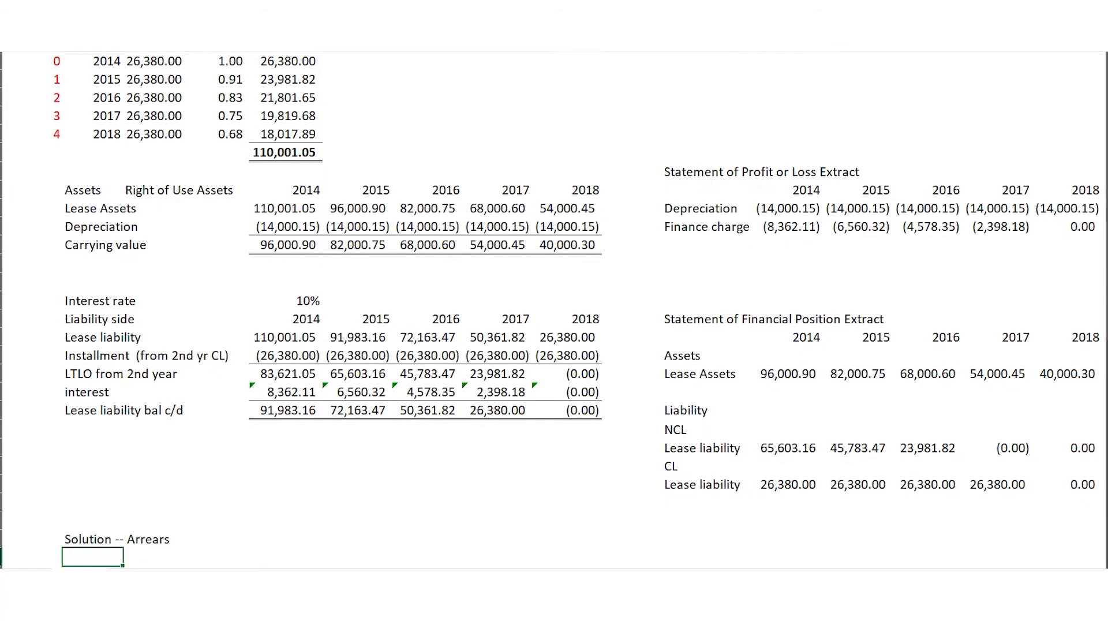
Add the heading "Prevent value of the Future Lease Payment" two rows under the Arrears title.
{"action": "key", "text": "Return"}
{"action": "type", "text": "P"}
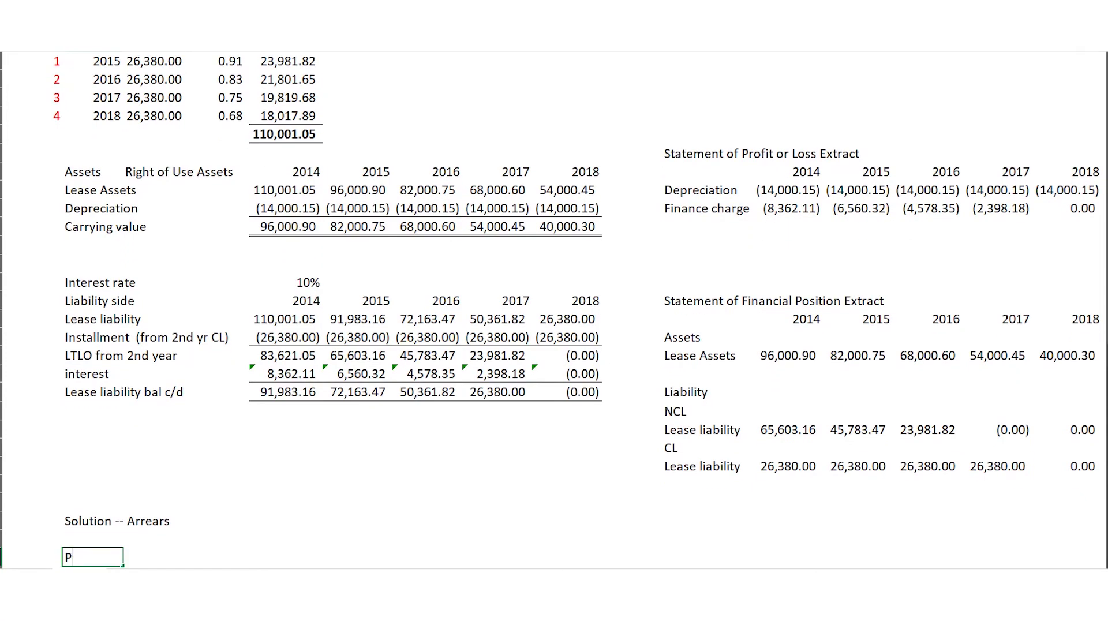
{"action": "type", "text": "revent value of the "}
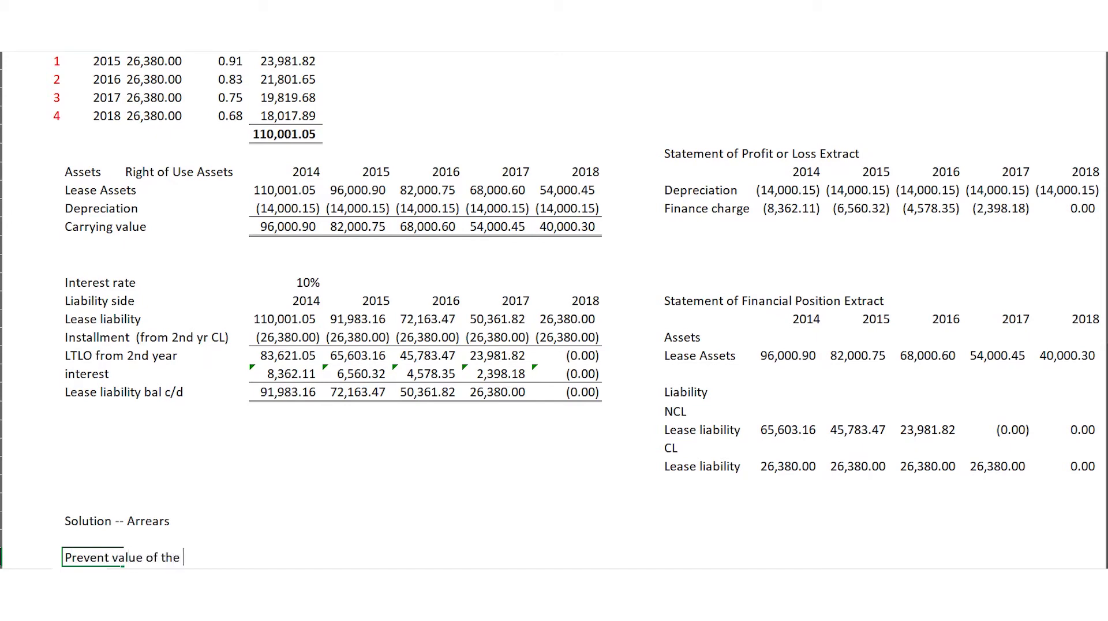
{"action": "type", "text": "Future Lease Payment"}
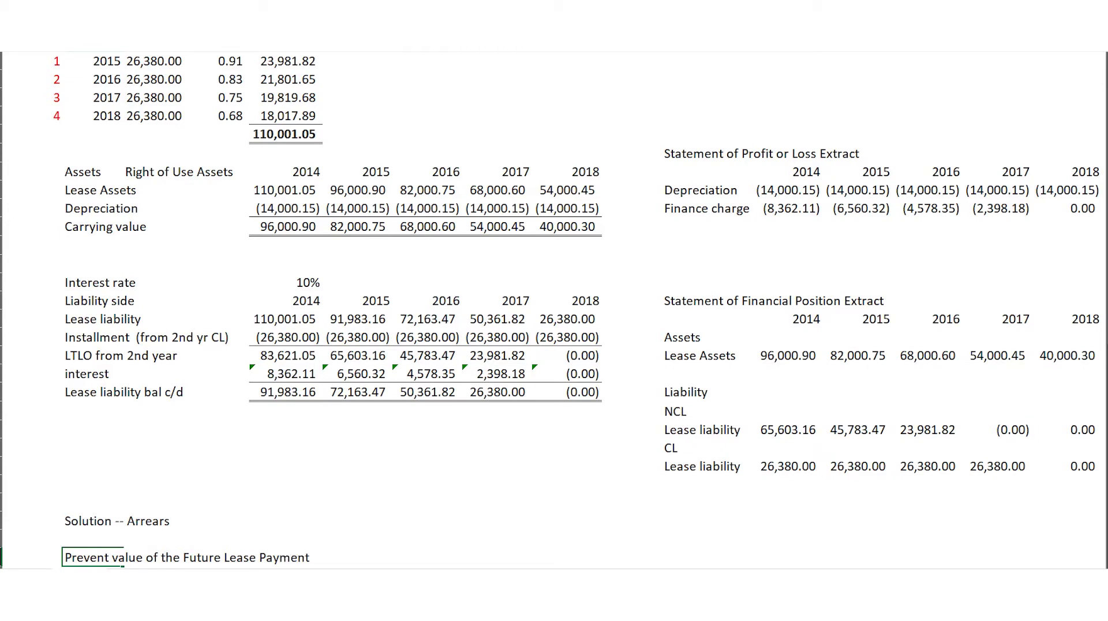
{"action": "key", "text": "Return"}
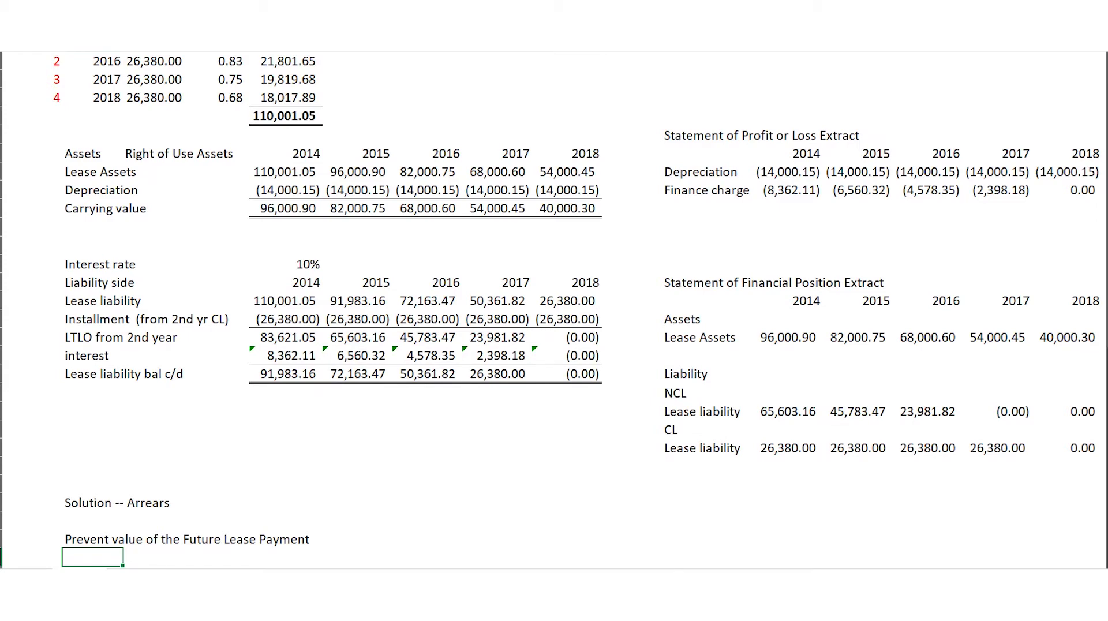
Start the year list under the arrears heading with 2014 and the formula =D68+1 in the cell below it.
{"action": "left_click", "coordinate": [156, 557]}
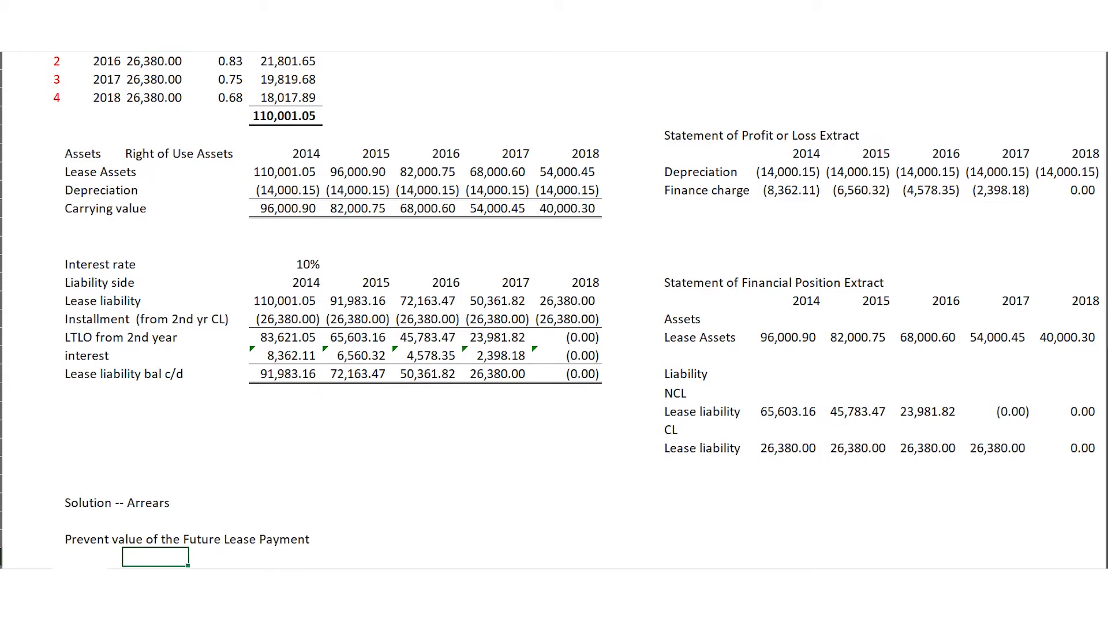
{"action": "type", "text": "2014"}
{"action": "key", "text": "Return"}
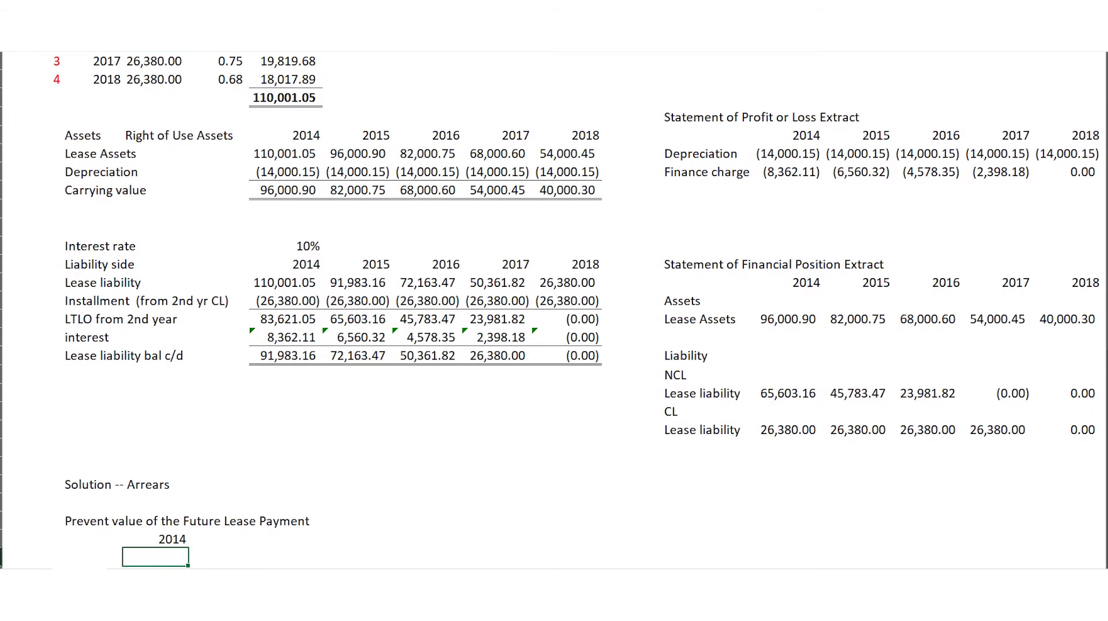
{"action": "type", "text": "="}
{"action": "key", "text": "Up"}
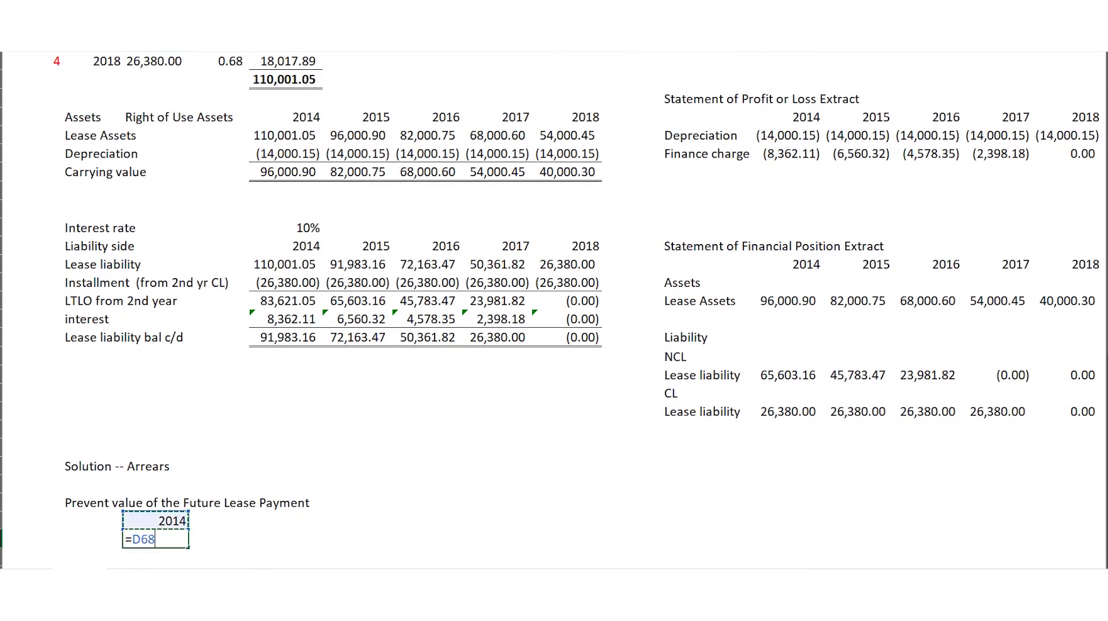
{"action": "type", "text": "+1"}
{"action": "key", "text": "Return"}
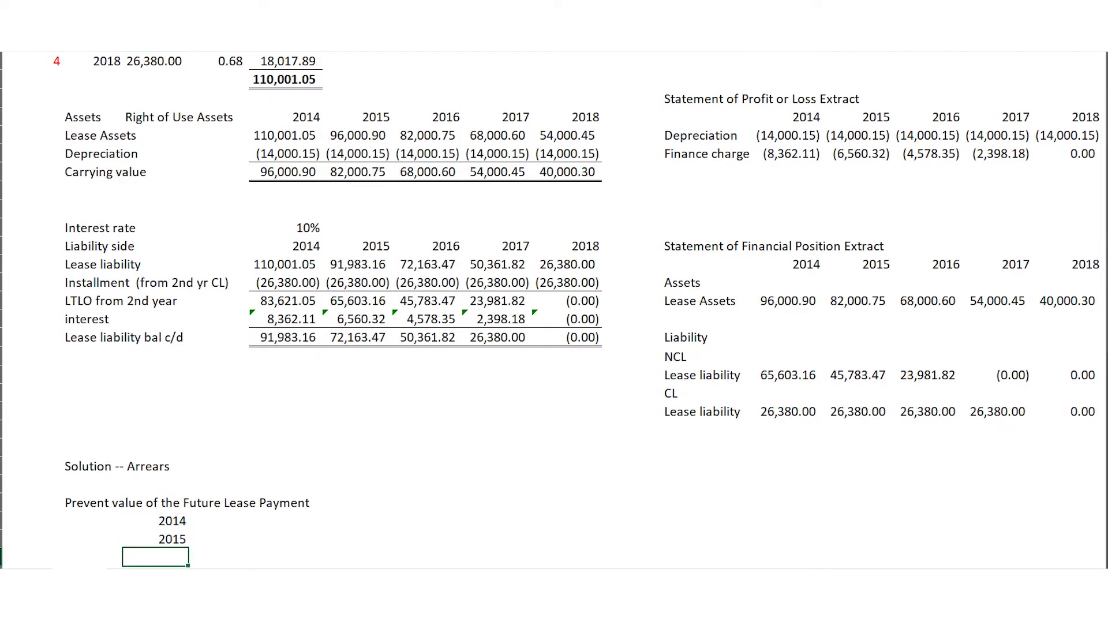
Fill the year formula below 2014 down the arrears year list through 2018.
{"action": "key", "text": "Up"}
{"action": "key", "text": "shift+Down"}
{"action": "key", "text": "shift+Down"}
{"action": "key", "text": "shift+Down"}
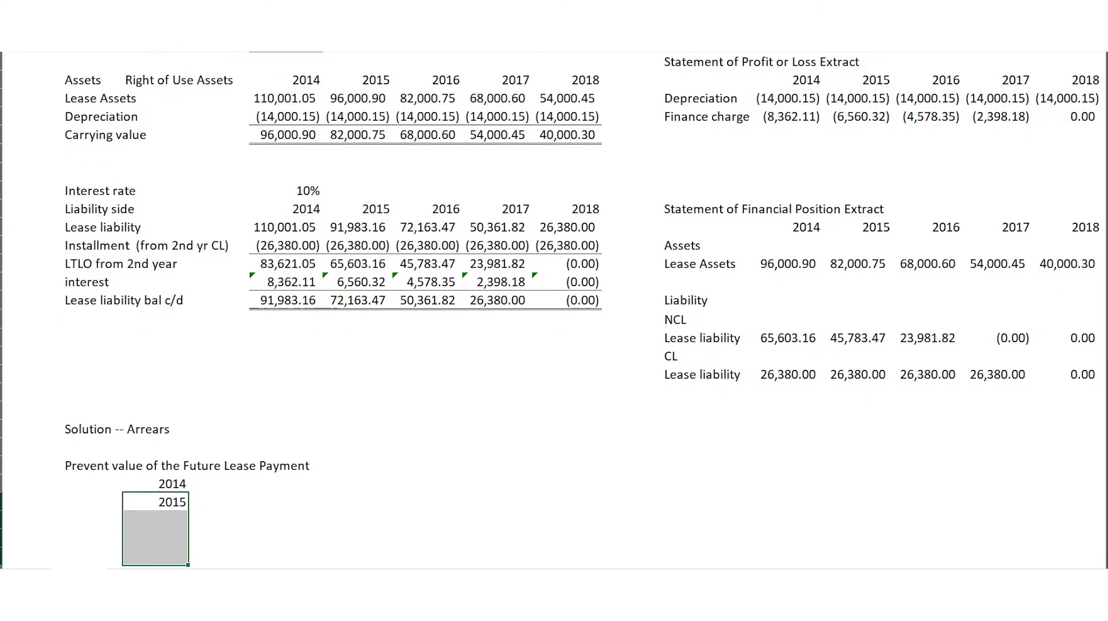
{"action": "key", "text": "ctrl+e"}
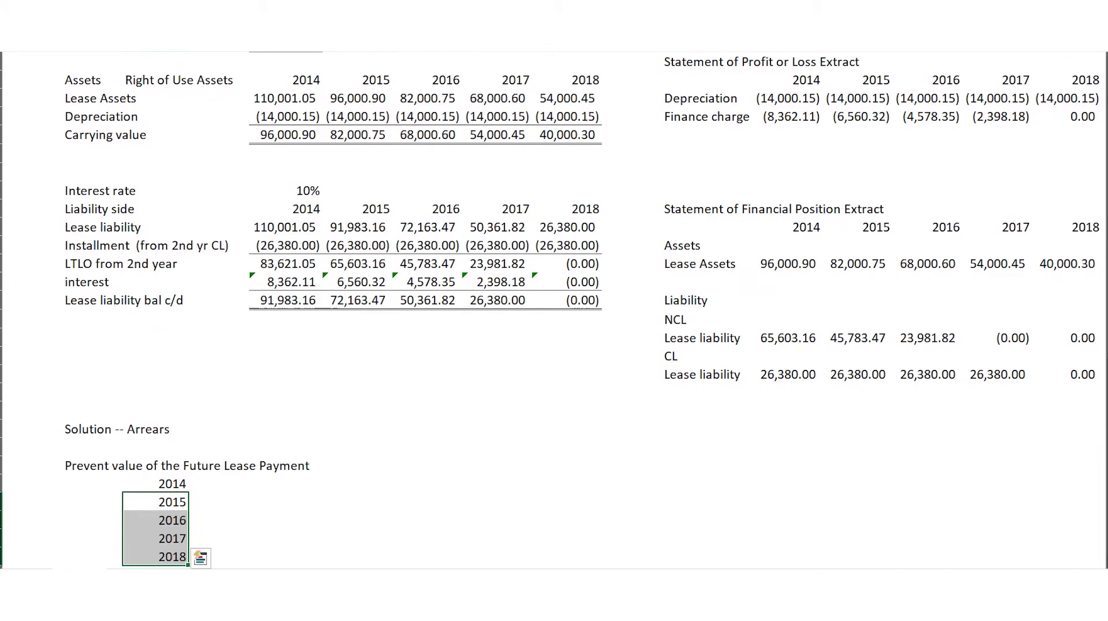
{"action": "key", "text": "Down"}
{"action": "key", "text": "ctrl+c"}
{"action": "key", "text": "Down"}
{"action": "key", "text": "Up"}
{"action": "key", "text": "Up"}
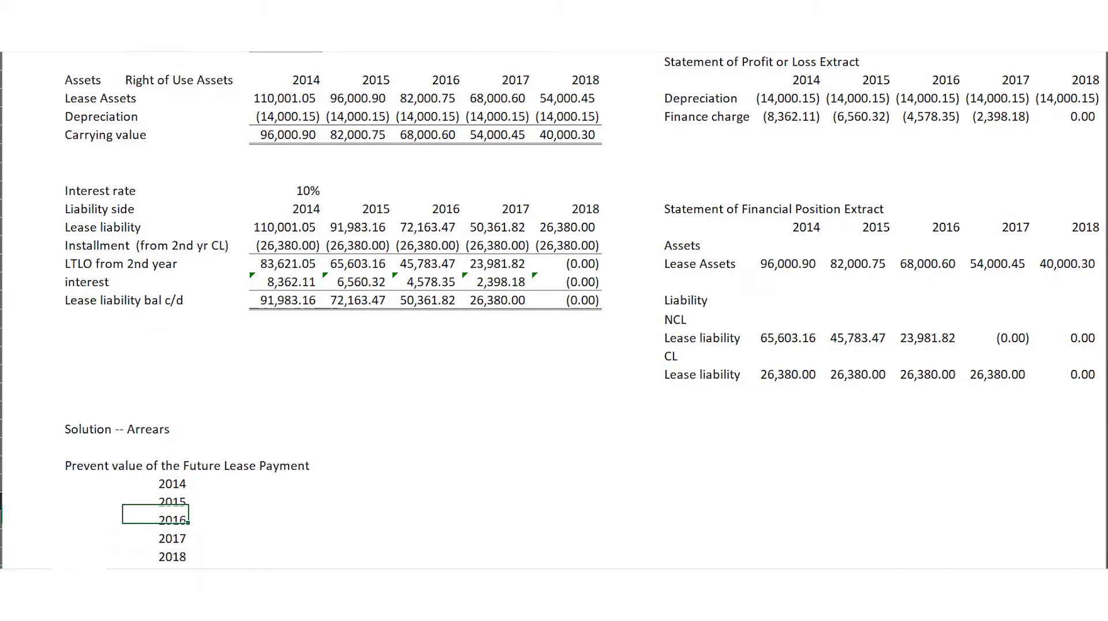
{"action": "key", "text": "Up"}
{"action": "key", "text": "Up"}
{"action": "key", "text": "Escape"}
Shift the arrears year list down one row and enter the heading "Years" above 2014.
{"action": "key", "text": "Left"}
{"action": "key", "text": "Right"}
{"action": "key", "text": "Right"}
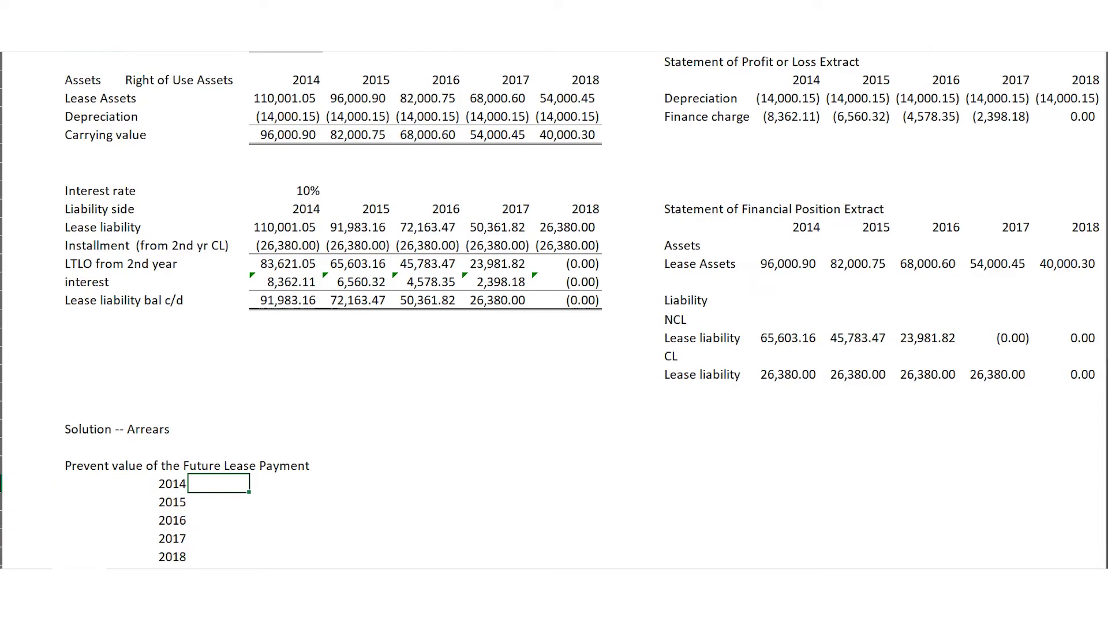
{"action": "key", "text": "Left"}
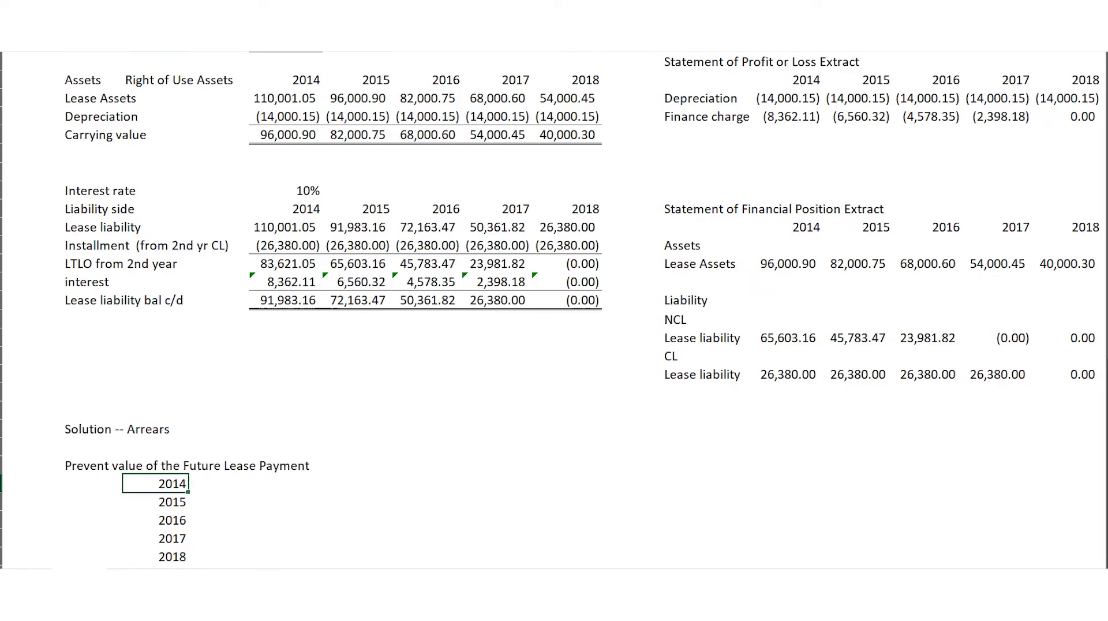
{"action": "key", "text": "ctrl+shift+plus"}
{"action": "type", "text": "Years"}
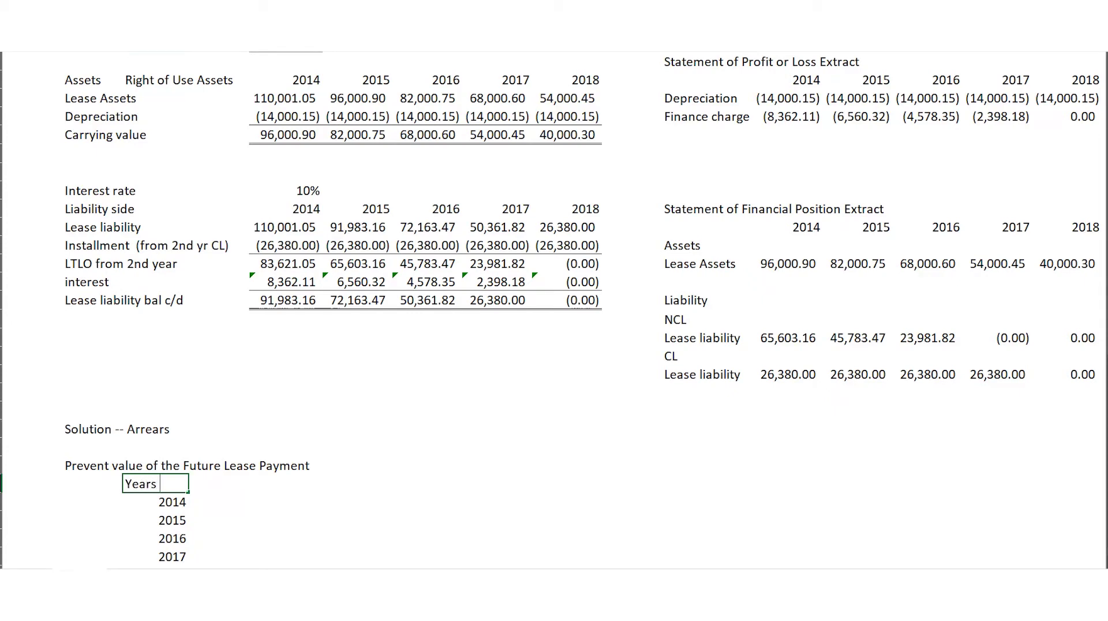
{"action": "key", "text": "Tab"}
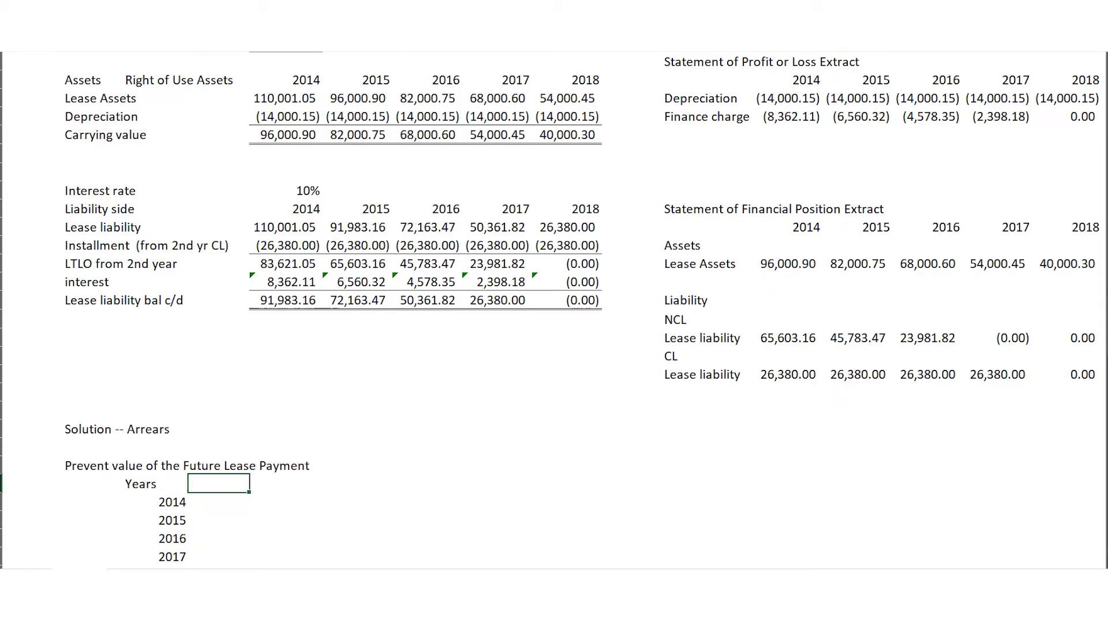
Add the column headings "Cash flow", "DCF 10%" and "PV" beside the Years heading.
{"action": "type", "text": "Cash flow"}
{"action": "key", "text": "Tab"}
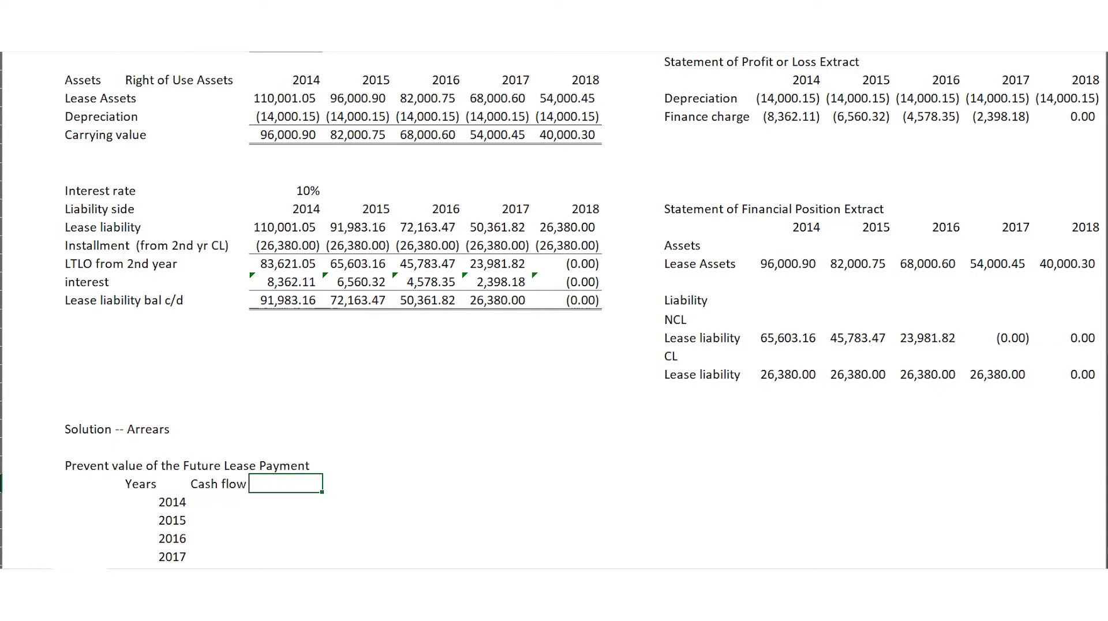
{"action": "type", "text": "DCF 10%"}
{"action": "key", "text": "Tab"}
{"action": "type", "text": "P"}
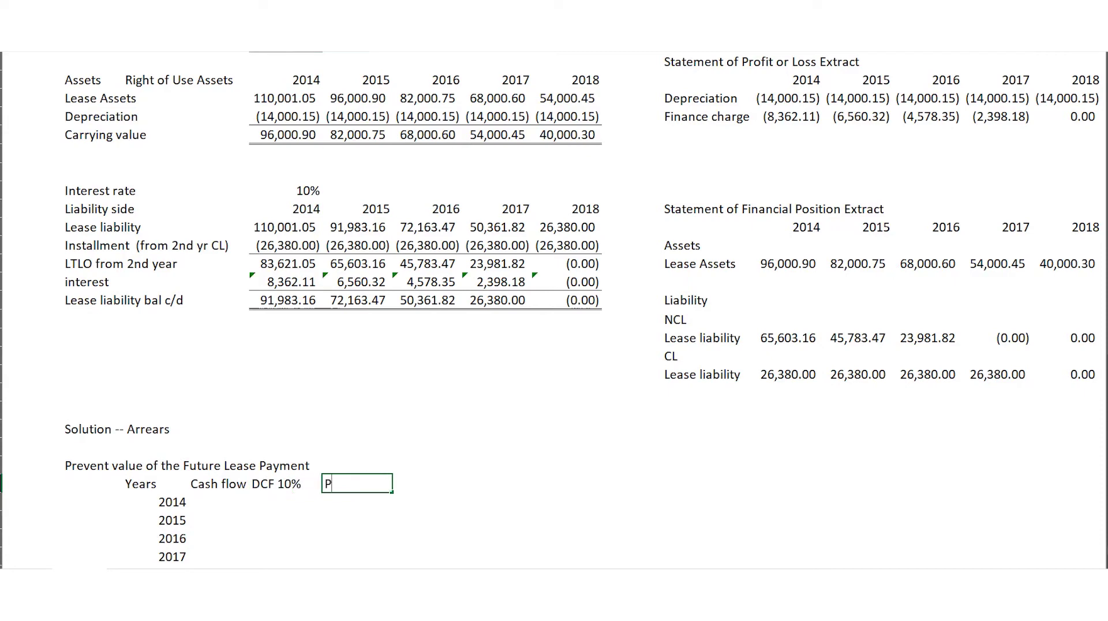
{"action": "type", "text": "V"}
{"action": "key", "text": "Return"}
Number the periods in the column before the years, with 1 for 2014 and =C69+1 for 2015.
{"action": "key", "text": "Left"}
{"action": "key", "text": "Left"}
{"action": "key", "text": "Left"}
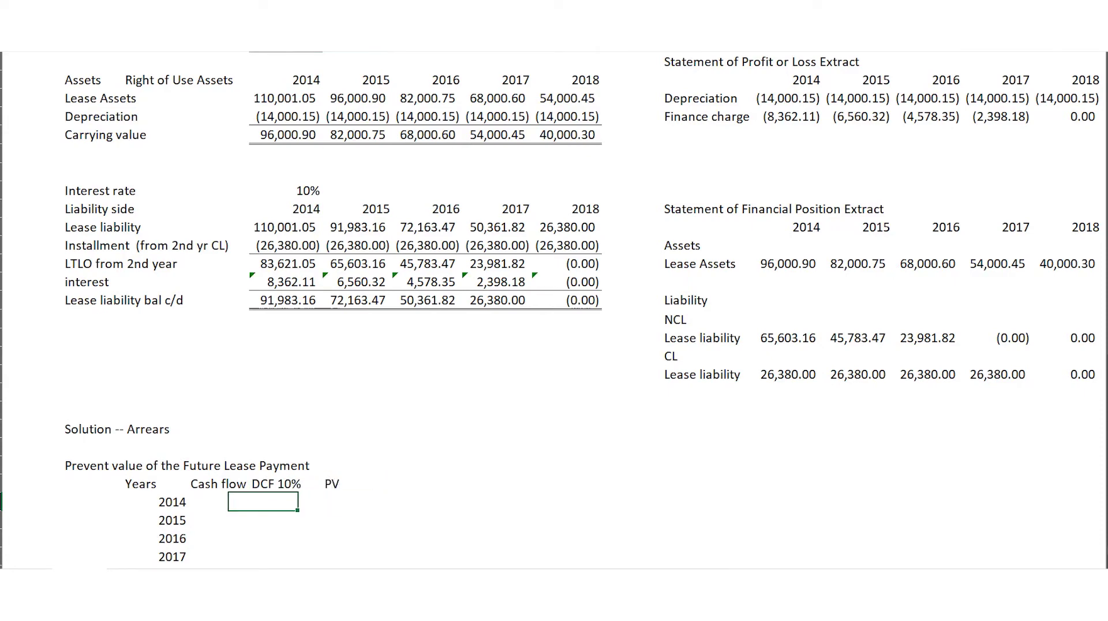
{"action": "key", "text": "Left"}
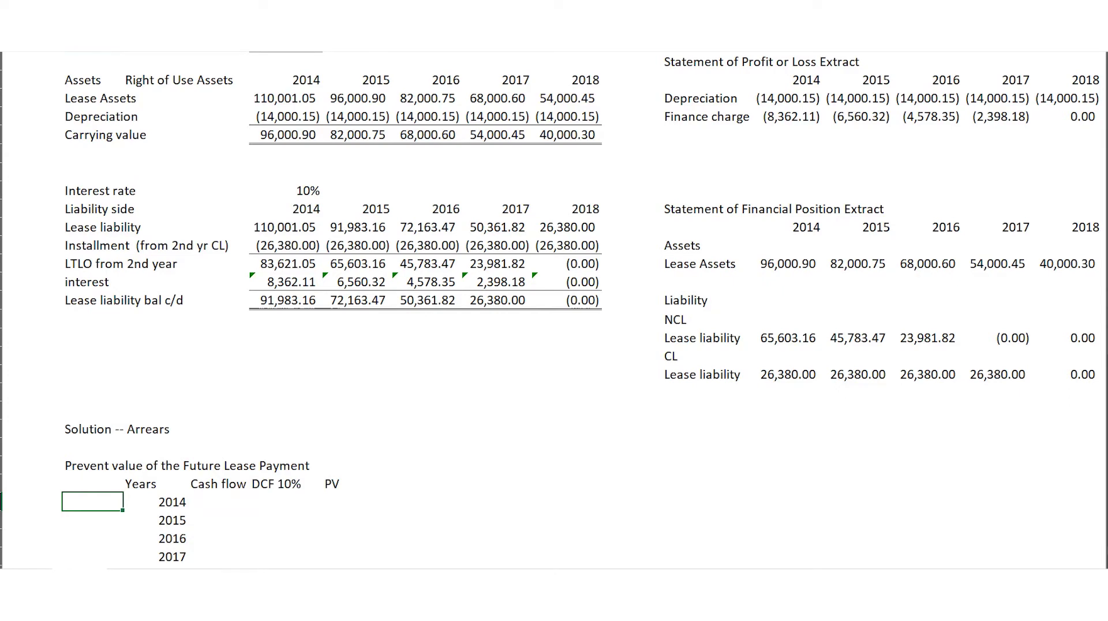
{"action": "type", "text": "1"}
{"action": "key", "text": "Return"}
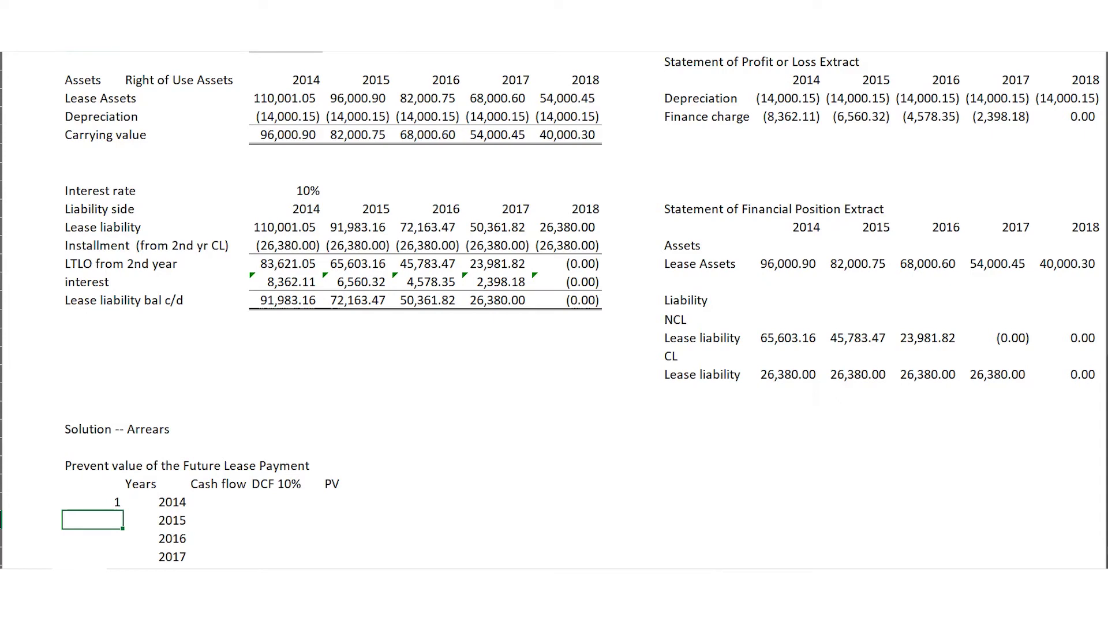
{"action": "type", "text": "="}
{"action": "key", "text": "Up"}
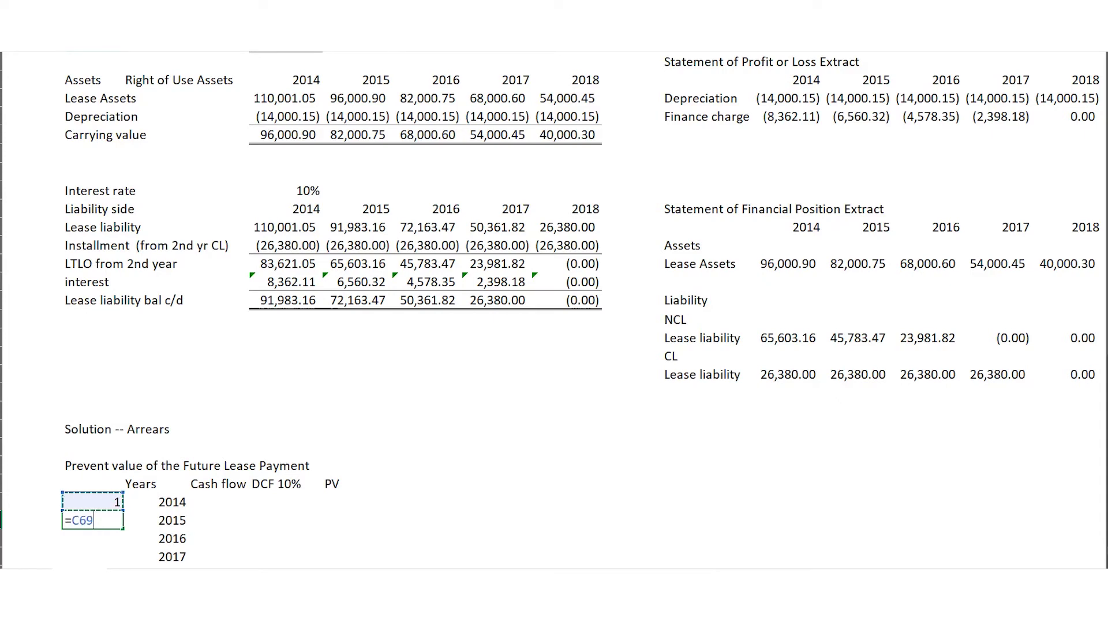
{"action": "type", "text": "+1"}
{"action": "key", "text": "Return"}
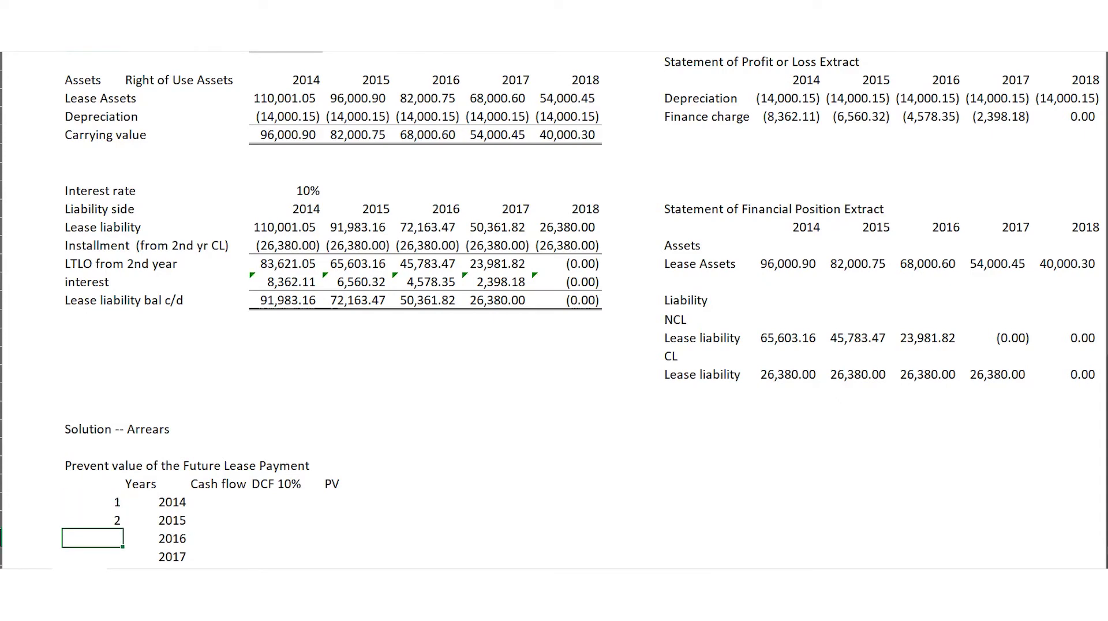
Fill the period number formula from 2015 down through 2018.
{"action": "key", "text": "Up"}
{"action": "key", "text": "shift+Down"}
{"action": "key", "text": "shift+Down"}
{"action": "key", "text": "shift+Down"}
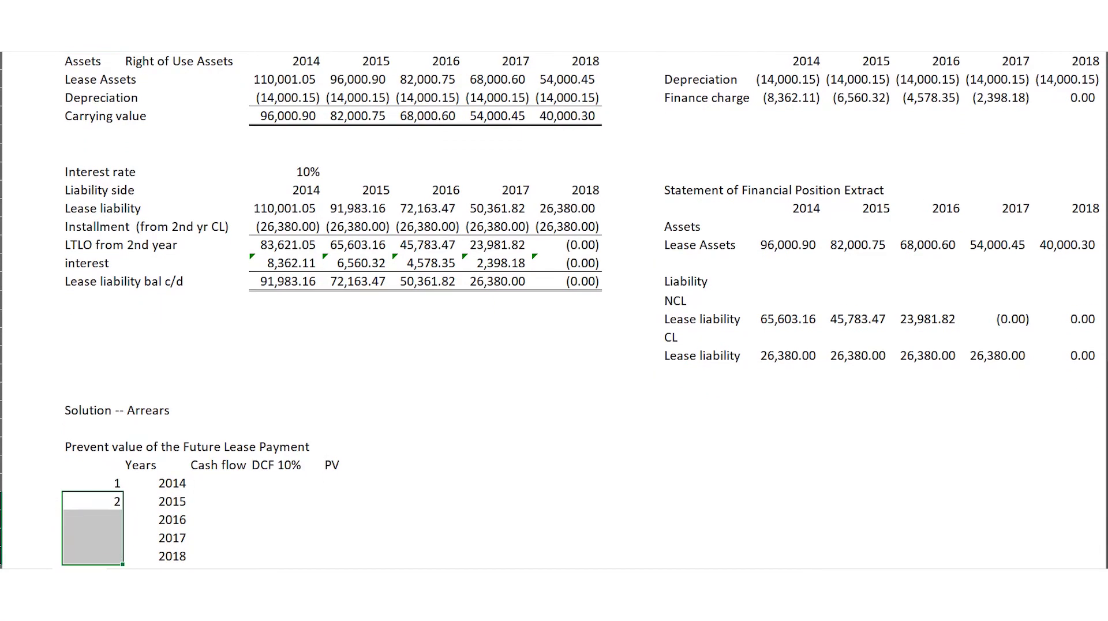
{"action": "key", "text": "ctrl+d"}
Link the 2014 arrears cash flow to a 26,380.00 payment in the advance-payment present value table above.
{"action": "key", "text": "Right"}
{"action": "key", "text": "Right"}
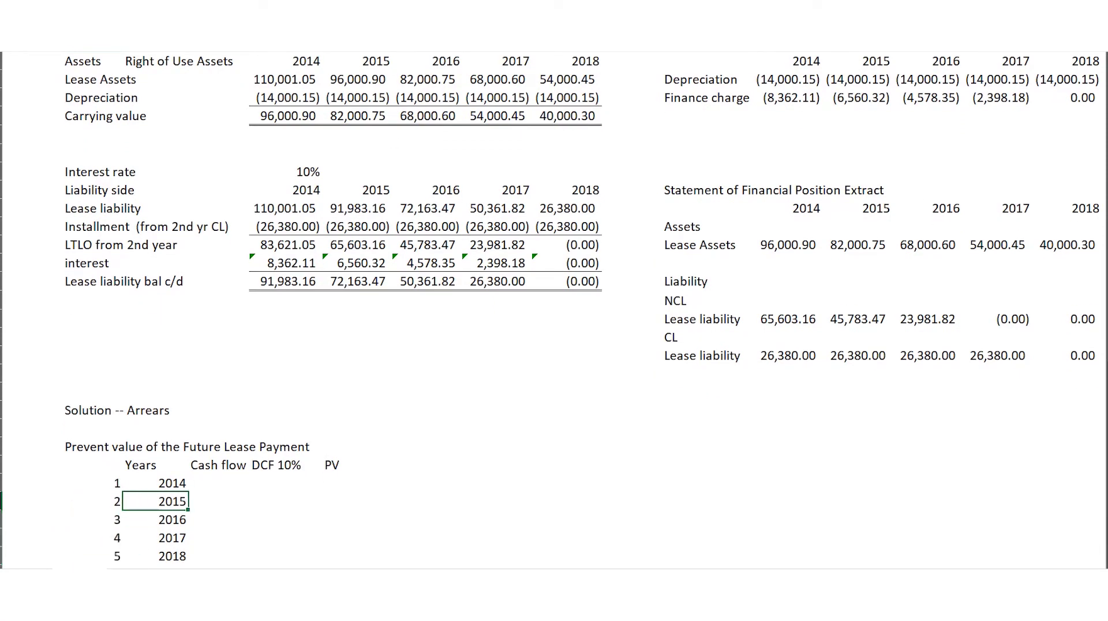
{"action": "key", "text": "Up"}
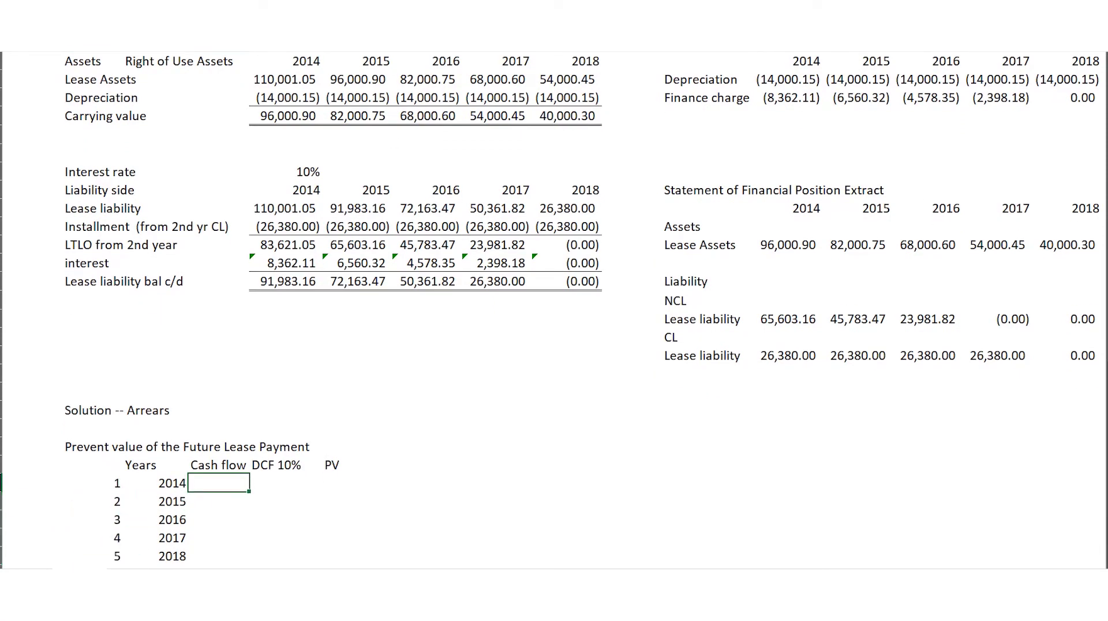
{"action": "type", "text": "="}
{"action": "key", "text": "Up"}
{"action": "key", "text": "Up"}
{"action": "key", "text": "Up"}
{"action": "key", "text": "Up"}
{"action": "key", "text": "Up"}
{"action": "key", "text": "Up"}
{"action": "key", "text": "Up"}
{"action": "key", "text": "Up"}
{"action": "key", "text": "Up"}
{"action": "key", "text": "Up"}
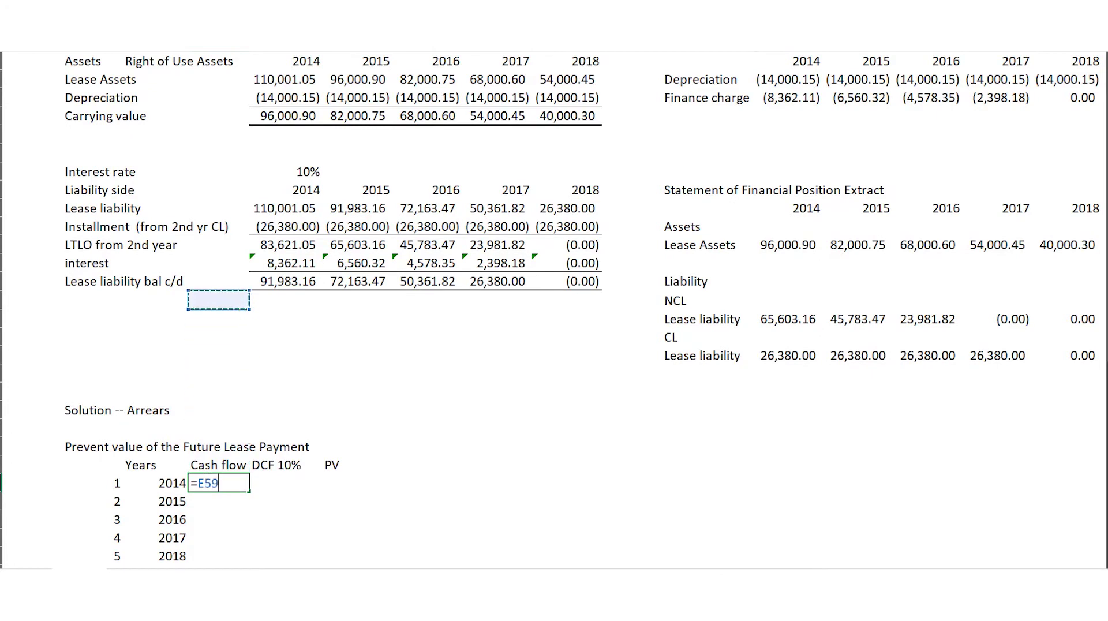
{"action": "key", "text": "Up"}
{"action": "key", "text": "Up"}
{"action": "key", "text": "Up"}
{"action": "key", "text": "Up"}
{"action": "key", "text": "Up"}
{"action": "key", "text": "Up"}
{"action": "key", "text": "Up"}
{"action": "key", "text": "Up"}
{"action": "key", "text": "Up"}
{"action": "key", "text": "Up"}
{"action": "key", "text": "Up"}
{"action": "key", "text": "Up"}
{"action": "key", "text": "Up"}
{"action": "key", "text": "Up"}
{"action": "key", "text": "Up"}
{"action": "key", "text": "Up"}
{"action": "key", "text": "Up"}
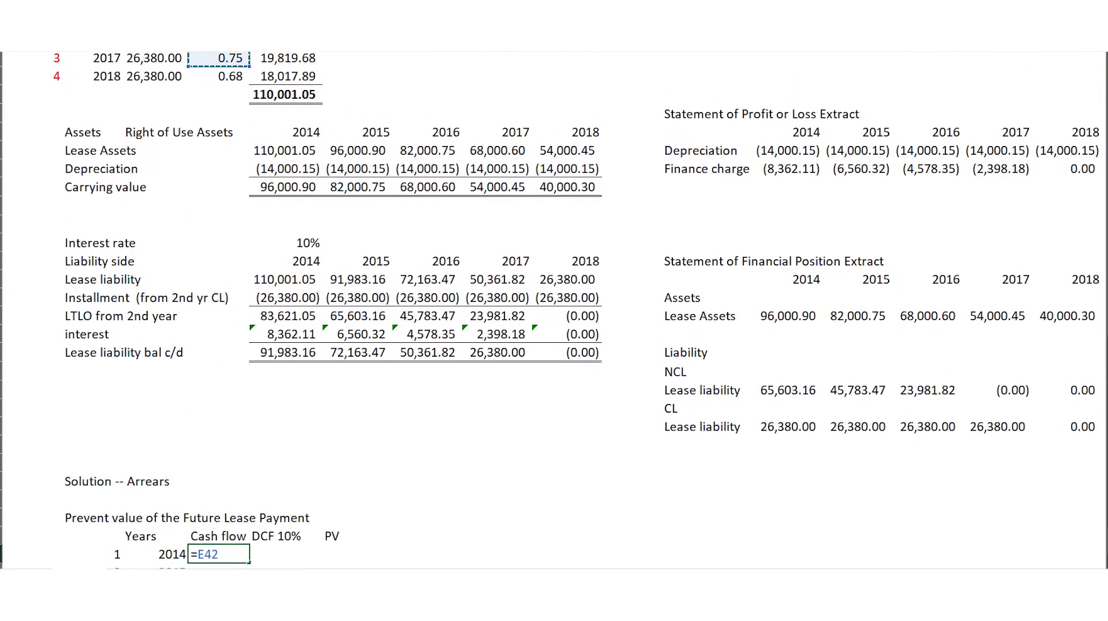
{"action": "key", "text": "Left"}
{"action": "key", "text": "Return"}
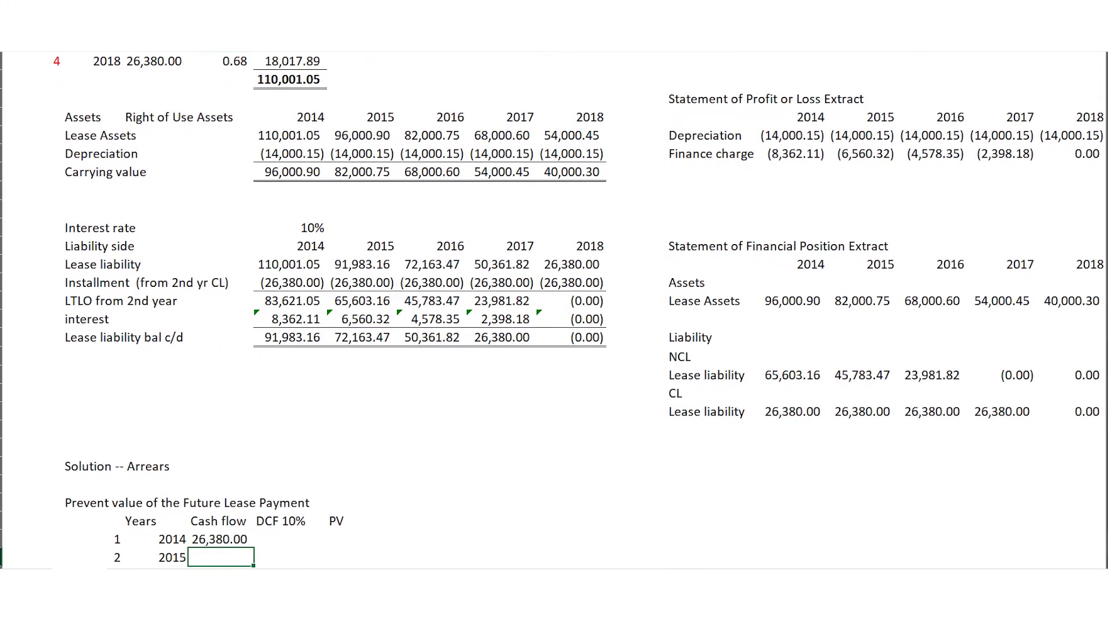
Try to fill the 2014 cash flow link down through 2018.
{"action": "key", "text": "Down"}
{"action": "key", "text": "Up"}
{"action": "key", "text": "Up"}
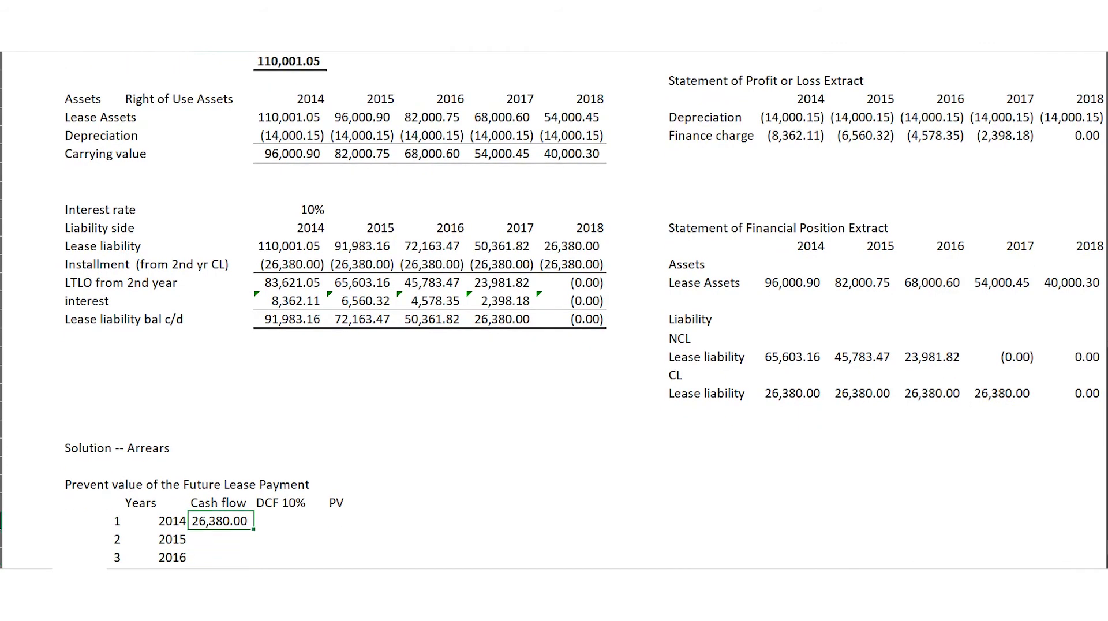
{"action": "key", "text": "shift+Down"}
{"action": "key", "text": "shift+Down"}
{"action": "key", "text": "shift+Down"}
{"action": "key", "text": "shift+Down"}
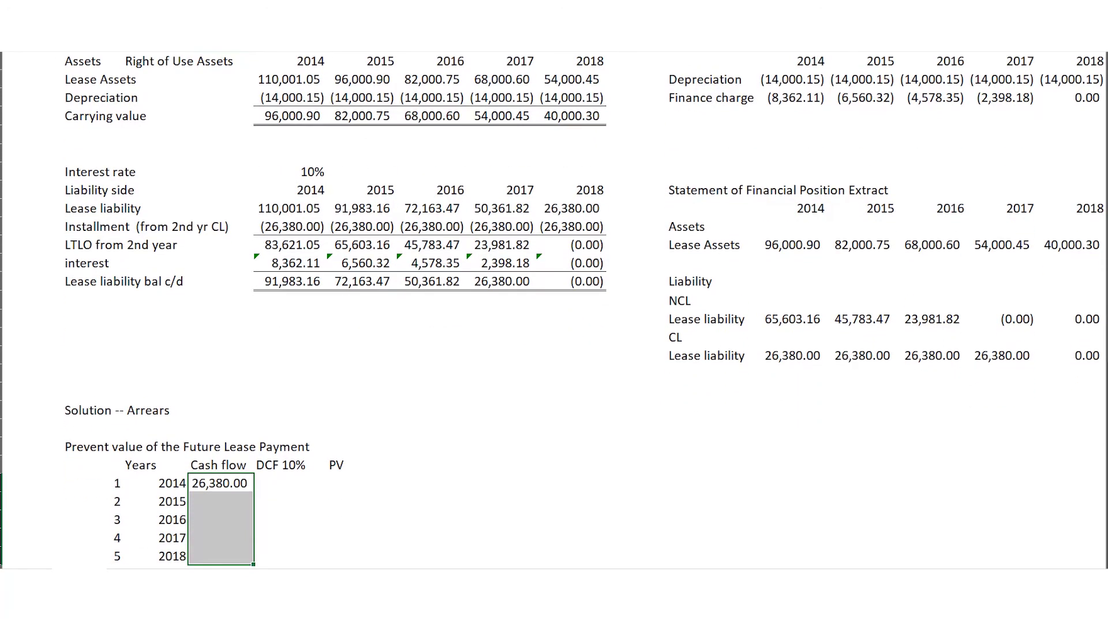
{"action": "key", "text": "ctrl+d"}
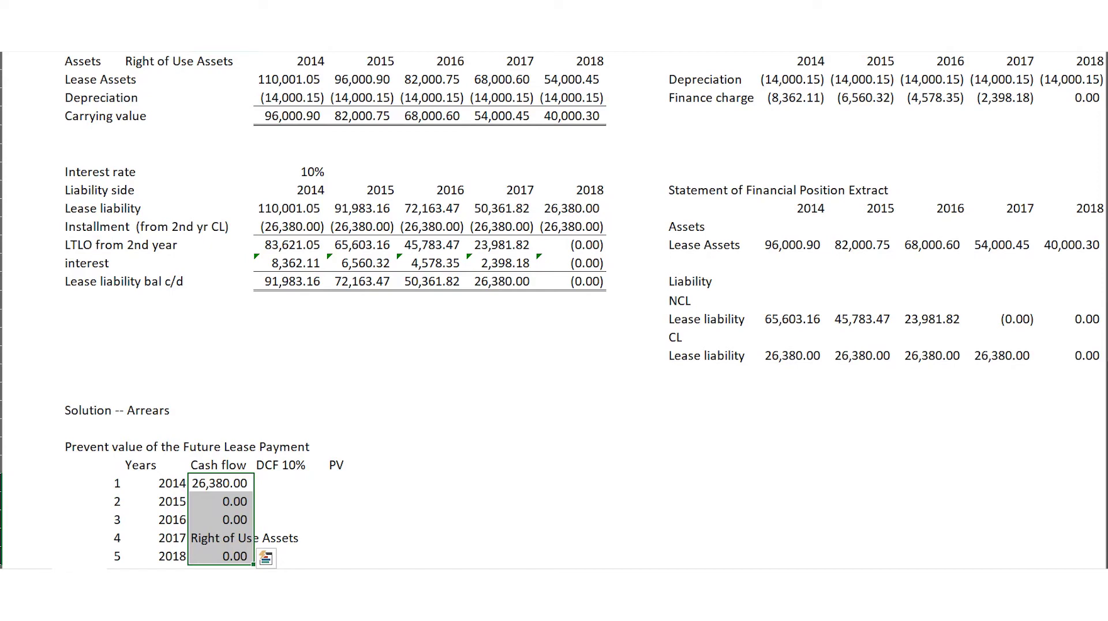
{"action": "key", "text": "ctrl+q"}
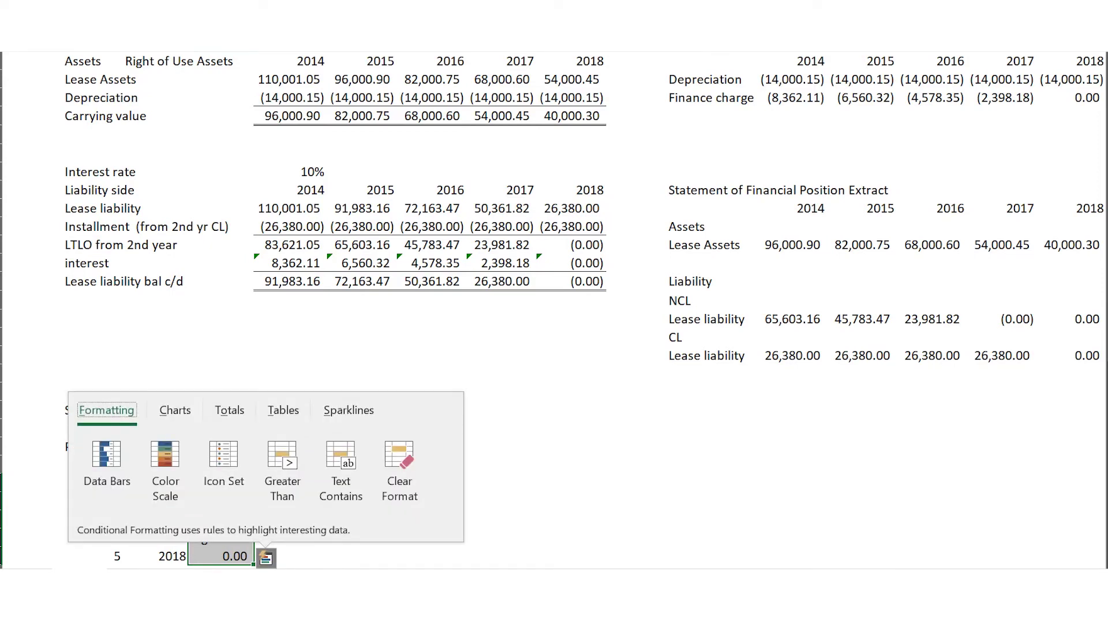
{"action": "key", "text": "Escape"}
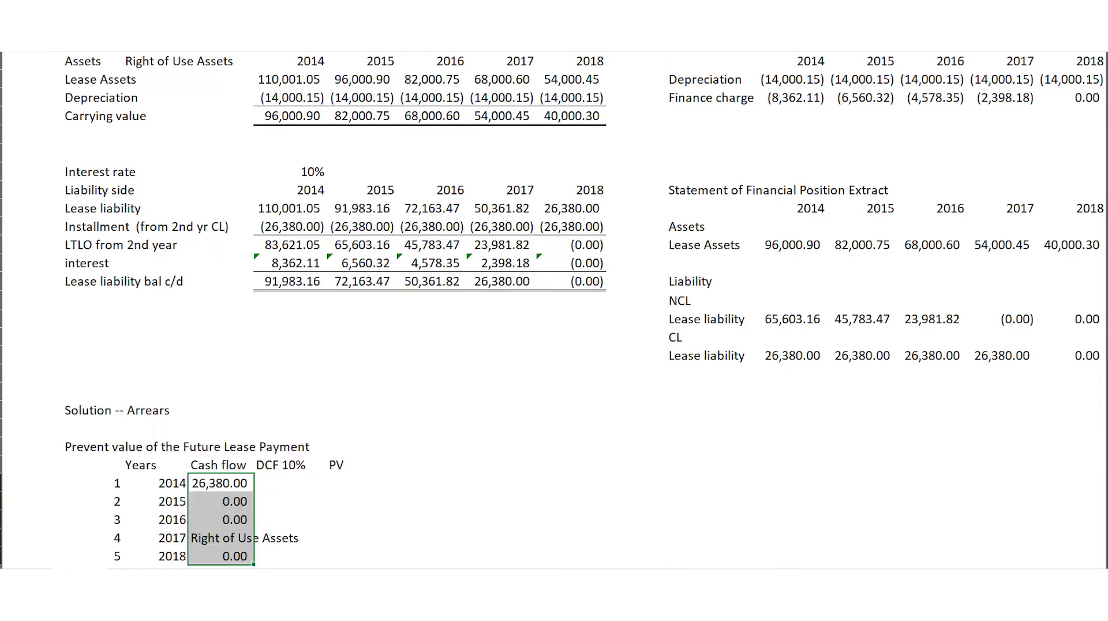
{"action": "key", "text": "ctrl+z"}
Set the 2015 cash flow to =E69 and fill that formula down through 2018.
{"action": "left_click", "coordinate": [221, 501]}
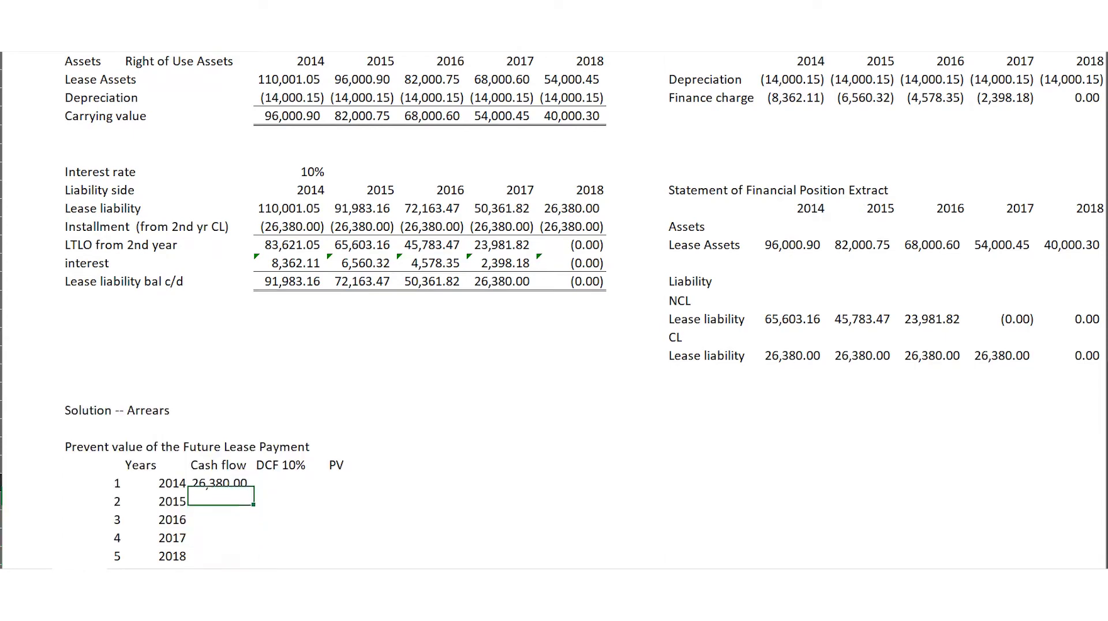
{"action": "type", "text": "="}
{"action": "left_click", "coordinate": [219, 483]}
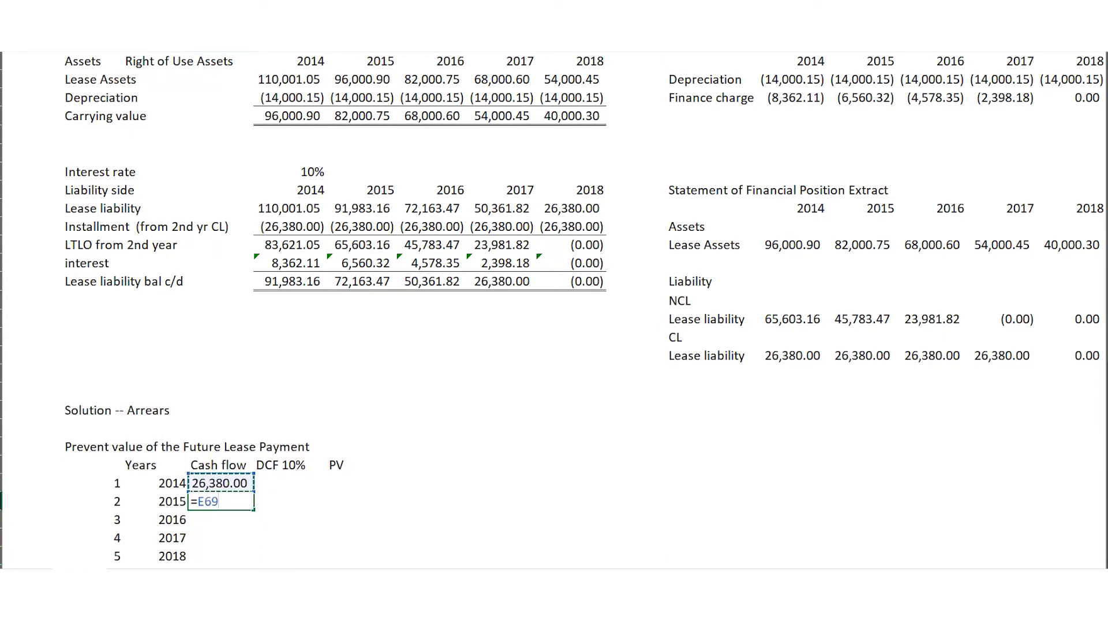
{"action": "key", "text": "Return"}
{"action": "left_click", "coordinate": [221, 501]}
{"action": "key", "text": "shift+Down"}
{"action": "key", "text": "shift+Down"}
{"action": "key", "text": "shift+Down"}
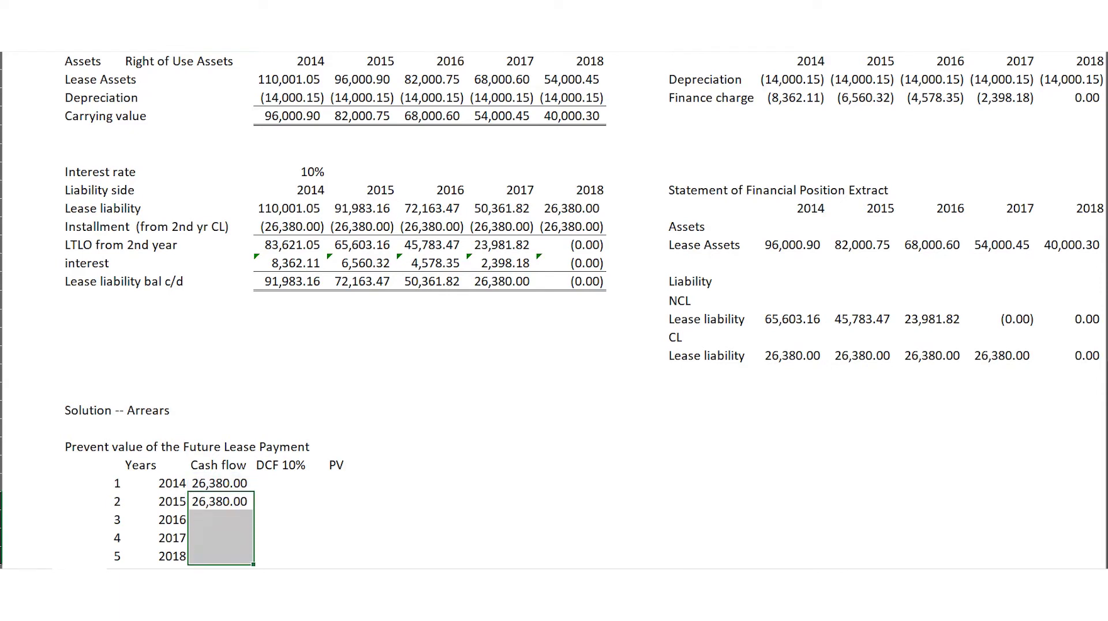
{"action": "key", "text": "ctrl+d"}
{"action": "key", "text": "Up"}
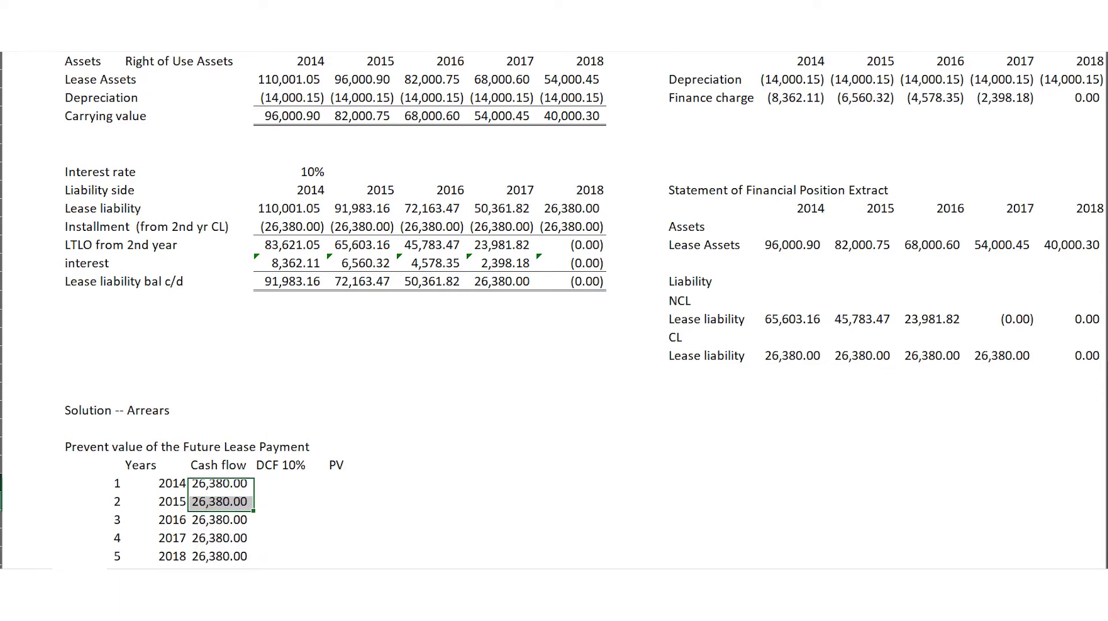
Enter the 2014 discount factor in the DCF 10% column as =1/1.1.
{"action": "key", "text": "Right"}
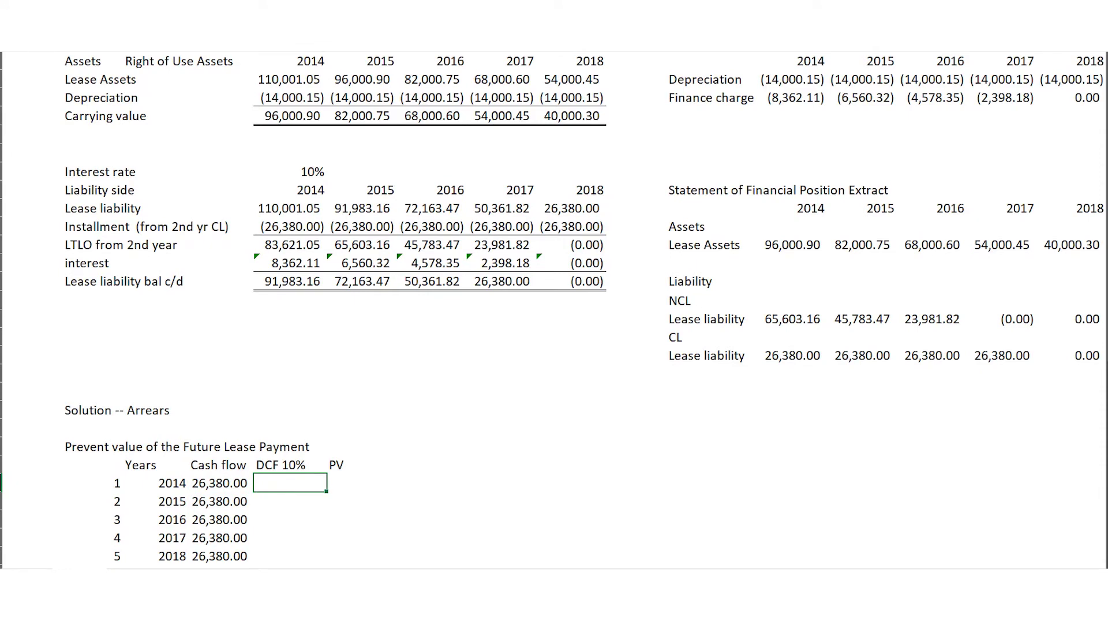
{"action": "type", "text": "=1/1.1"}
{"action": "key", "text": "Return"}
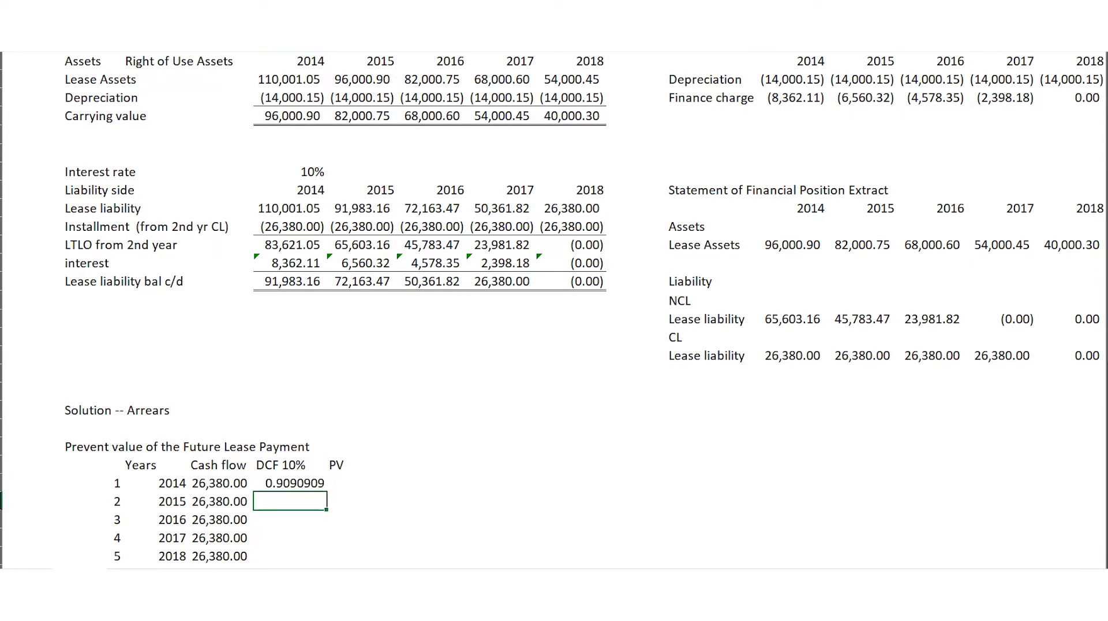
Fill the 2014 discount factor formula down the DCF 10% column through 2018.
{"action": "key", "text": "Down"}
{"action": "key", "text": "Up"}
{"action": "key", "text": "Up"}
{"action": "key", "text": "shift+Down"}
{"action": "key", "text": "shift+Down"}
{"action": "key", "text": "shift+Down"}
{"action": "key", "text": "shift+Down"}
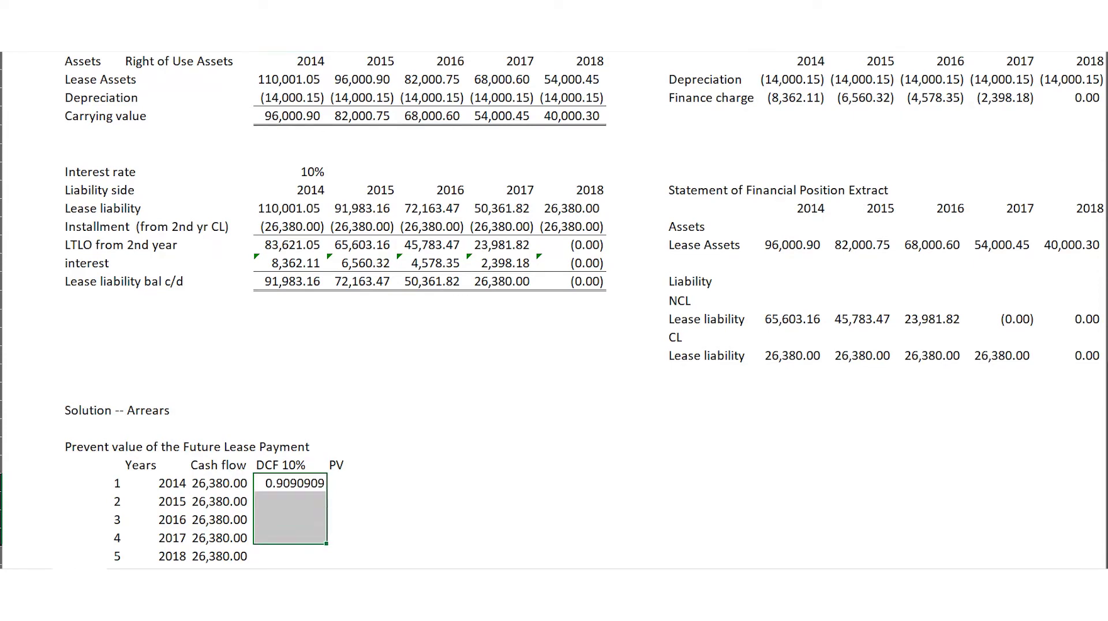
{"action": "key", "text": "ctrl+d"}
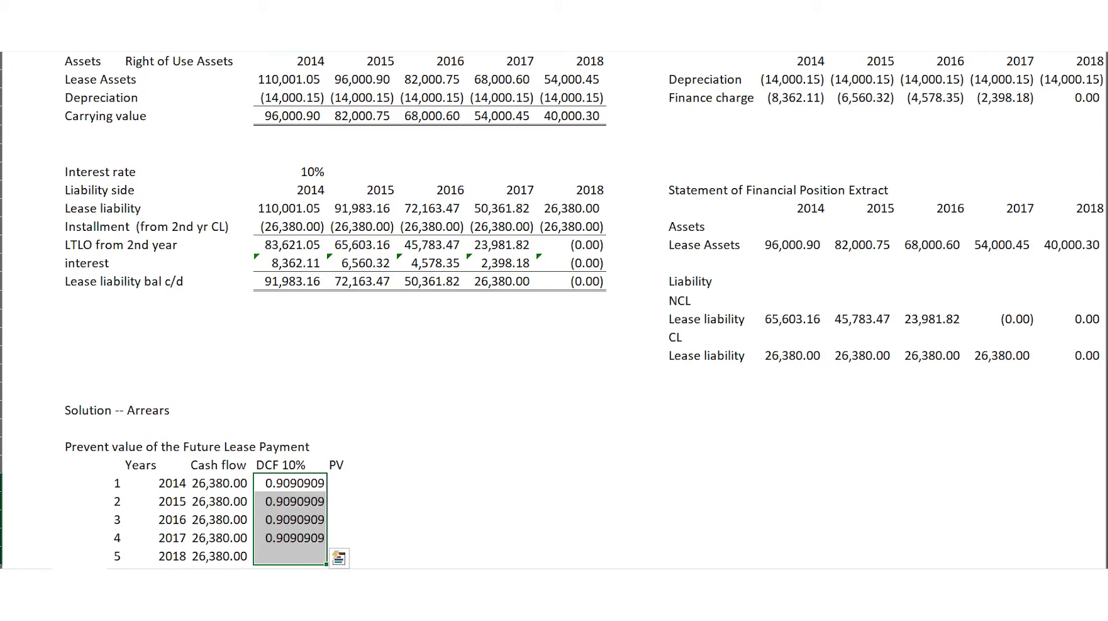
{"action": "key", "text": "Up"}
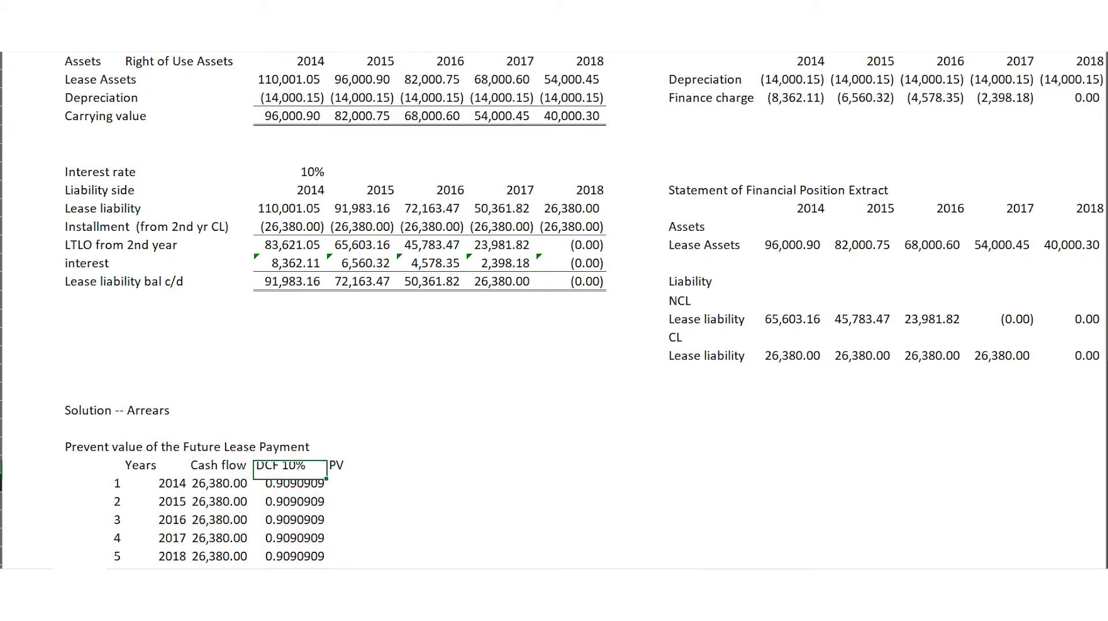
Set the 2015 discount factor in the DCF 10% column to =F69/1.1.
{"action": "key", "text": "Down"}
{"action": "key", "text": "Down"}
{"action": "type", "text": "=="}
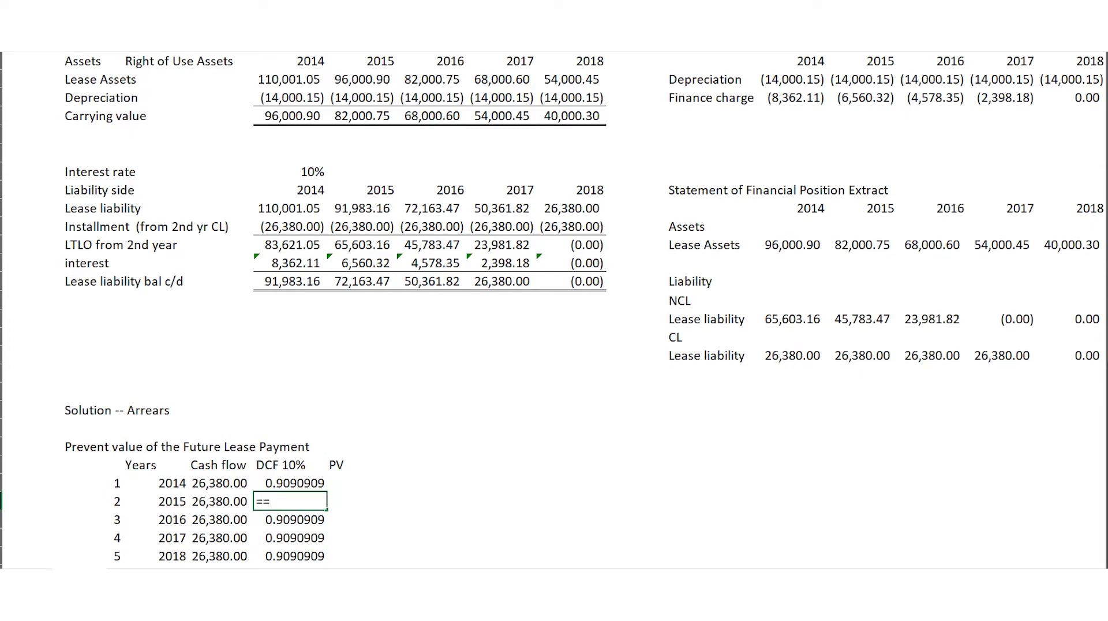
{"action": "key", "text": "BackSpace"}
{"action": "key", "text": "Up"}
{"action": "type", "text": "/1.1"}
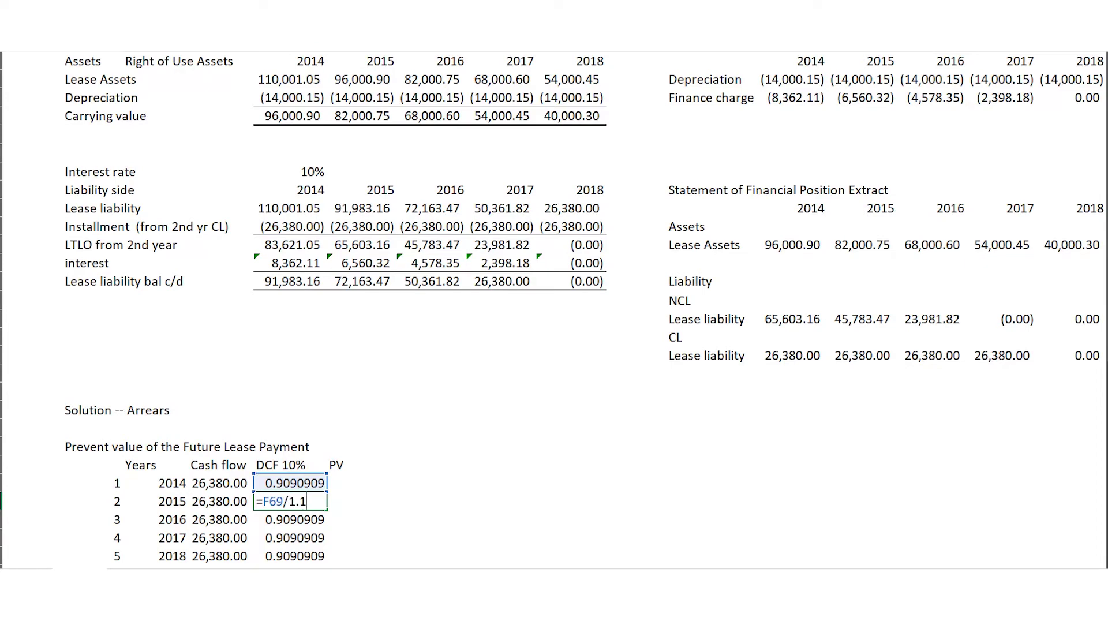
{"action": "key", "text": "Return"}
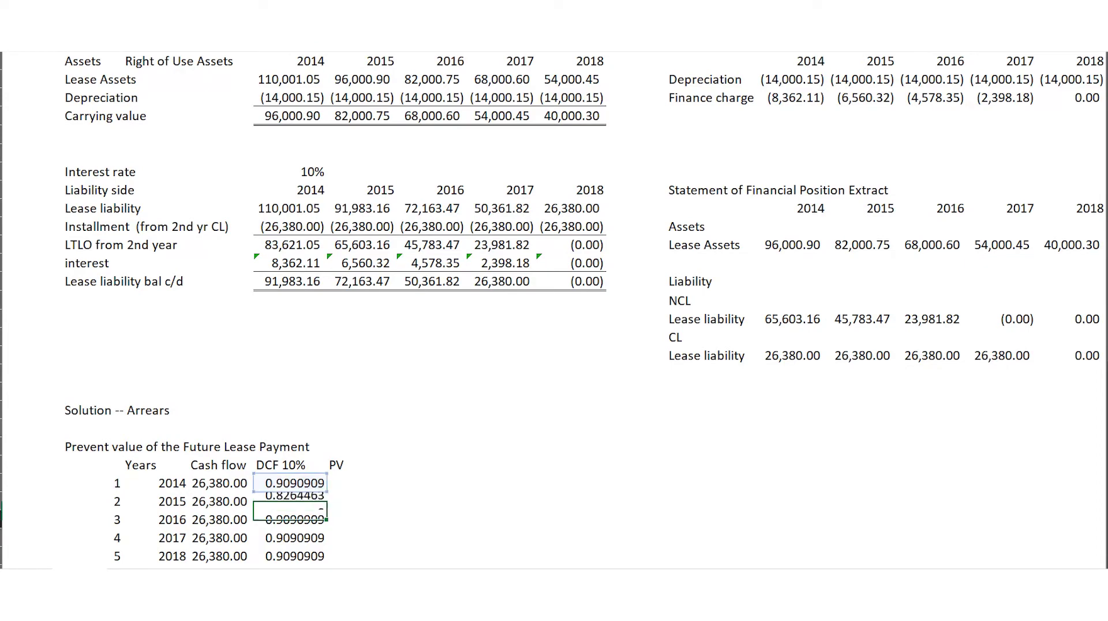
Fill the 2015 discount factor formula down the DCF 10% column through 2018.
{"action": "key", "text": "Up"}
{"action": "key", "text": "shift+Down"}
{"action": "key", "text": "shift+Down"}
{"action": "key", "text": "shift+Down"}
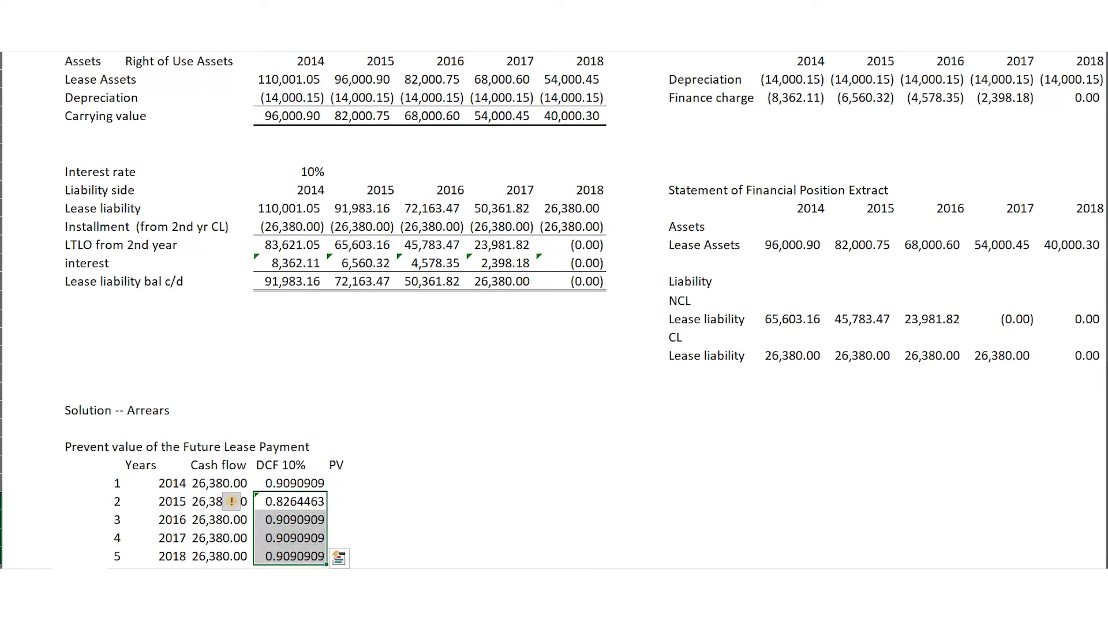
{"action": "key", "text": "ctrl+d"}
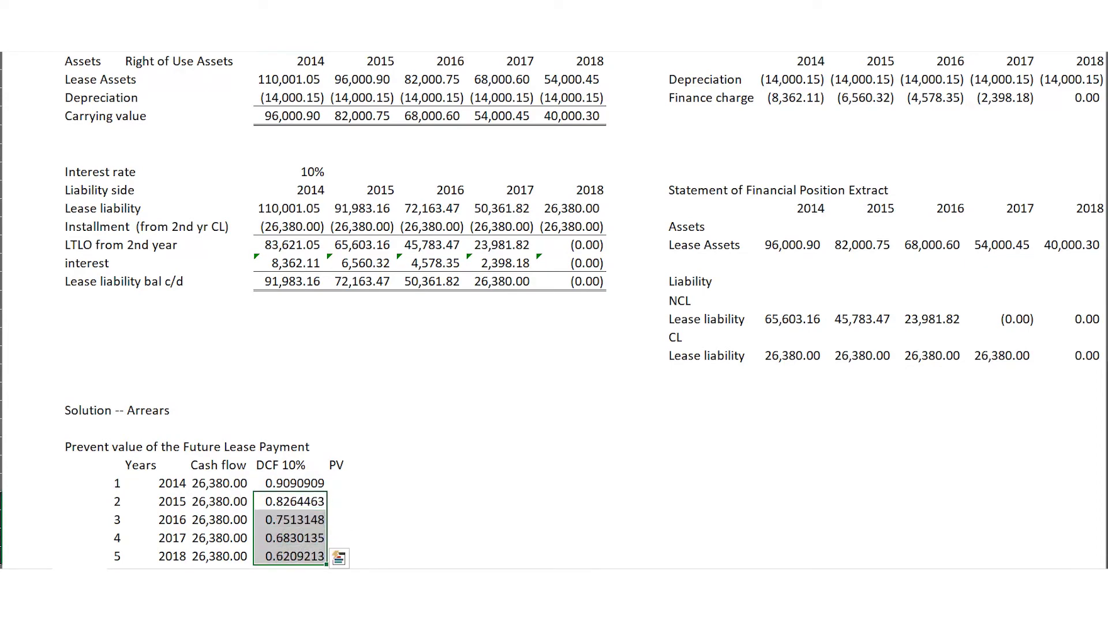
Enter the 2014 present value in the PV column as cash flow times discount factor, =E69*F69.
{"action": "left_click", "coordinate": [361, 482]}
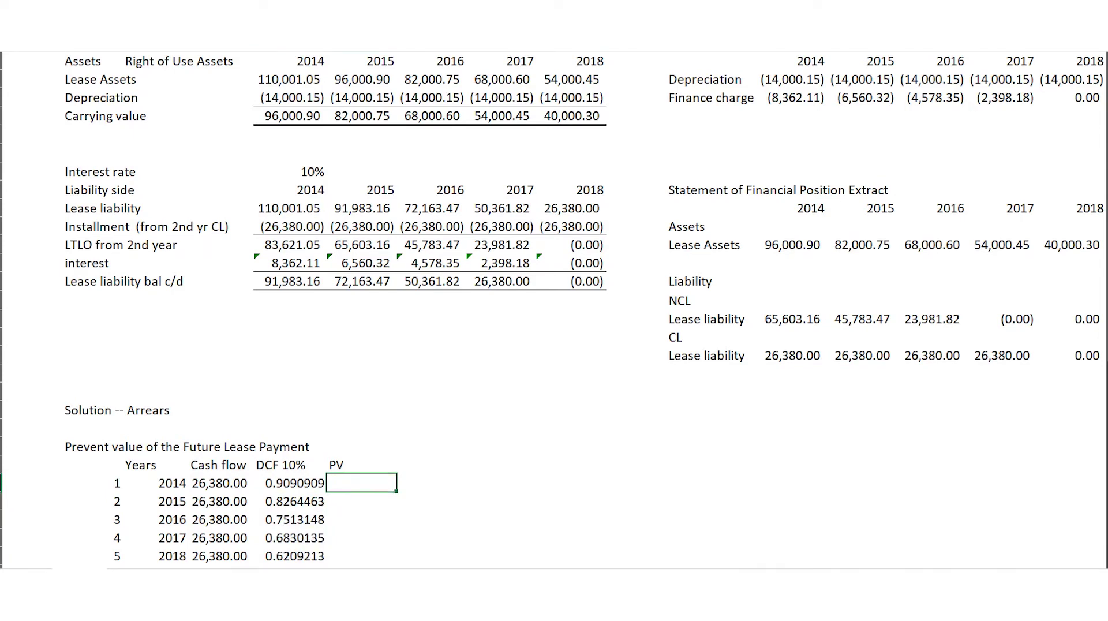
{"action": "type", "text": "="}
{"action": "key", "text": "Left"}
{"action": "key", "text": "Left"}
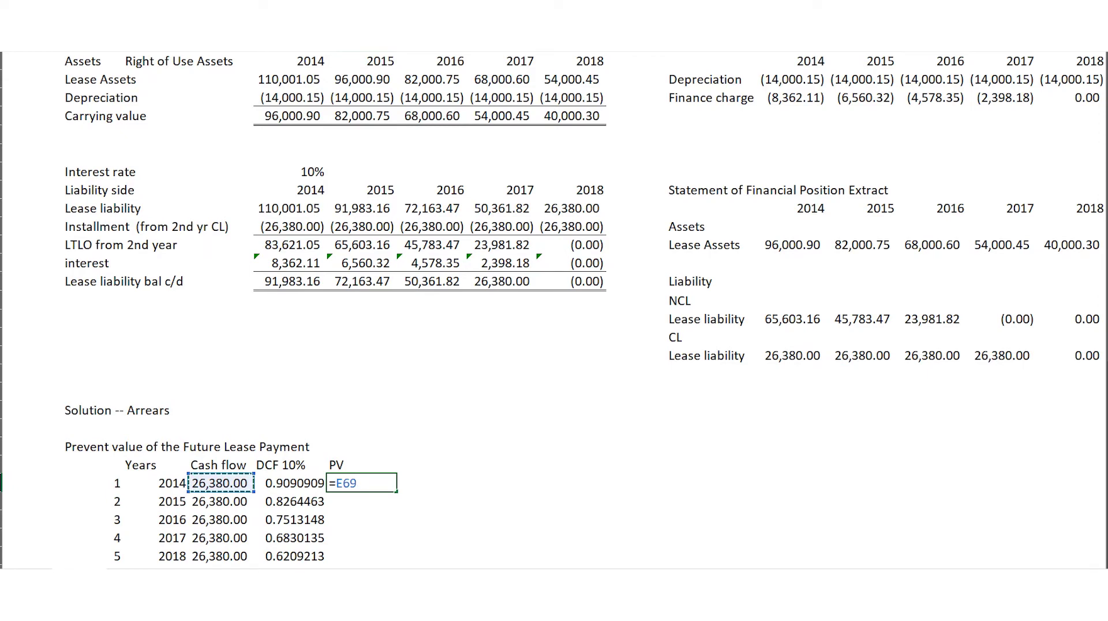
{"action": "type", "text": "*"}
{"action": "key", "text": "Left"}
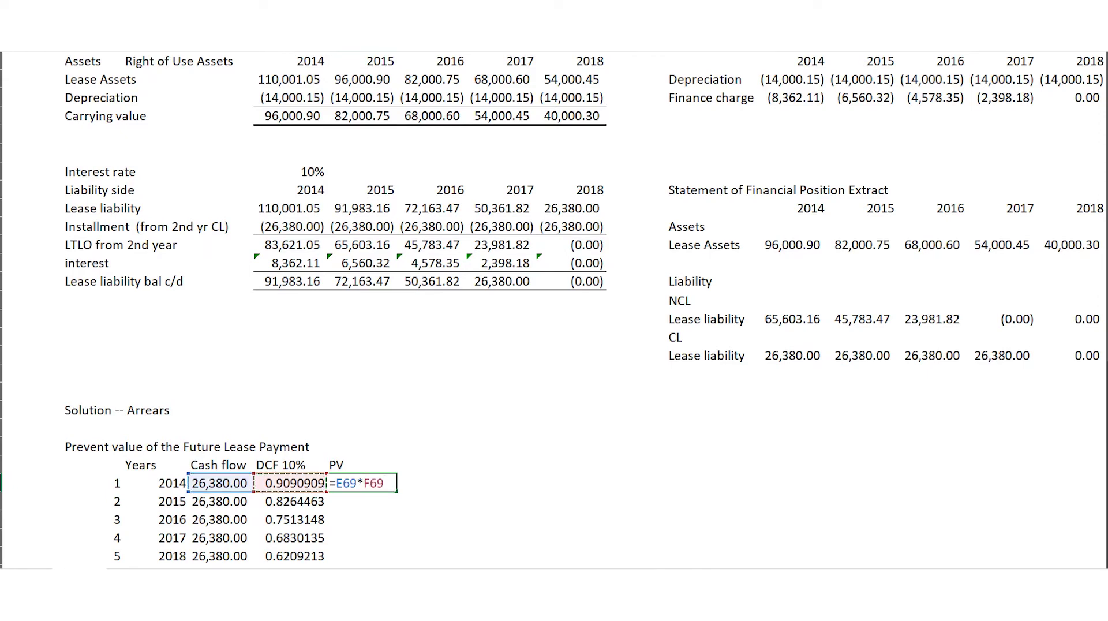
{"action": "key", "text": "Return"}
Fill the 2014 present value formula down the PV column through 2018.
{"action": "key", "text": "Up"}
{"action": "key", "text": "shift+Down"}
{"action": "key", "text": "shift+Down"}
{"action": "key", "text": "shift+Down"}
{"action": "key", "text": "shift+Down"}
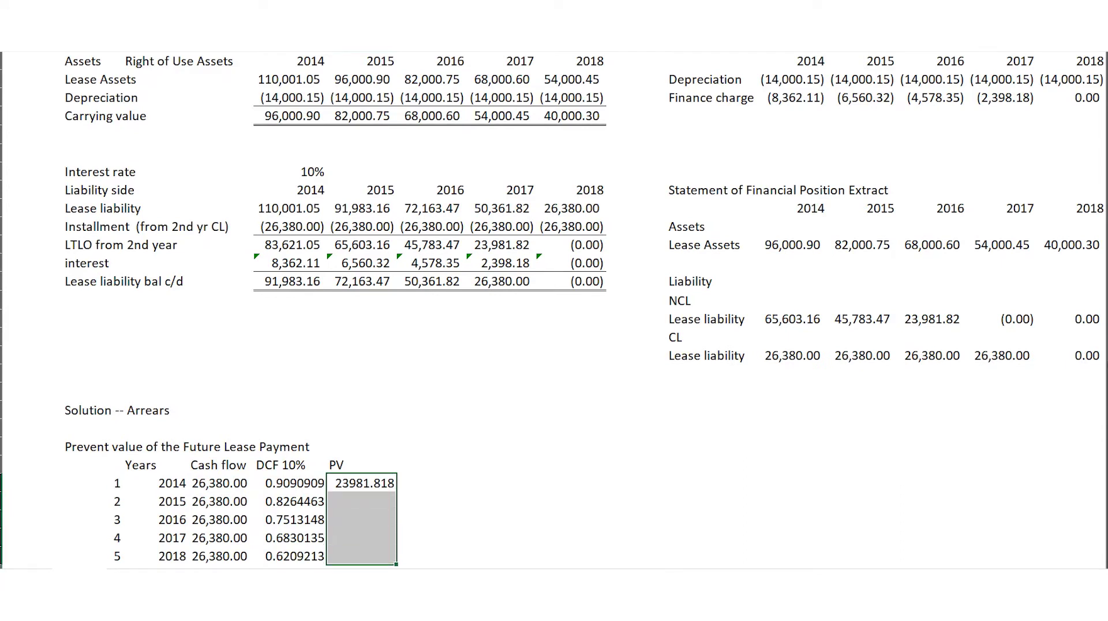
{"action": "key", "text": "ctrl+d"}
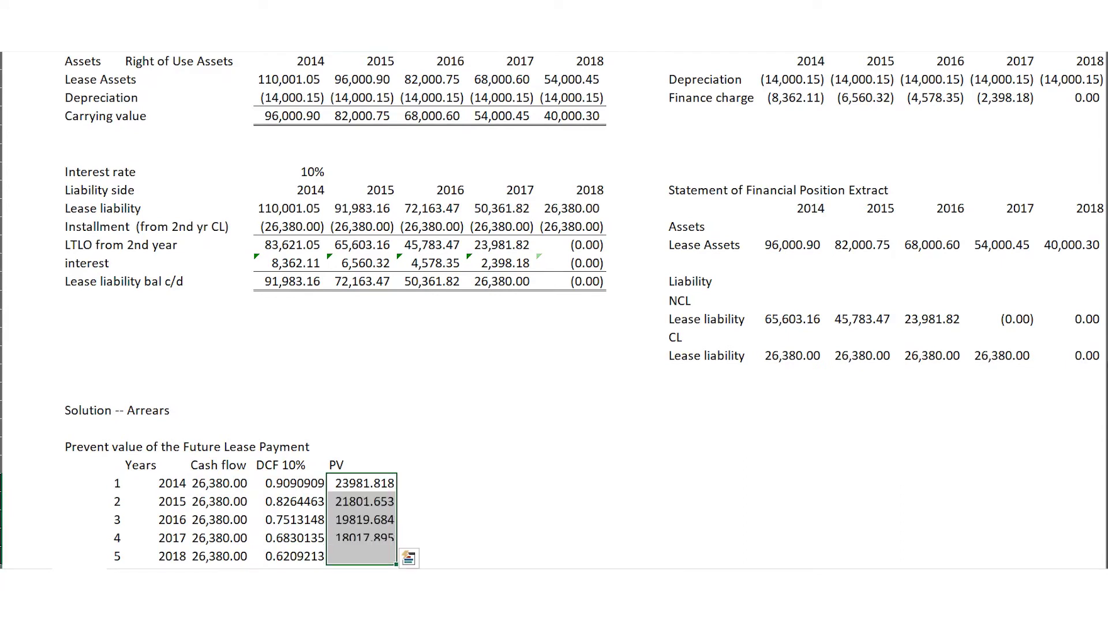
Total the PV column below 2018 with =SUM(G69:G73), in bold with a single top border and double bottom border.
{"action": "key", "text": "Down"}
{"action": "key", "text": "Down"}
{"action": "key", "text": "Down"}
{"action": "key", "text": "Down"}
{"action": "key", "text": "Down"}
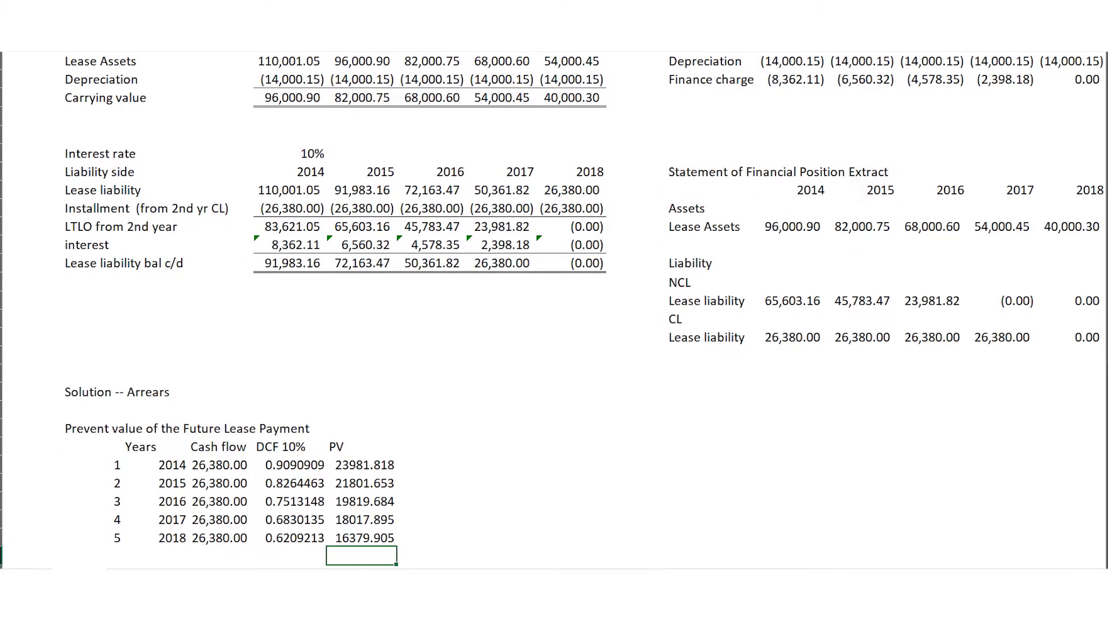
{"action": "key", "text": "alt+equal"}
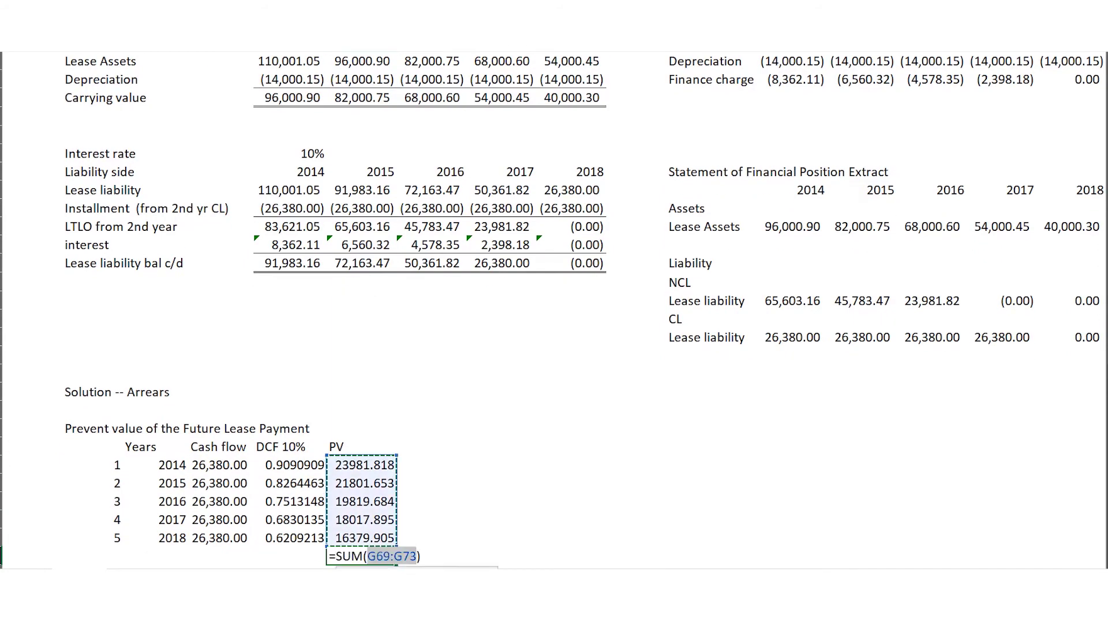
{"action": "key", "text": "Return"}
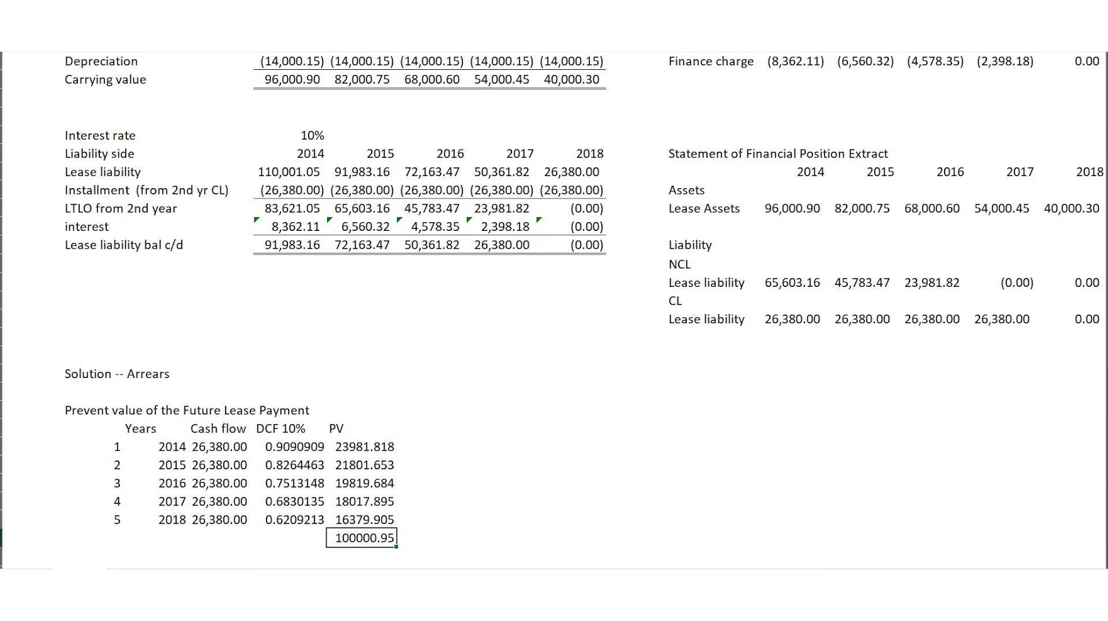
{"action": "key", "text": "ctrl+b"}
{"action": "key", "text": "Down"}
{"action": "key", "text": "Down"}
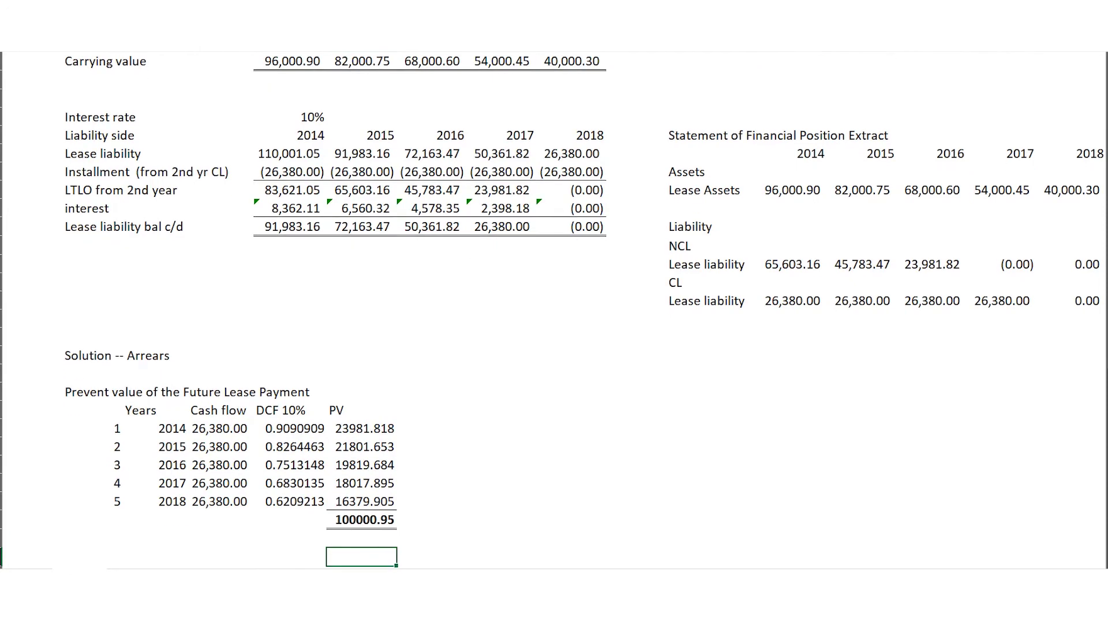
Format the cash flow, discount factor and PV cells including the total as numbers with 2 decimals, thousands separator and black bracketed negatives.
{"action": "key", "text": "Up"}
{"action": "key", "text": "Up"}
{"action": "key", "text": "Up"}
{"action": "key", "text": "Up"}
{"action": "key", "text": "Up"}
{"action": "key", "text": "Up"}
{"action": "key", "text": "Left"}
{"action": "key", "text": "Left"}
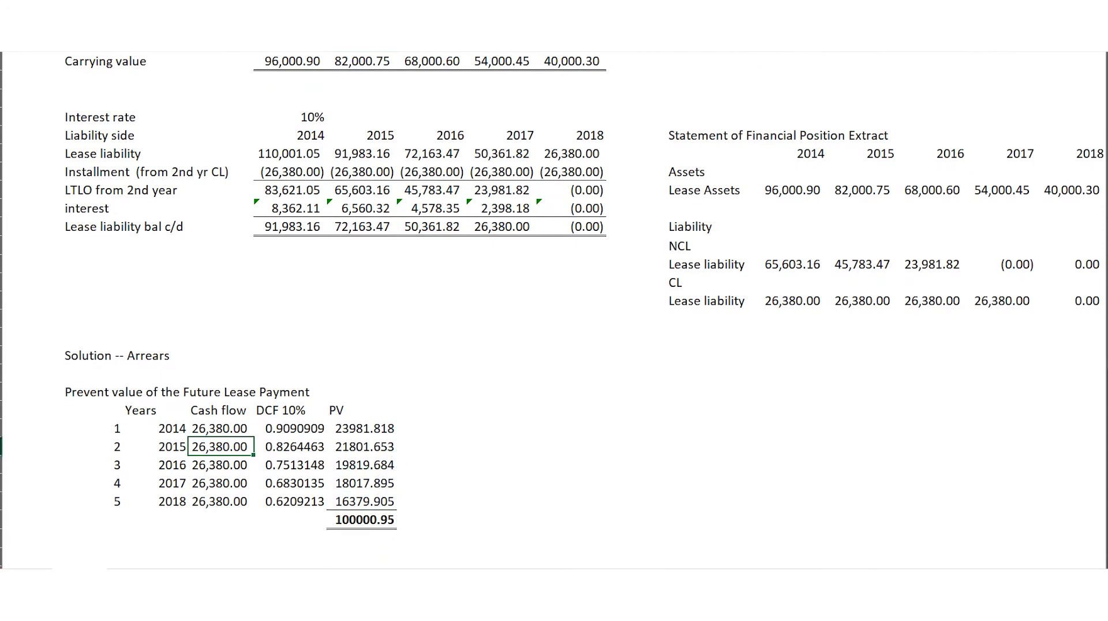
{"action": "key", "text": "Up"}
{"action": "key", "text": "shift+Right"}
{"action": "key", "text": "shift+Right"}
{"action": "key", "text": "shift+Down"}
{"action": "key", "text": "shift+Down"}
{"action": "key", "text": "shift+Down"}
{"action": "key", "text": "shift+Down"}
{"action": "key", "text": "shift+Down"}
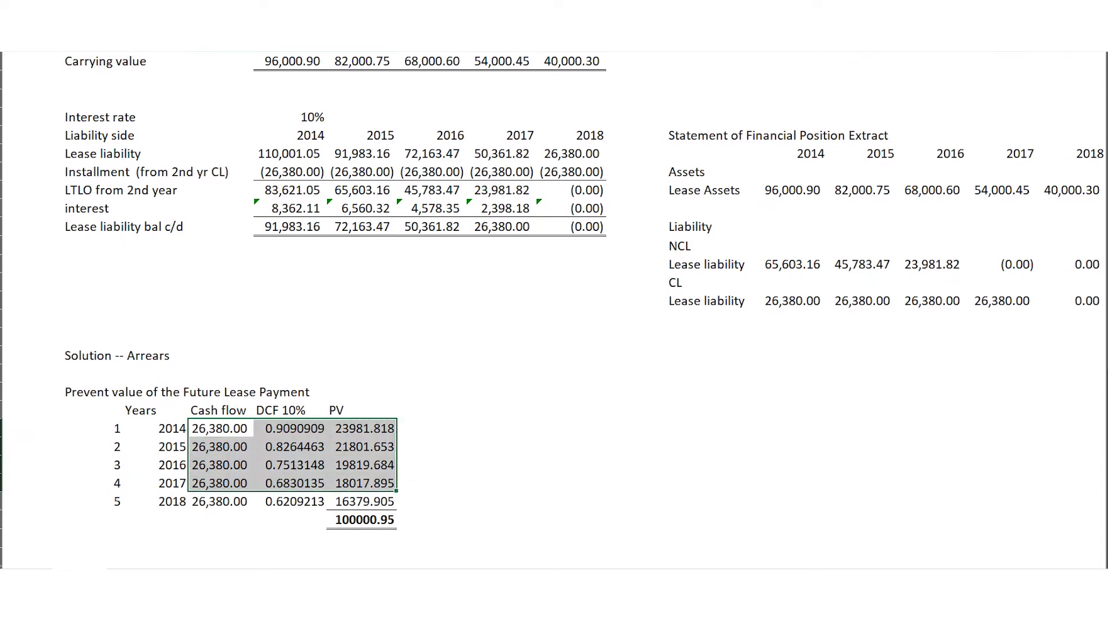
{"action": "key", "text": "ctrl+1"}
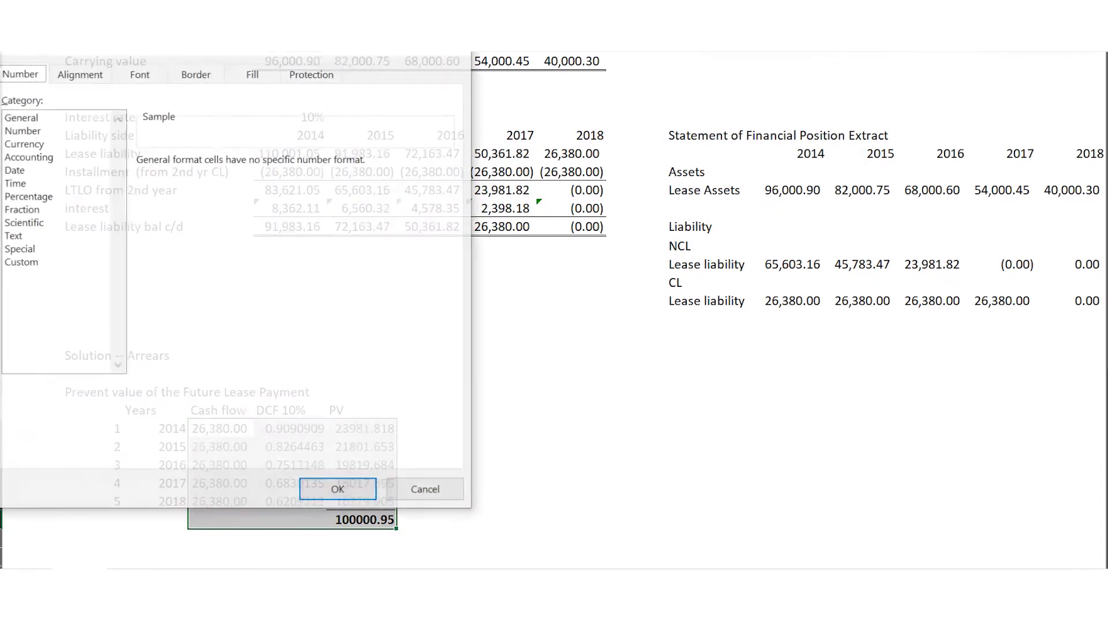
{"action": "left_click", "coordinate": [13, 133]}
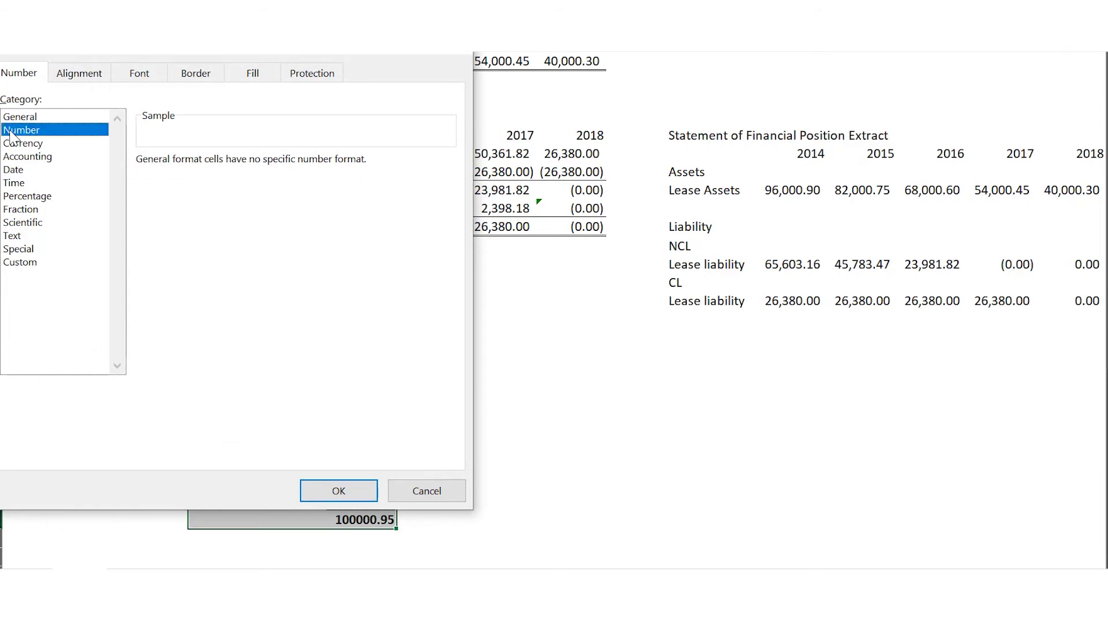
{"action": "left_click", "coordinate": [184, 186]}
{"action": "left_click", "coordinate": [161, 251]}
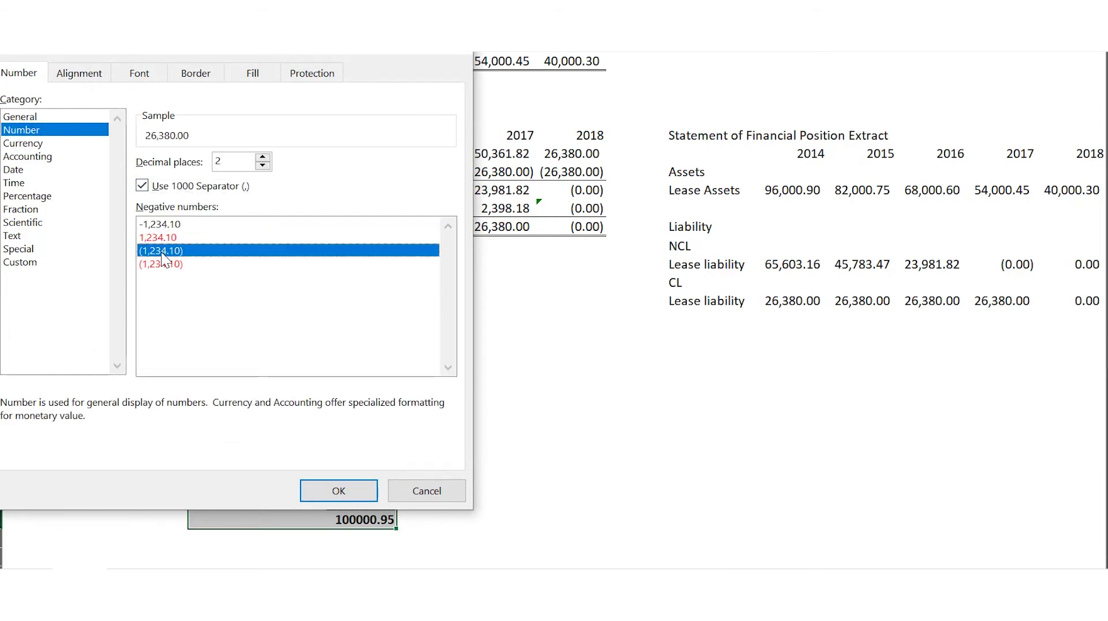
{"action": "left_click", "coordinate": [335, 492]}
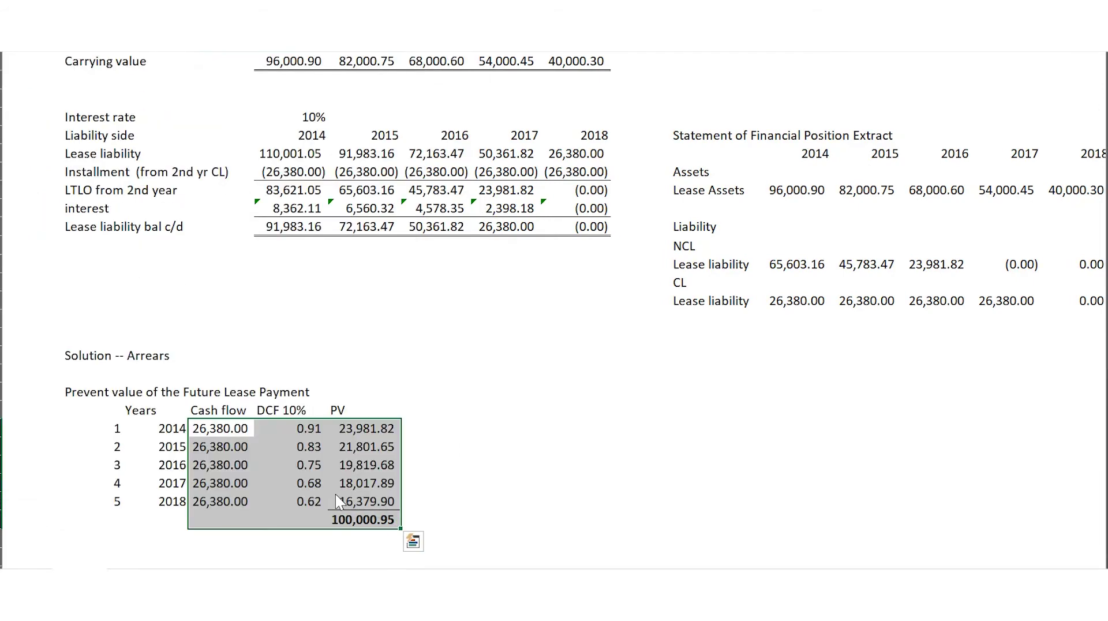
Start a new section below the present value table with the headings "Assets" and, beside it, "Right of Use assets".
{"action": "key", "text": "Right"}
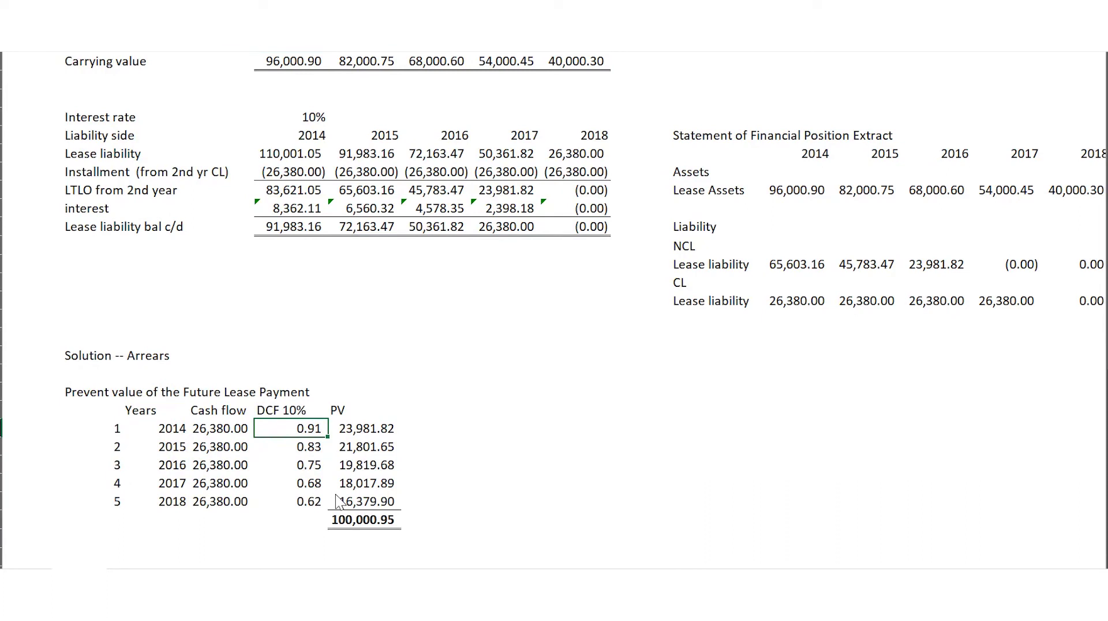
{"action": "key", "text": "Down"}
{"action": "key", "text": "Down"}
{"action": "key", "text": "Down"}
{"action": "key", "text": "Down"}
{"action": "key", "text": "Down"}
{"action": "key", "text": "Down"}
{"action": "key", "text": "Down"}
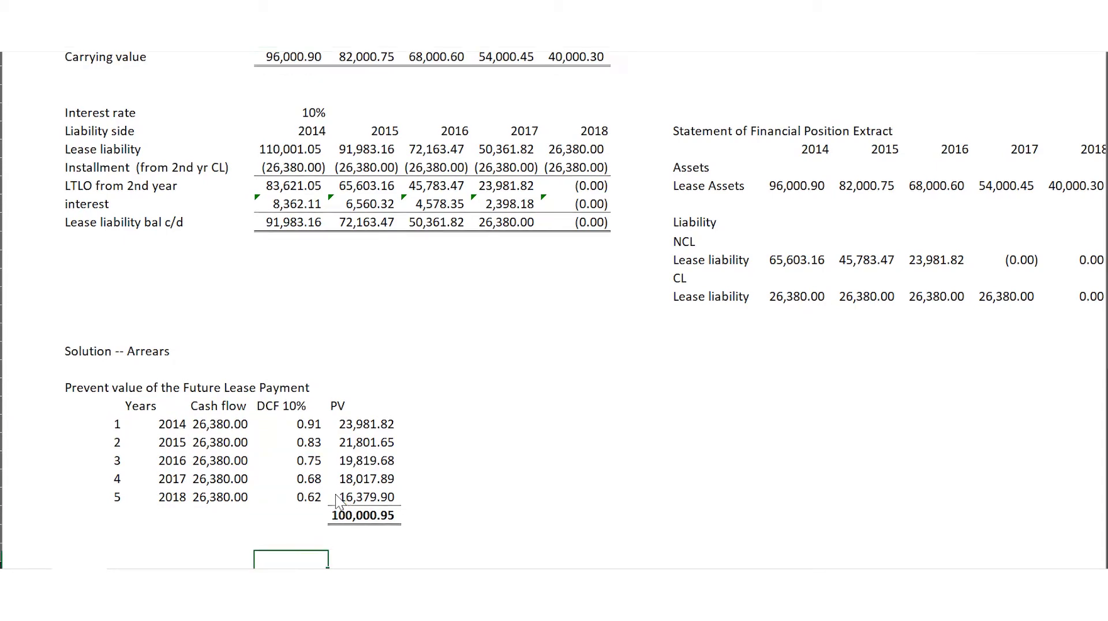
{"action": "key", "text": "Left"}
{"action": "key", "text": "Left"}
{"action": "key", "text": "Left"}
{"action": "scroll", "coordinate": [336, 500], "scroll_direction": "down", "scroll_amount": 1}
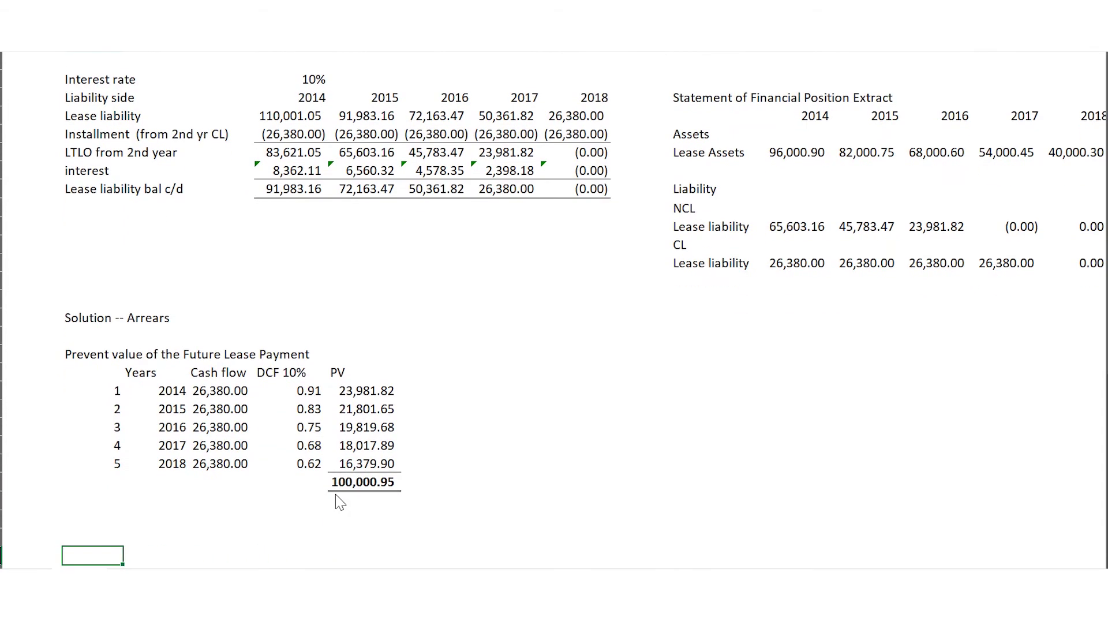
{"action": "type", "text": "A"}
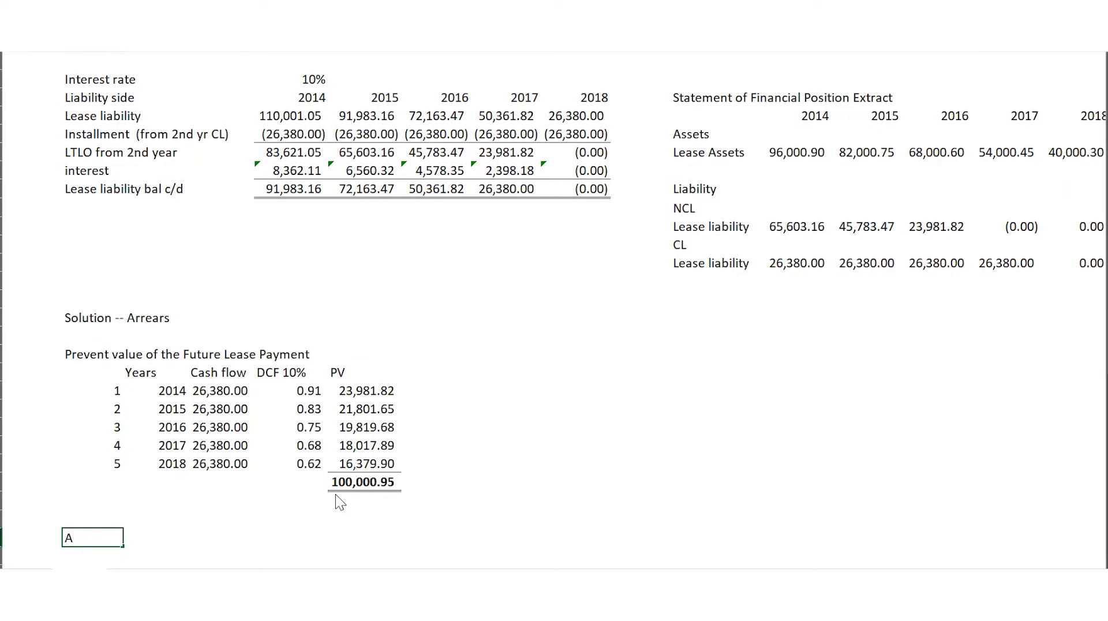
{"action": "type", "text": "ssets"}
{"action": "key", "text": "Tab"}
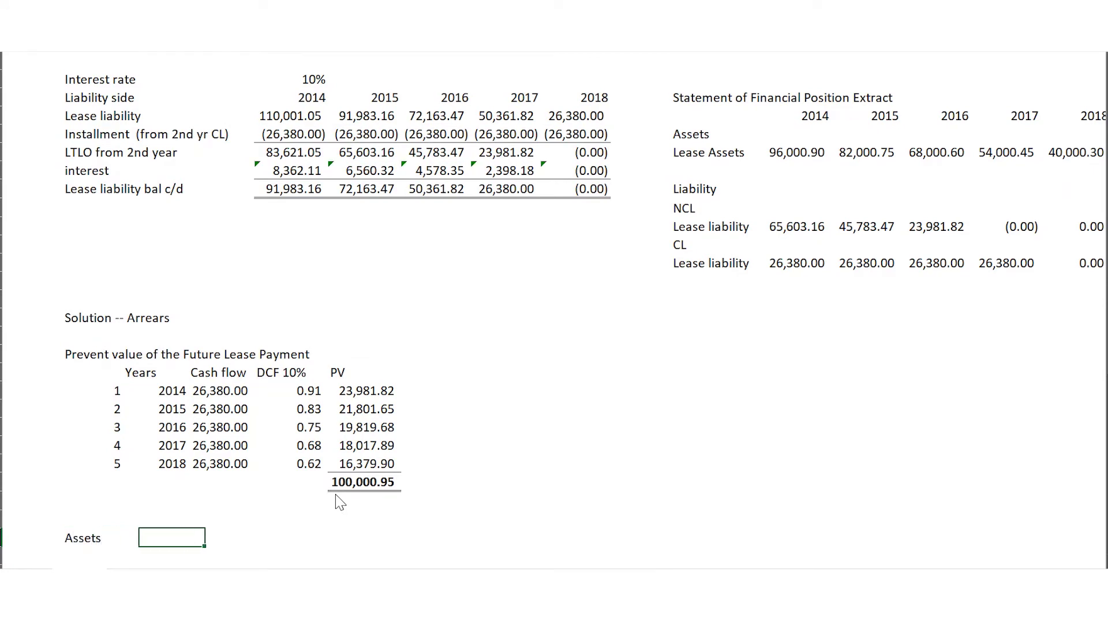
{"action": "key", "text": "Right"}
{"action": "key", "text": "Left"}
{"action": "type", "text": "Right of Use ase"}
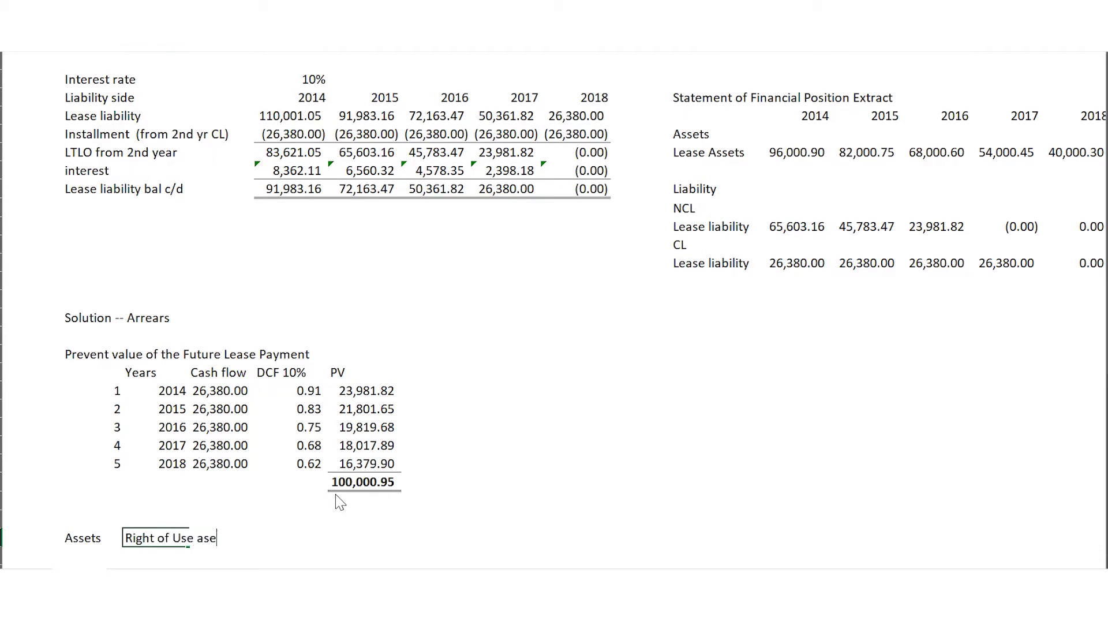
{"action": "key", "text": "BackSpace"}
{"action": "type", "text": "sets"}
{"action": "key", "text": "Return"}
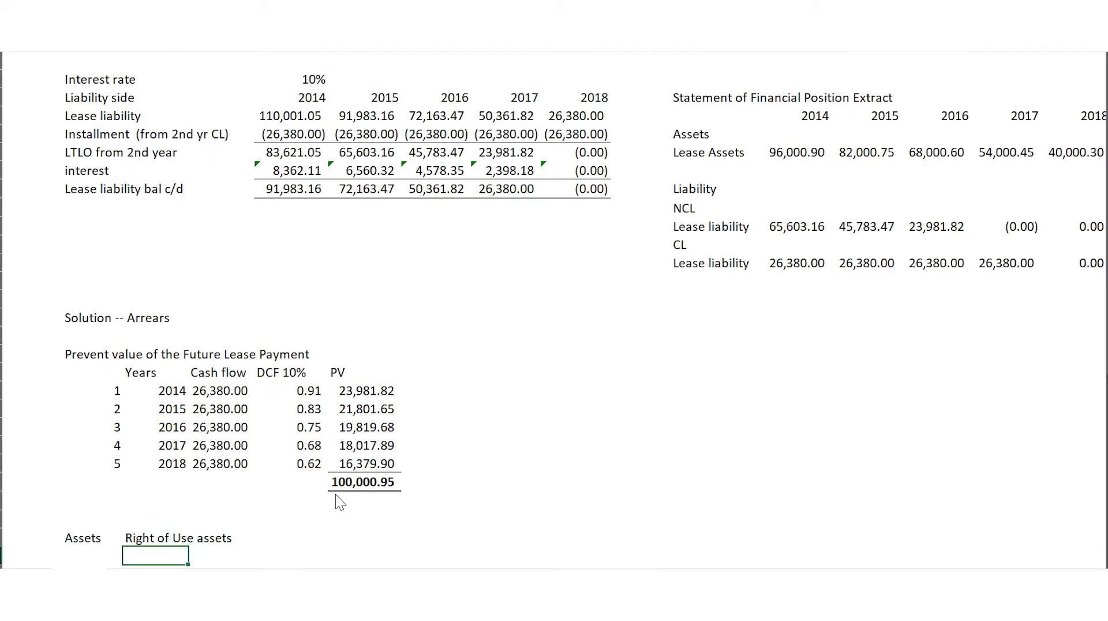
Label the row beneath the Assets heading "Lease Assets".
{"action": "key", "text": "Left"}
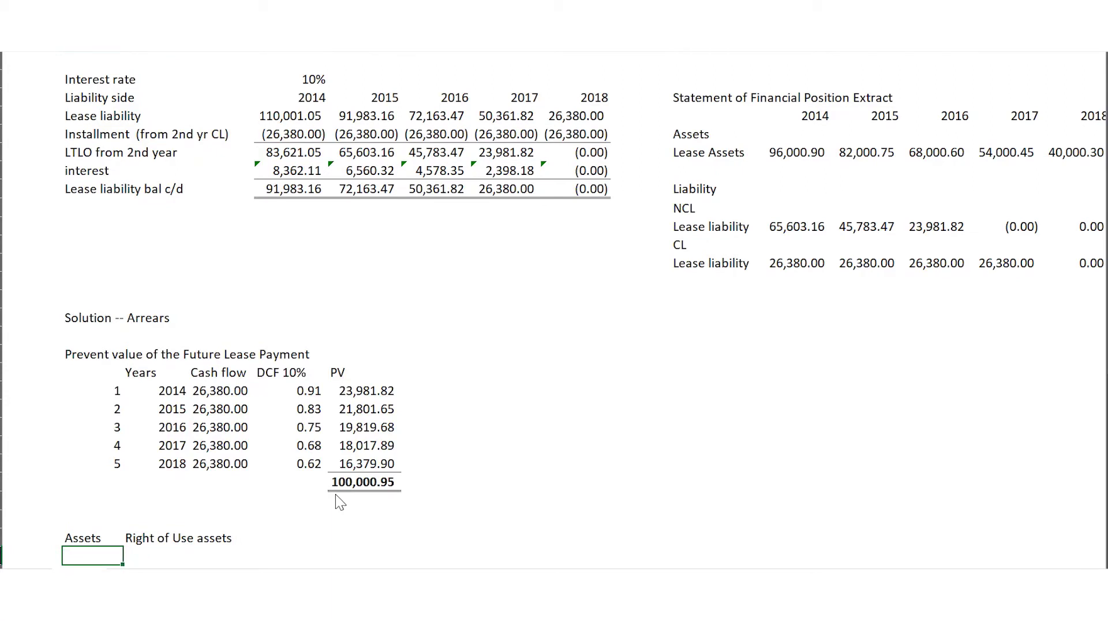
{"action": "type", "text": "Lease Assets"}
{"action": "key", "text": "Right"}
Enter =F53 in column F of the new Lease Assets row to link the year 2014 from the liability table.
{"action": "key", "text": "Right"}
{"action": "key", "text": "Right"}
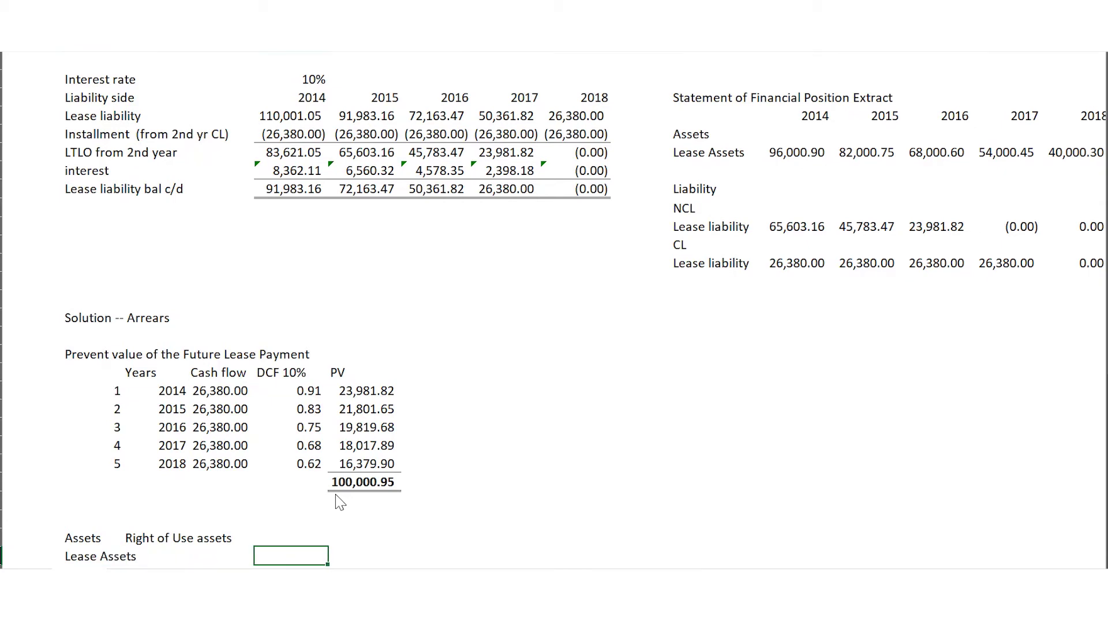
{"action": "type", "text": "="}
{"action": "key", "text": "Up"}
{"action": "key", "text": "Up"}
{"action": "key", "text": "Up"}
{"action": "key", "text": "Up"}
{"action": "key", "text": "Up"}
{"action": "key", "text": "Up"}
{"action": "key", "text": "Up"}
{"action": "key", "text": "Up"}
{"action": "key", "text": "Up"}
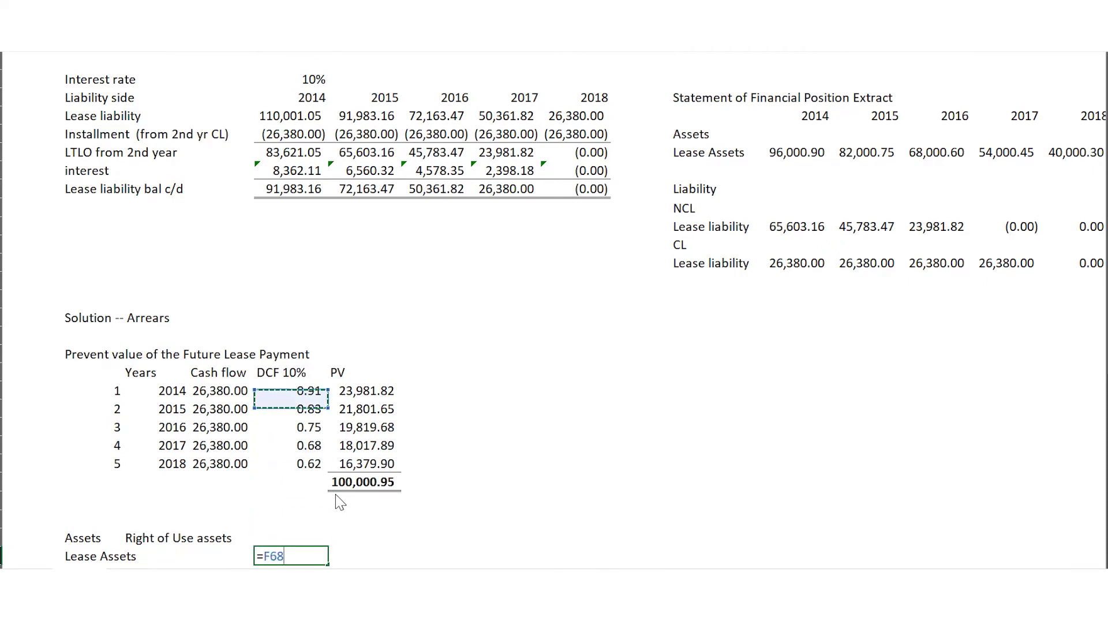
{"action": "key", "text": "Up"}
{"action": "key", "text": "Up"}
{"action": "key", "text": "Up"}
{"action": "key", "text": "Up"}
{"action": "key", "text": "Up"}
{"action": "key", "text": "Up"}
{"action": "key", "text": "Up"}
{"action": "key", "text": "Up"}
{"action": "key", "text": "Up"}
{"action": "key", "text": "Up"}
{"action": "key", "text": "Up"}
{"action": "key", "text": "Up"}
{"action": "key", "text": "Up"}
{"action": "key", "text": "Up"}
{"action": "key", "text": "Up"}
{"action": "key", "text": "Up"}
{"action": "key", "text": "Down"}
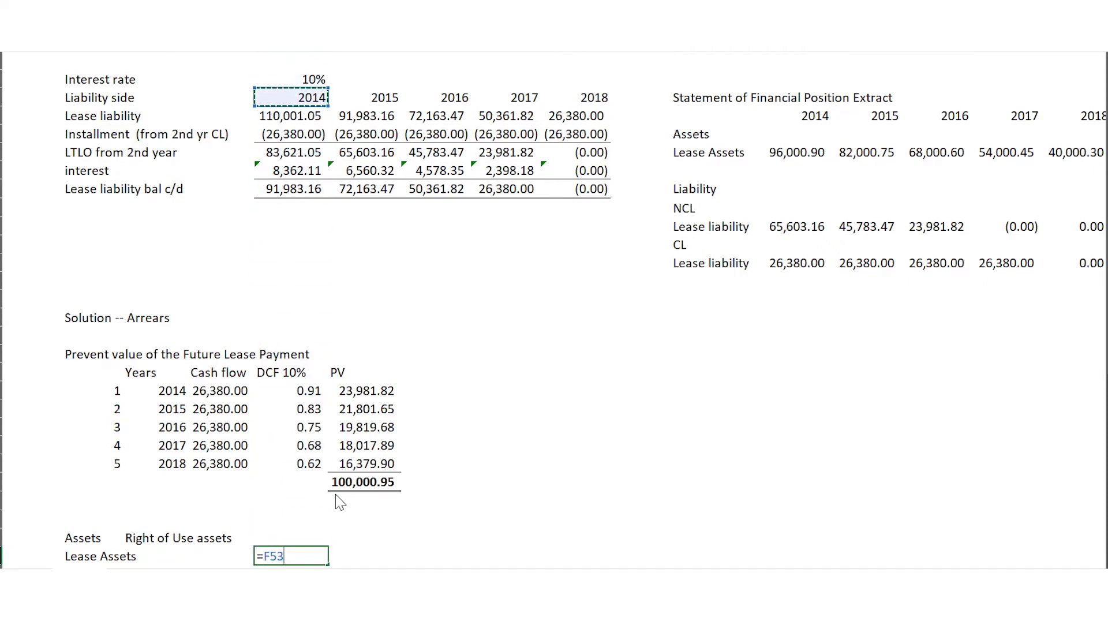
{"action": "key", "text": "Return"}
Fill the 2014 year link across the new Lease Assets row through 2018.
{"action": "key", "text": "Up"}
{"action": "key", "text": "shift+Right"}
{"action": "key", "text": "shift+Right"}
{"action": "key", "text": "shift+Right"}
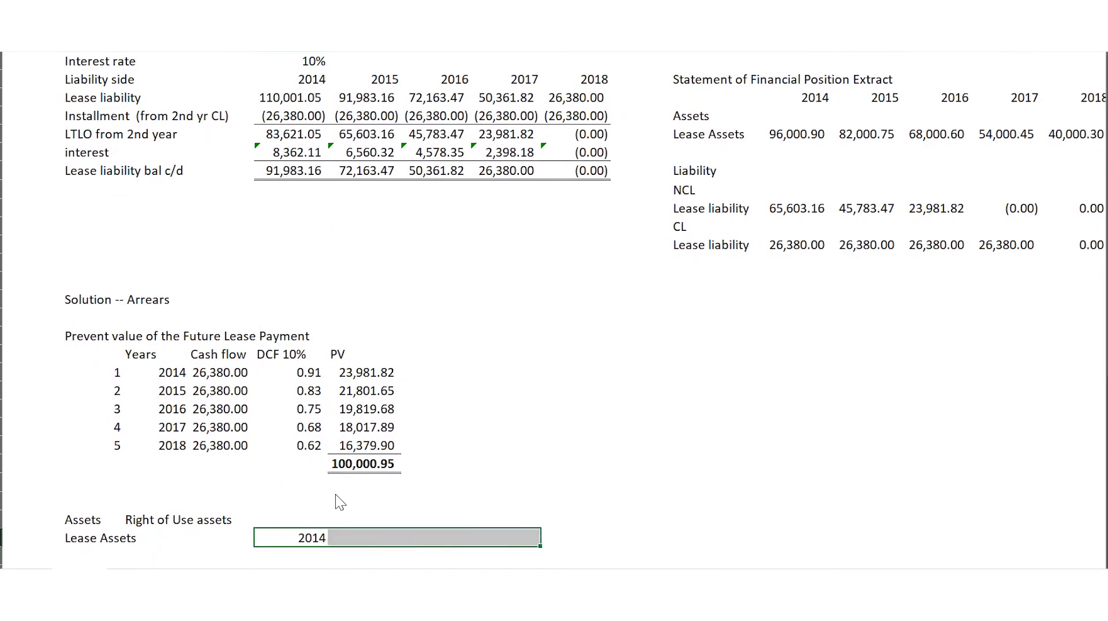
{"action": "key", "text": "shift+Right"}
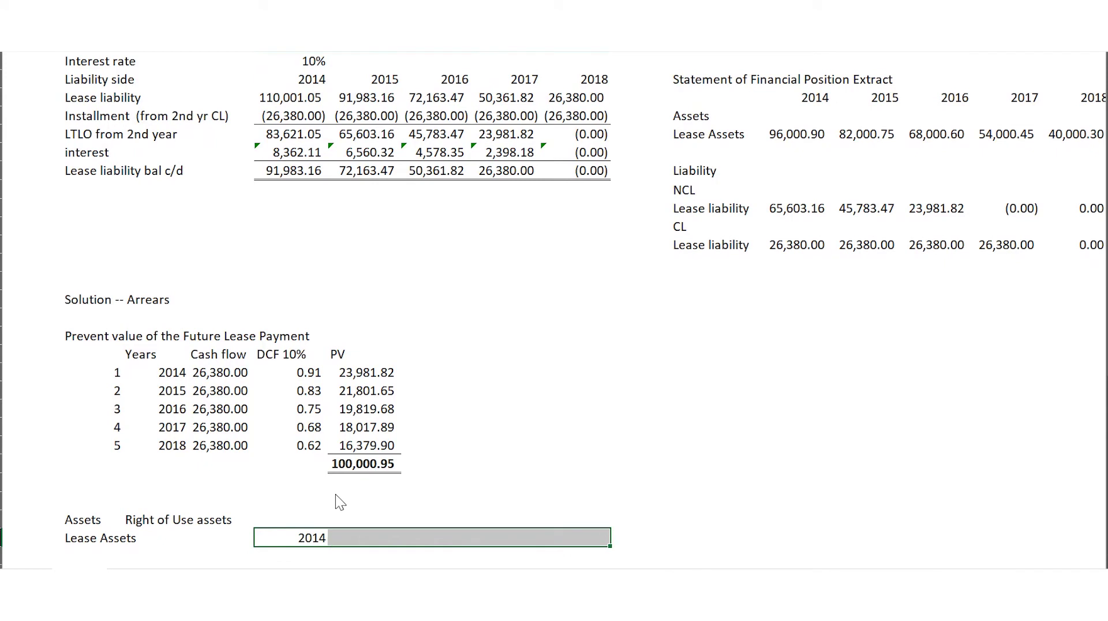
{"action": "key", "text": "ctrl+r"}
Label the row beneath Lease Assets "Depreciation".
{"action": "key", "text": "Down"}
{"action": "key", "text": "Left"}
{"action": "key", "text": "Left"}
{"action": "key", "text": "Left"}
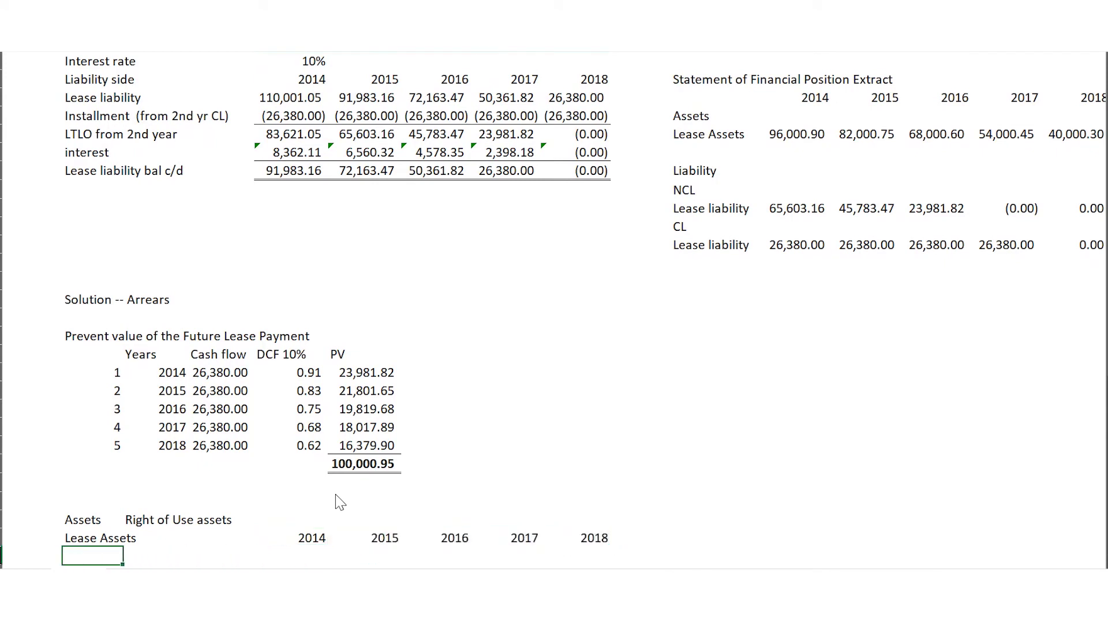
{"action": "type", "text": "Dp"}
{"action": "key", "text": "BackSpace"}
{"action": "type", "text": "epreciation"}
{"action": "key", "text": "Tab"}
Enter =G74 in column F of the Depreciation row to link the present value total.
{"action": "type", "text": "="}
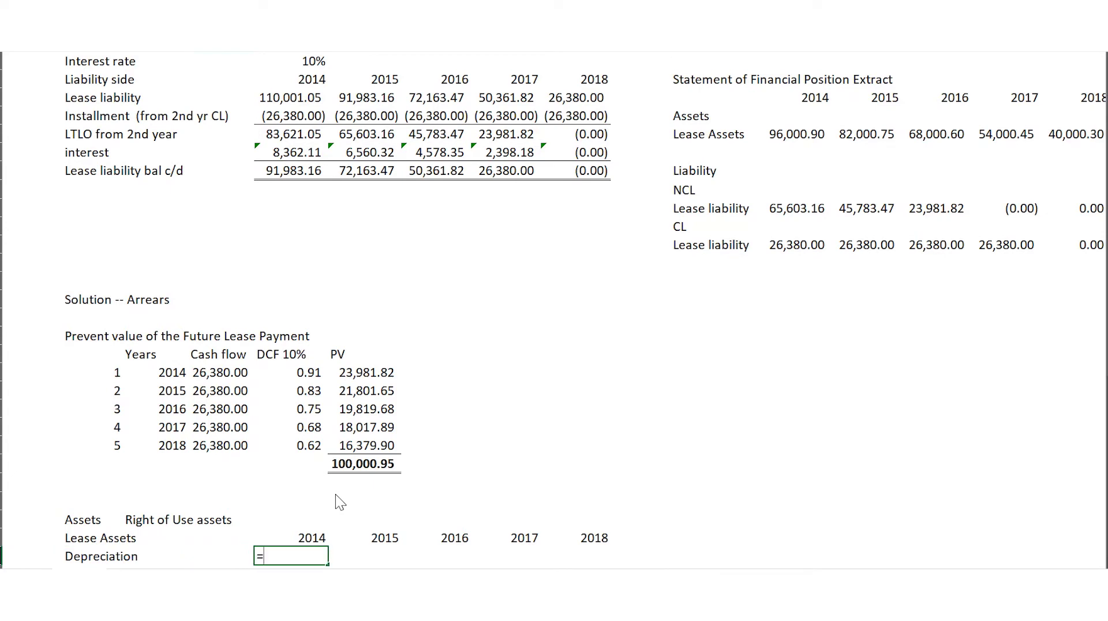
{"action": "key", "text": "Up"}
{"action": "key", "text": "Up"}
{"action": "key", "text": "Up"}
{"action": "key", "text": "Up"}
{"action": "key", "text": "Up"}
{"action": "key", "text": "Right"}
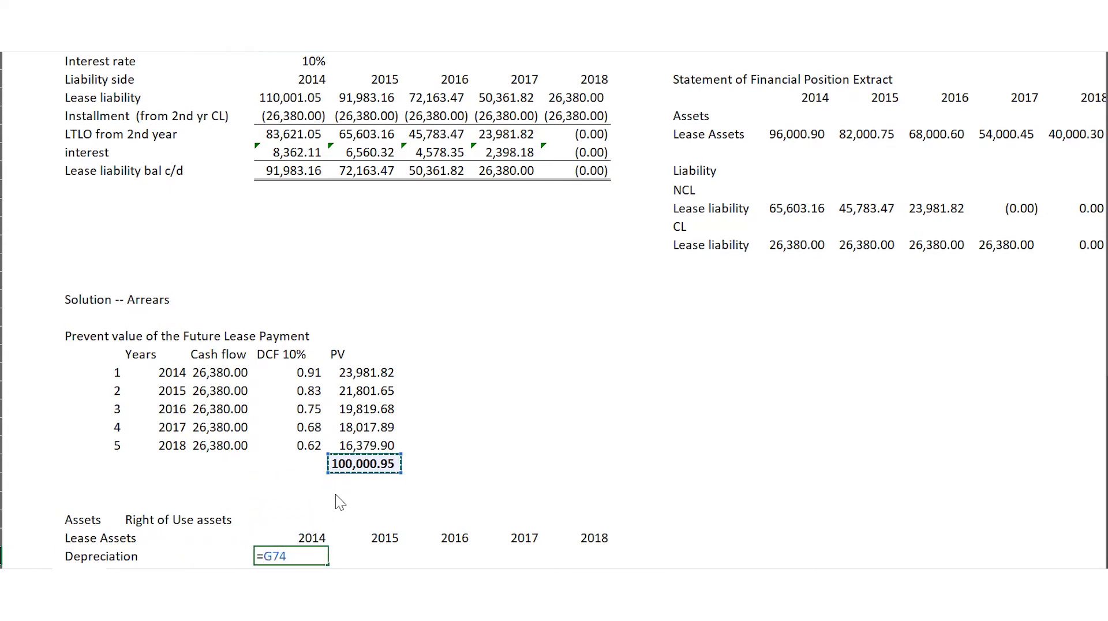
{"action": "key", "text": "Return"}
Move the years 2014 to 2018 from the Lease Assets row up to the Assets heading row.
{"action": "key", "text": "Left"}
{"action": "key", "text": "Left"}
{"action": "key", "text": "Left"}
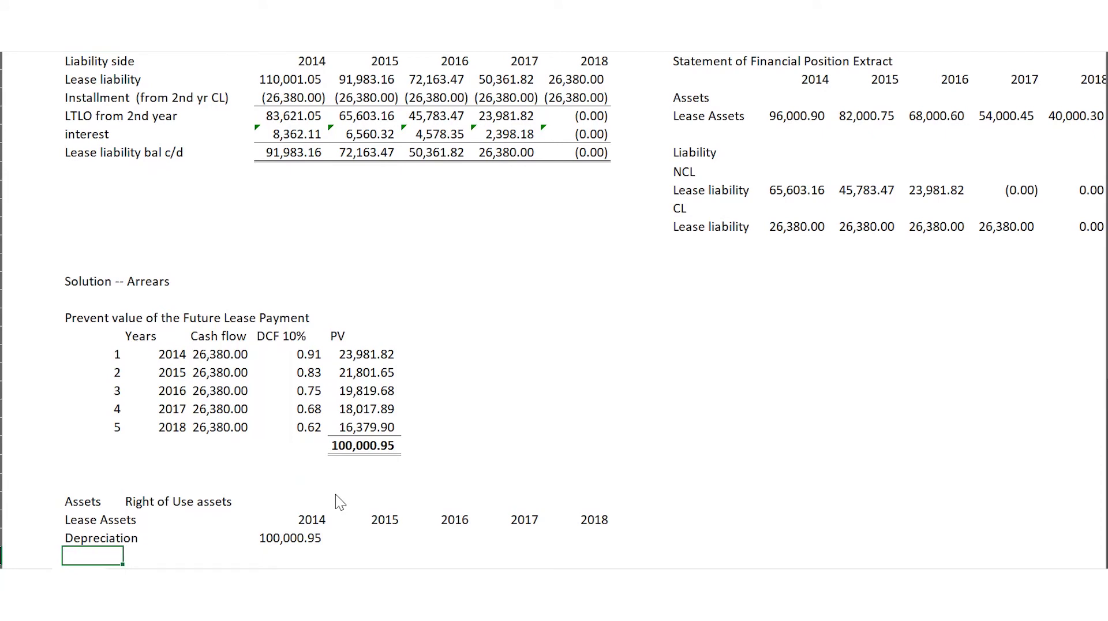
{"action": "key", "text": "Right"}
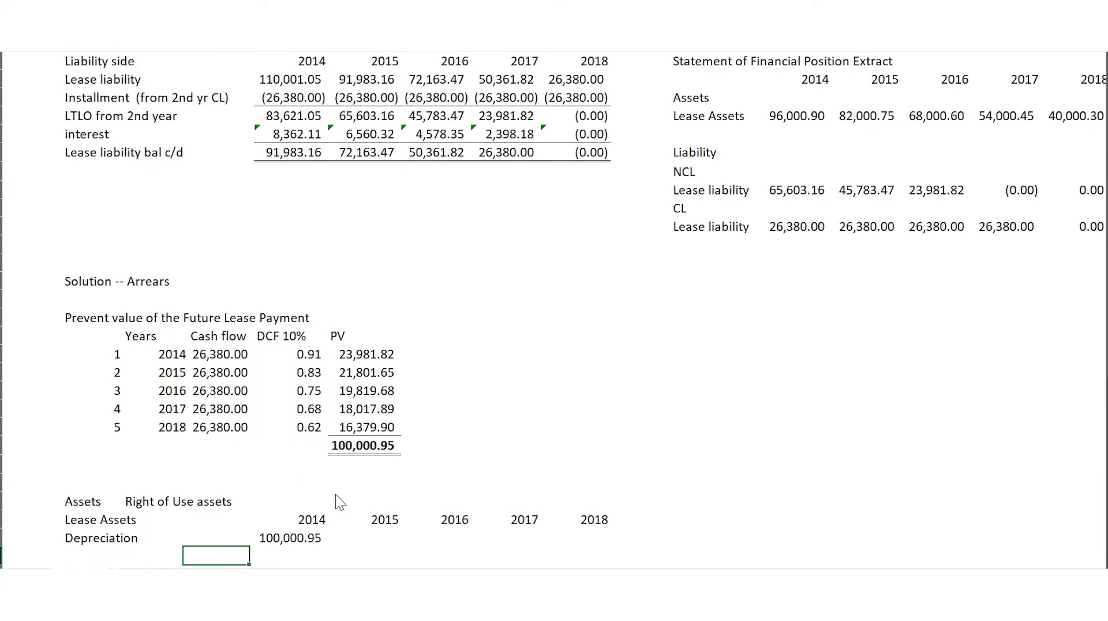
{"action": "key", "text": "Right"}
{"action": "key", "text": "Right"}
{"action": "key", "text": "Left"}
{"action": "key", "text": "Up"}
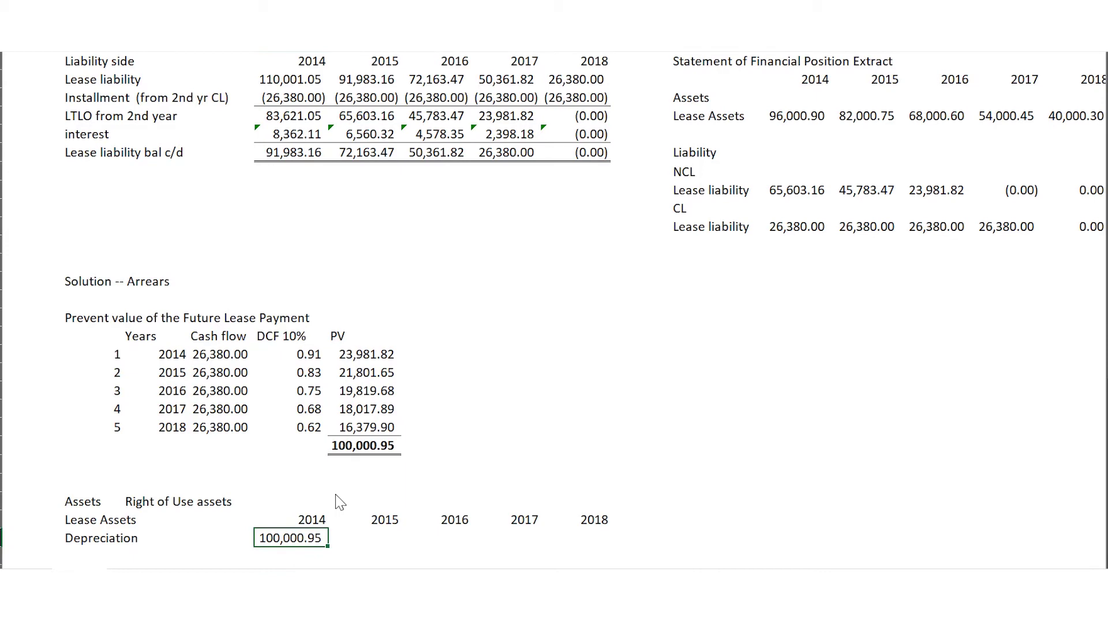
{"action": "key", "text": "Up"}
{"action": "key", "text": "shift+Right"}
{"action": "key", "text": "shift+Right"}
{"action": "key", "text": "shift+Right"}
{"action": "key", "text": "shift+Right"}
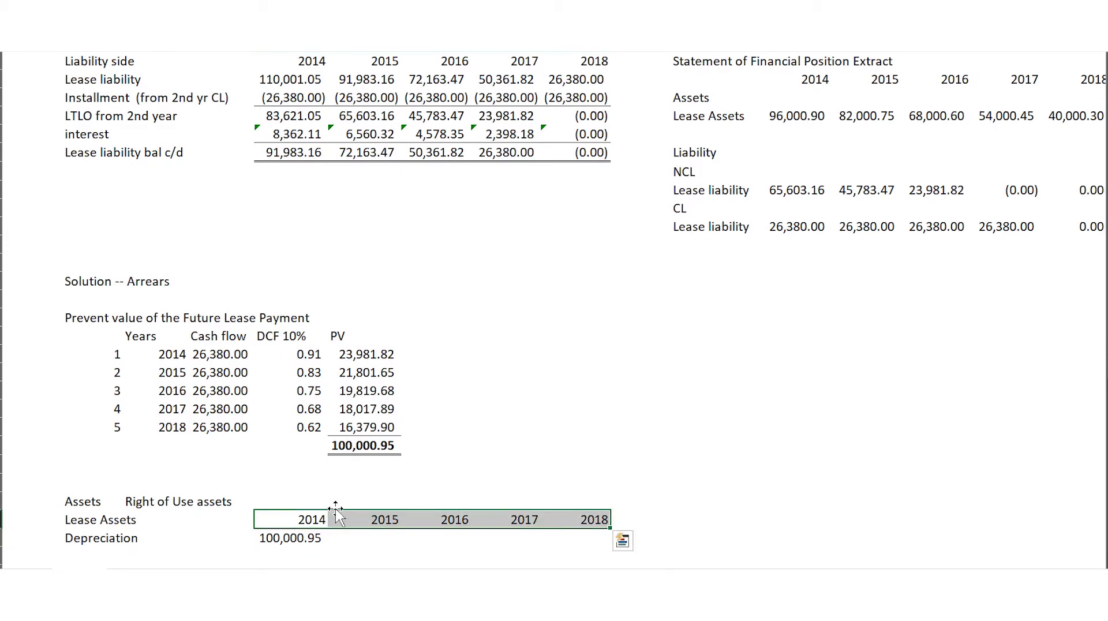
{"action": "left_click_drag", "start_coordinate": [335, 509], "coordinate": [336, 500]}
{"action": "key", "text": "Down"}
{"action": "key", "text": "Down"}
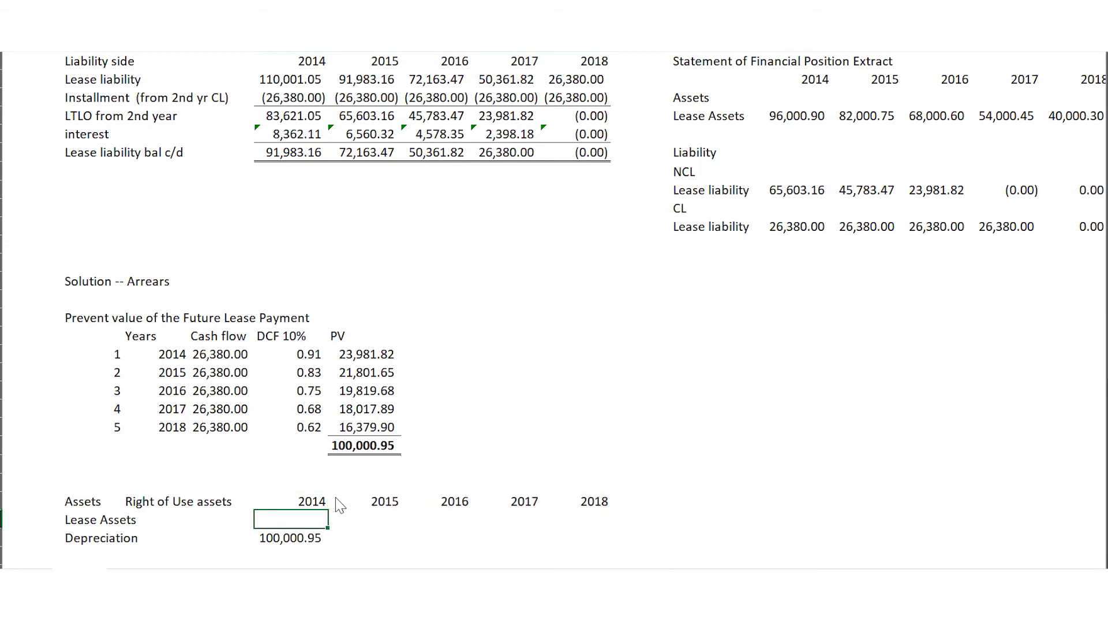
Move the linked present value total from the Depreciation row up to the Lease Assets row under 2014.
{"action": "key", "text": "Up"}
{"action": "key", "text": "Down"}
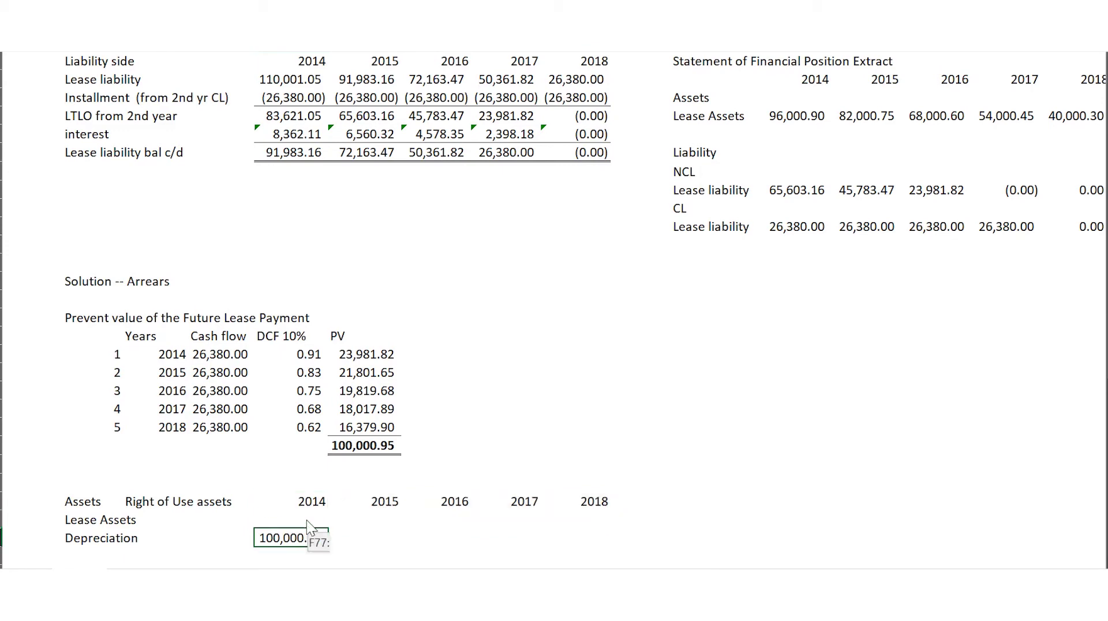
{"action": "left_click_drag", "start_coordinate": [307, 520], "coordinate": [308, 517]}
{"action": "key", "text": "Down"}
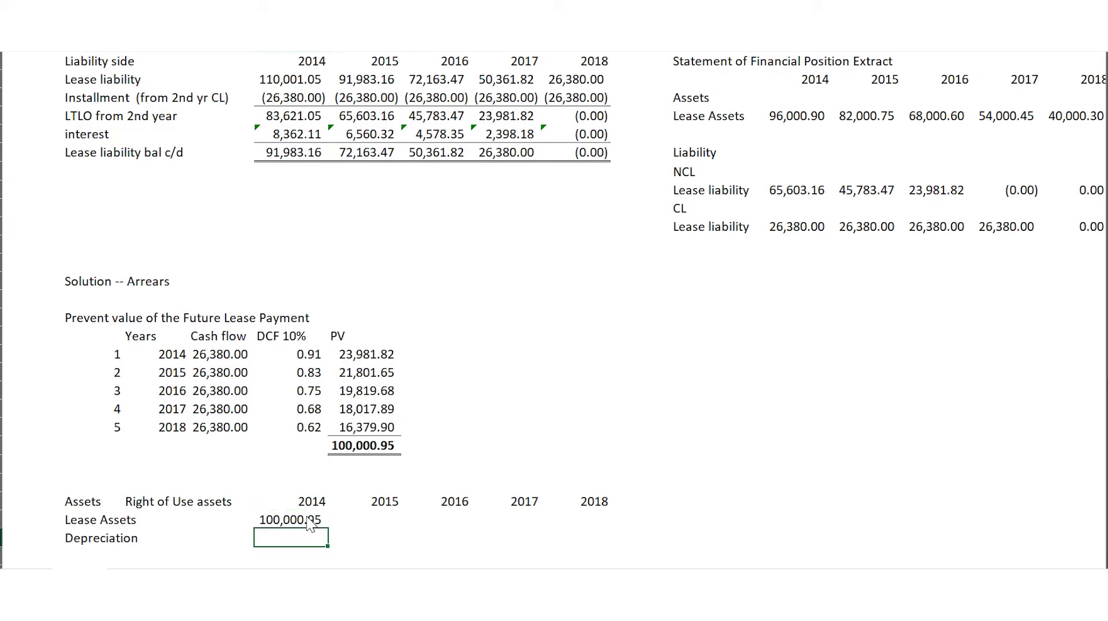
Enter the 2014 depreciation as =-(F78-12000)/7.
{"action": "type", "text": "=-("}
{"action": "left_click", "coordinate": [306, 516]}
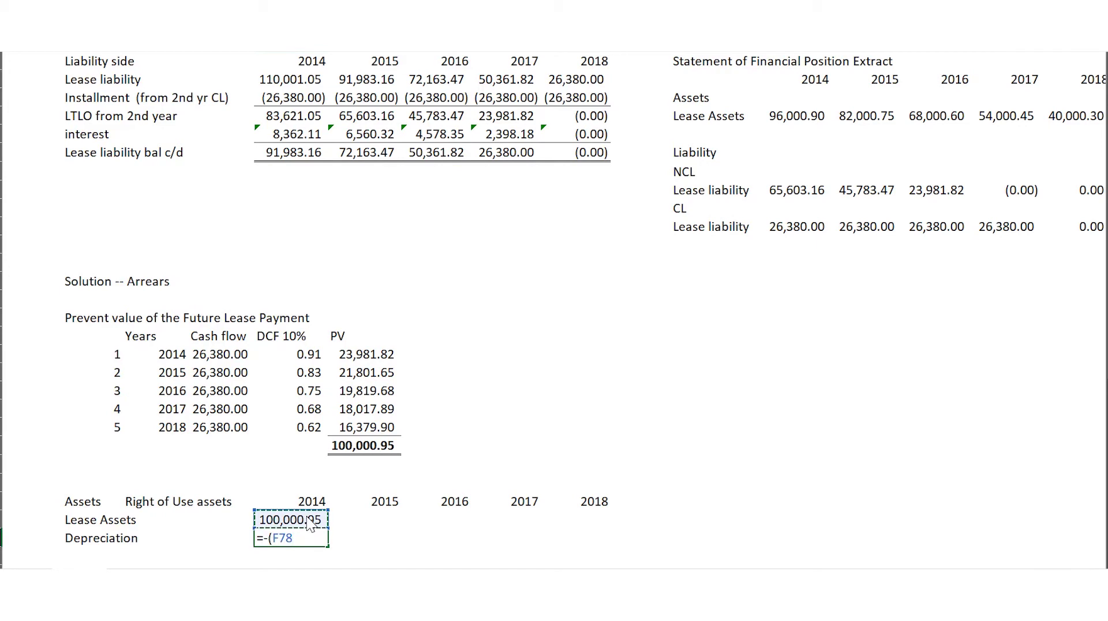
{"action": "type", "text": "-12000)/"}
{"action": "type", "text": "7"}
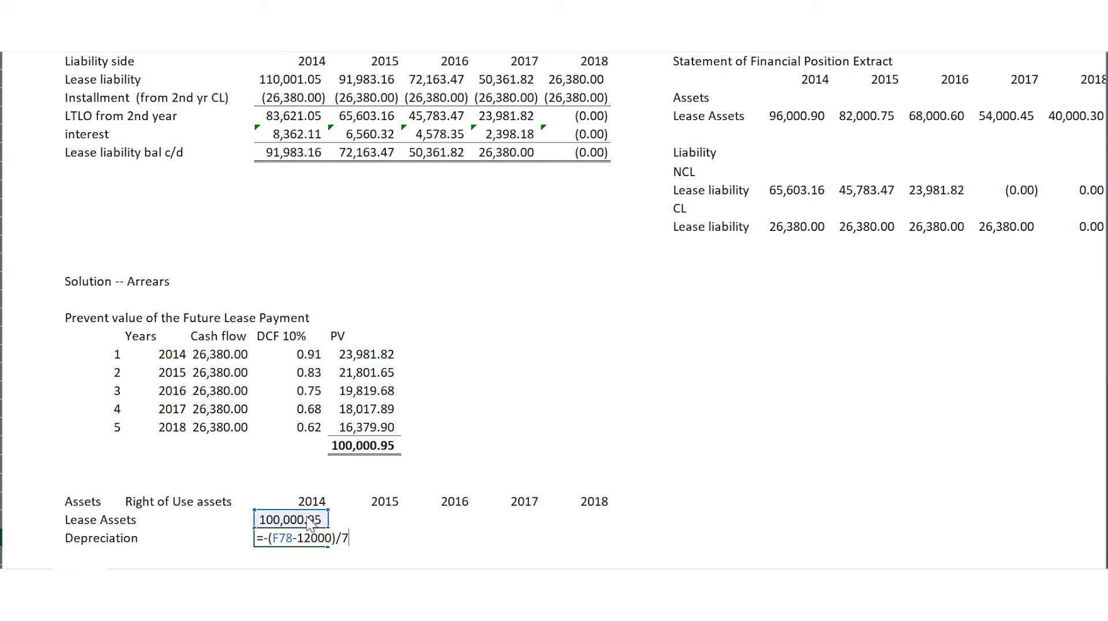
{"action": "key", "text": "Return"}
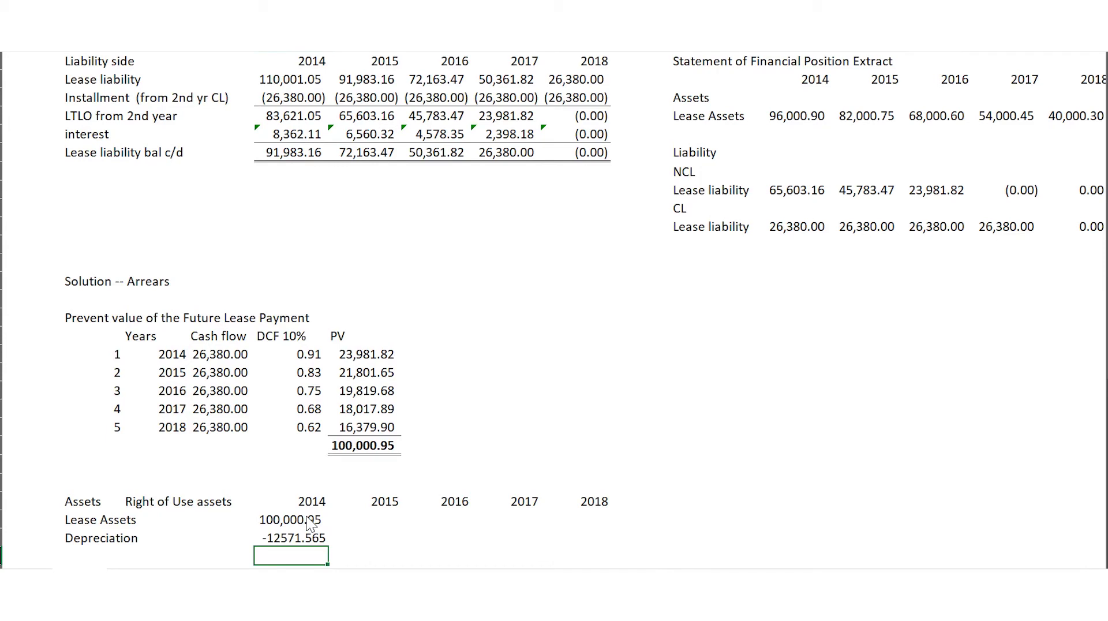
Label the row beneath Depreciation "Carrying value".
{"action": "key", "text": "Left"}
{"action": "key", "text": "Left"}
{"action": "key", "text": "Left"}
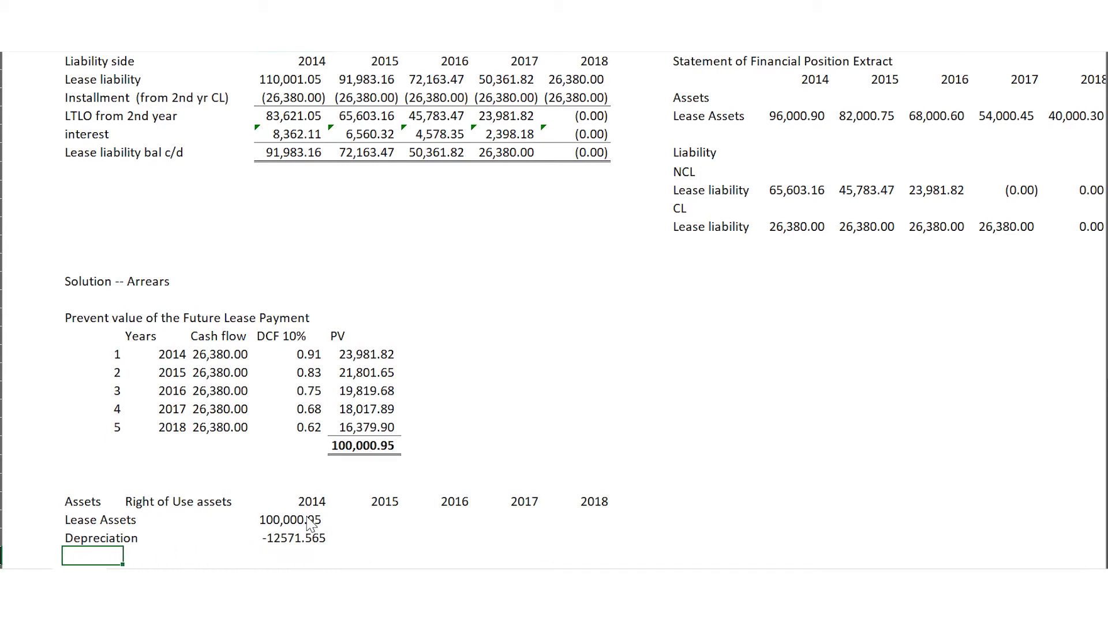
{"action": "type", "text": "Carrying value"}
{"action": "key", "text": "Right"}
{"action": "key", "text": "Right"}
{"action": "key", "text": "Right"}
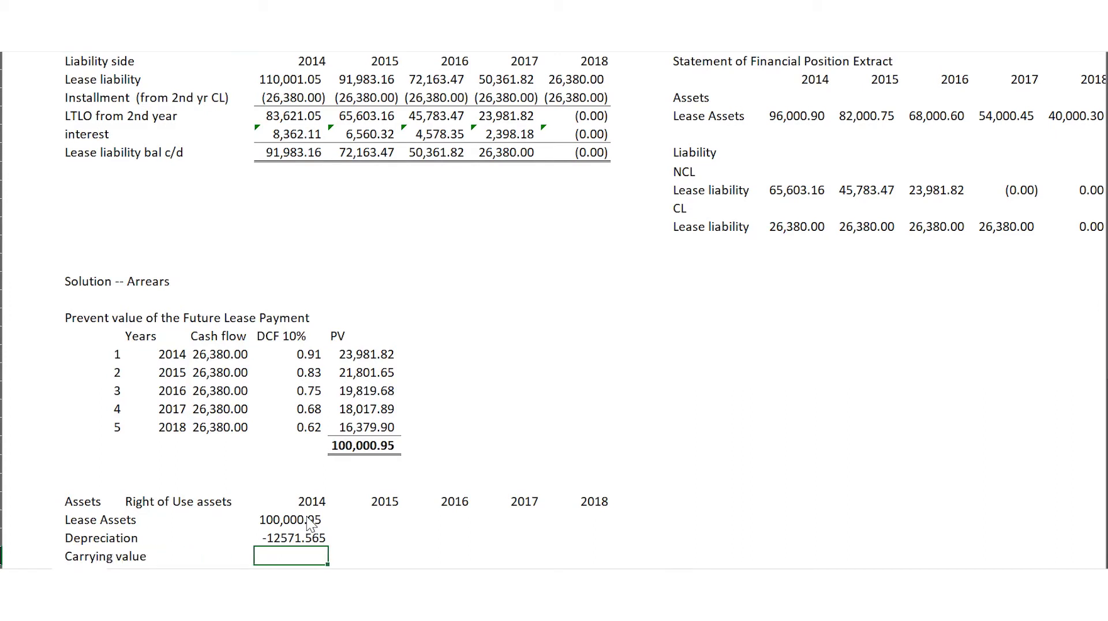
Calculate the 2014 carrying value with =SUM(F78:F79) and give the cell a single top and double bottom border.
{"action": "key", "text": "alt+equal"}
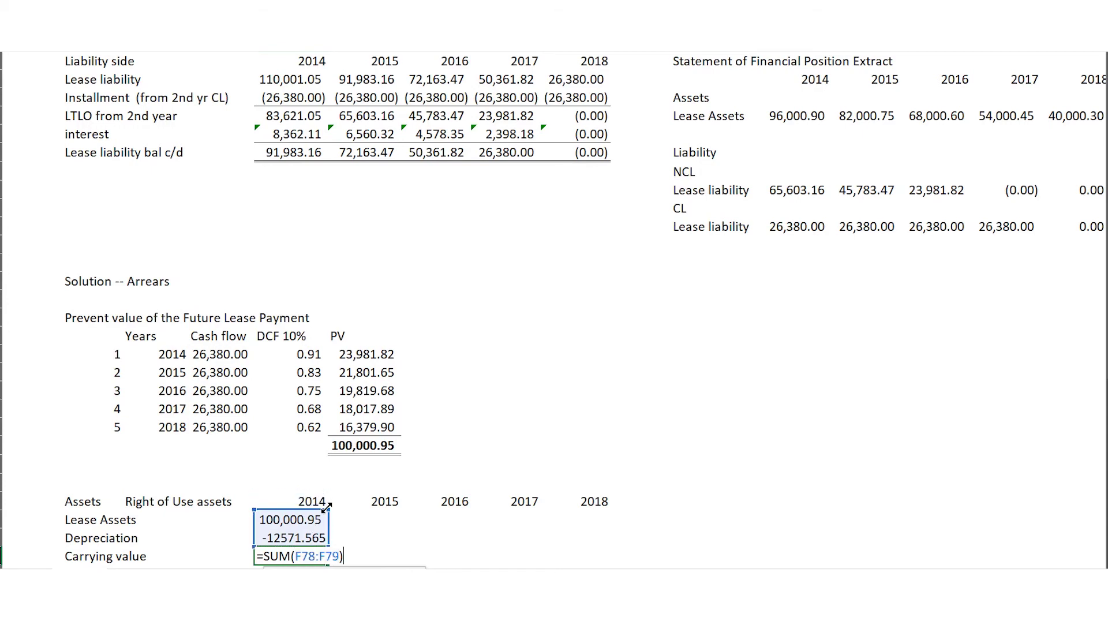
{"action": "key", "text": "Return"}
{"action": "key", "text": "Up"}
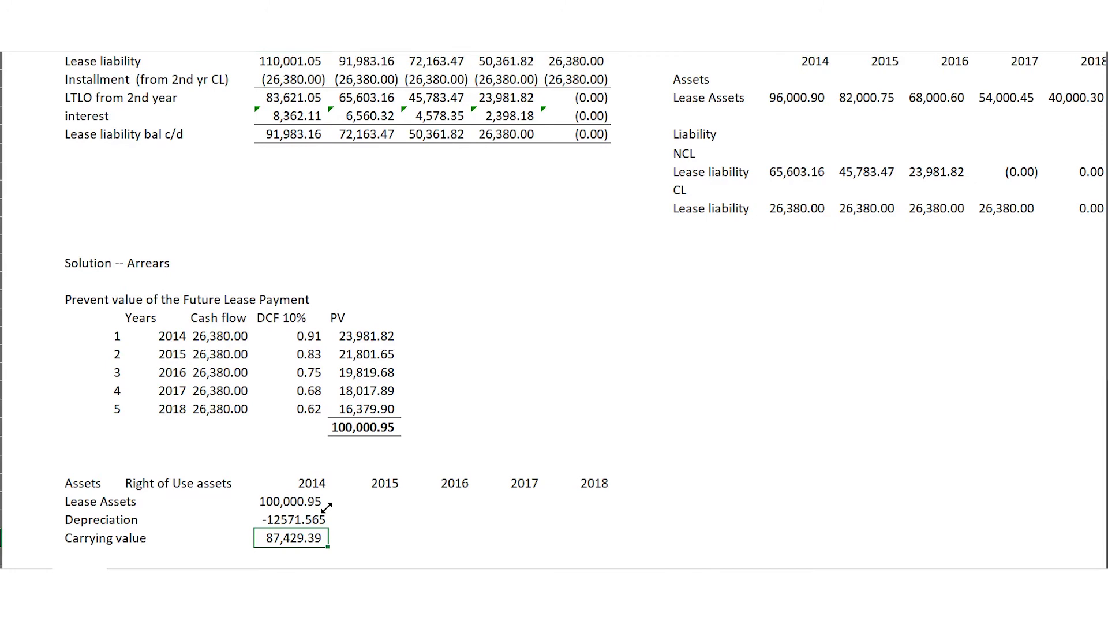
Link the 2015 Lease Assets opening amount to the 2014 carrying value.
{"action": "key", "text": "Up"}
{"action": "key", "text": "Right"}
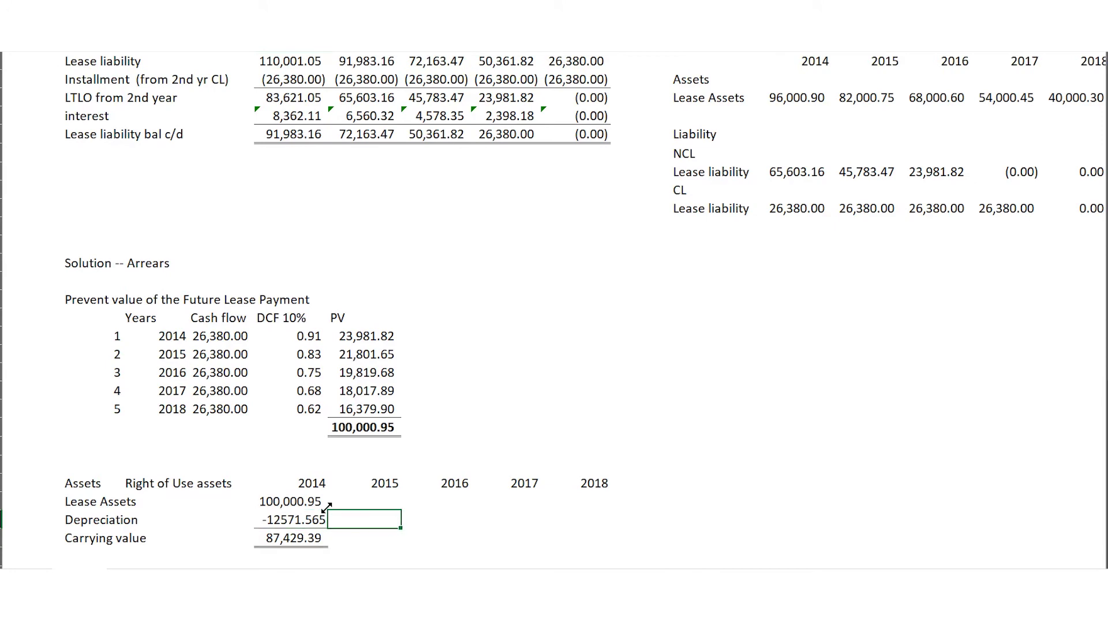
{"action": "key", "text": "Up"}
{"action": "type", "text": "="}
{"action": "key", "text": "Down"}
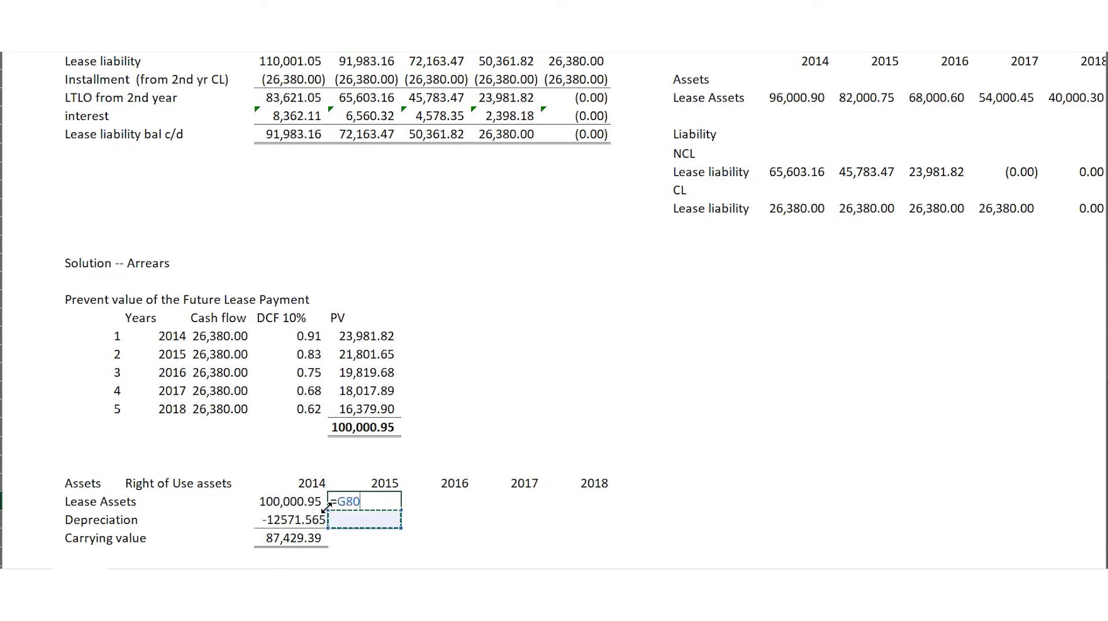
{"action": "key", "text": "Down"}
{"action": "key", "text": "Left"}
{"action": "key", "text": "Return"}
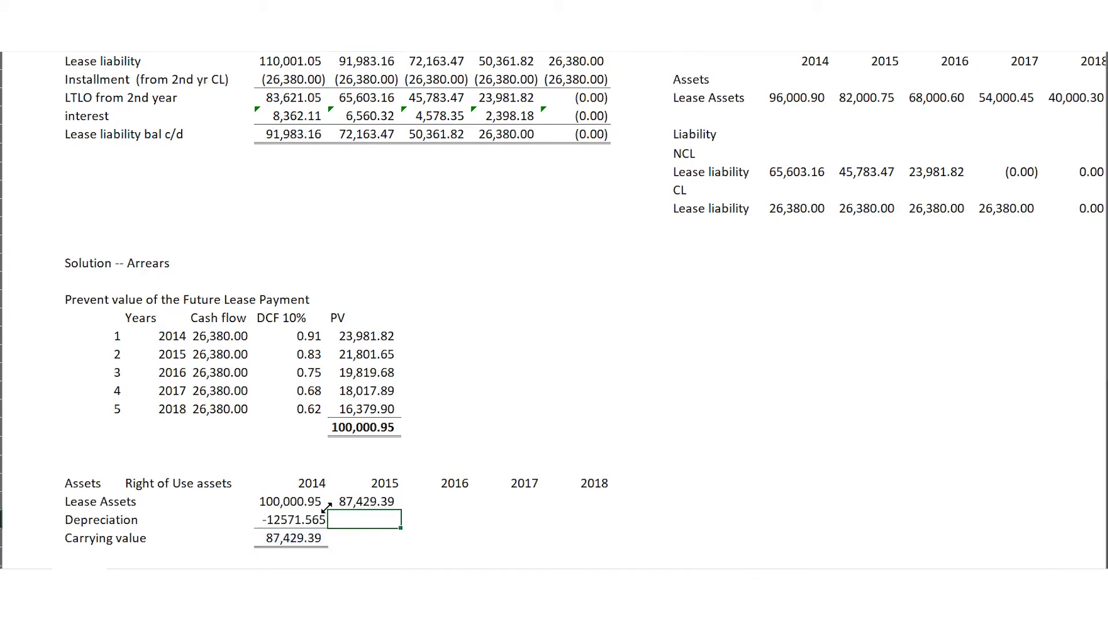